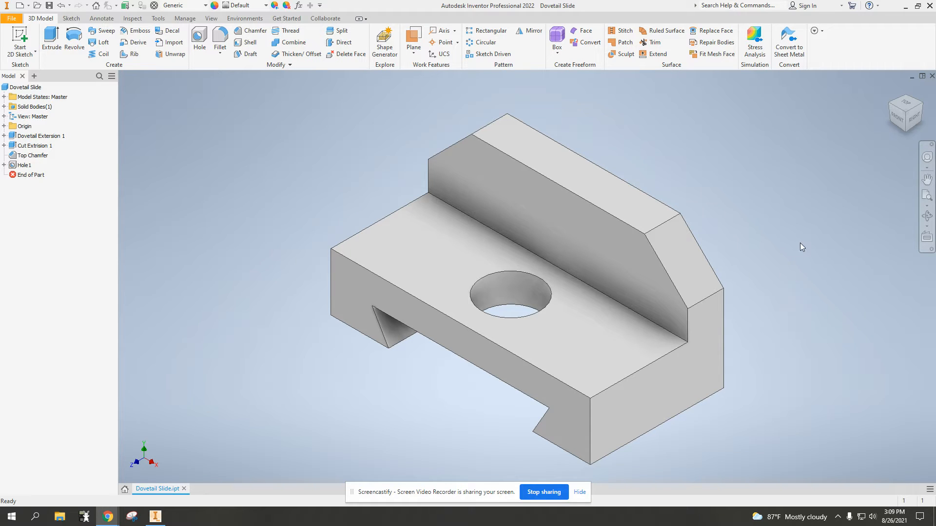
Step: Create a new drawing from the English ANSI (in).idw template while the Dovetail Slide part stays open
click(15, 20)
mouse_move(27, 57)
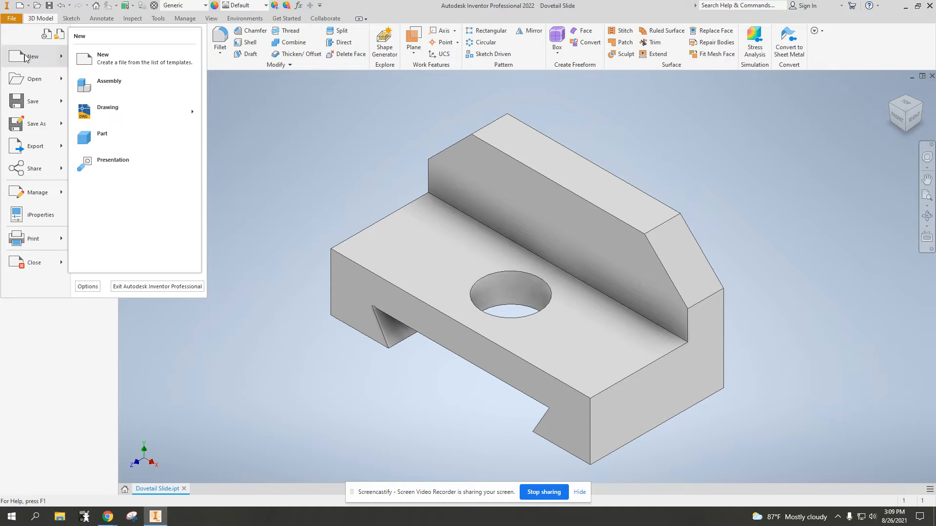
click(102, 57)
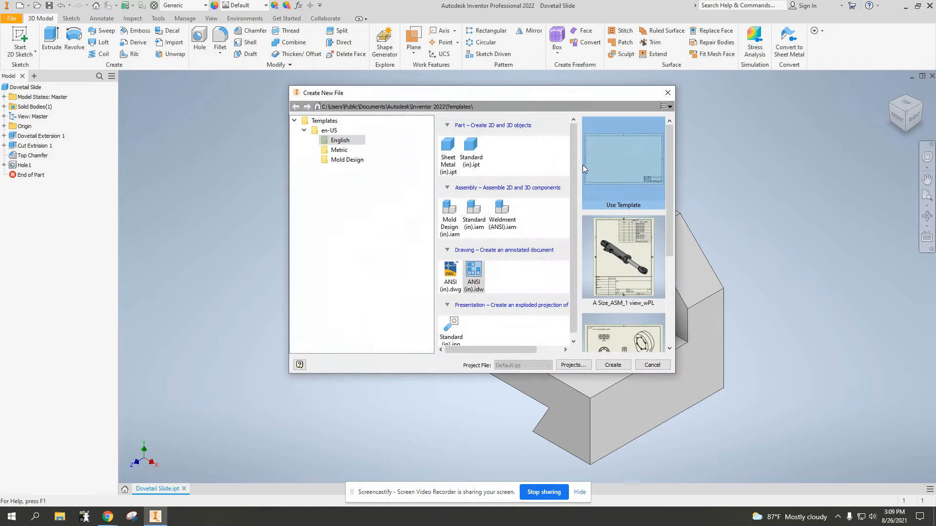
drag(485, 94, 517, 102)
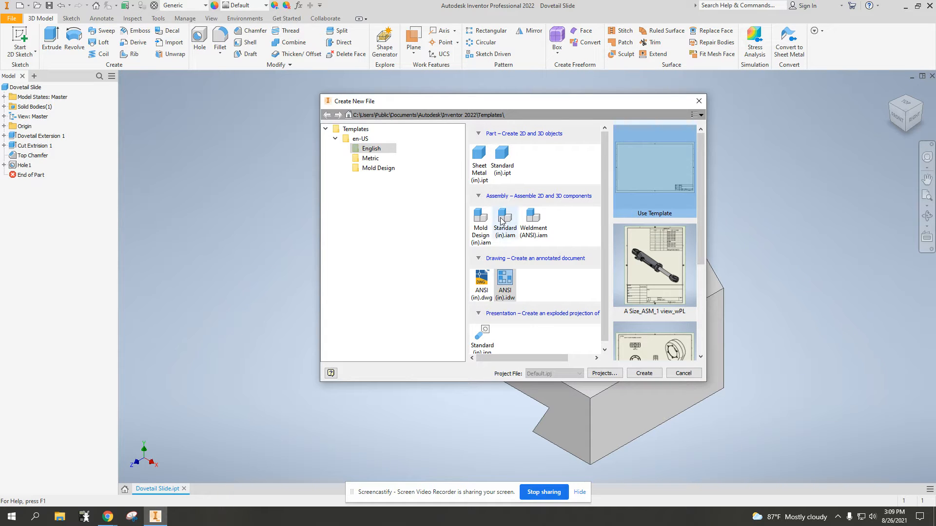
click(506, 283)
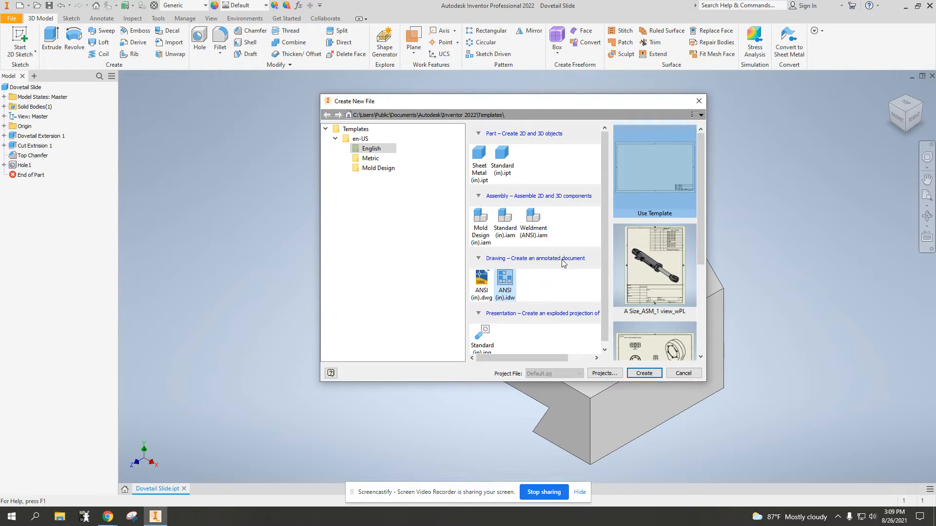
double_click(505, 280)
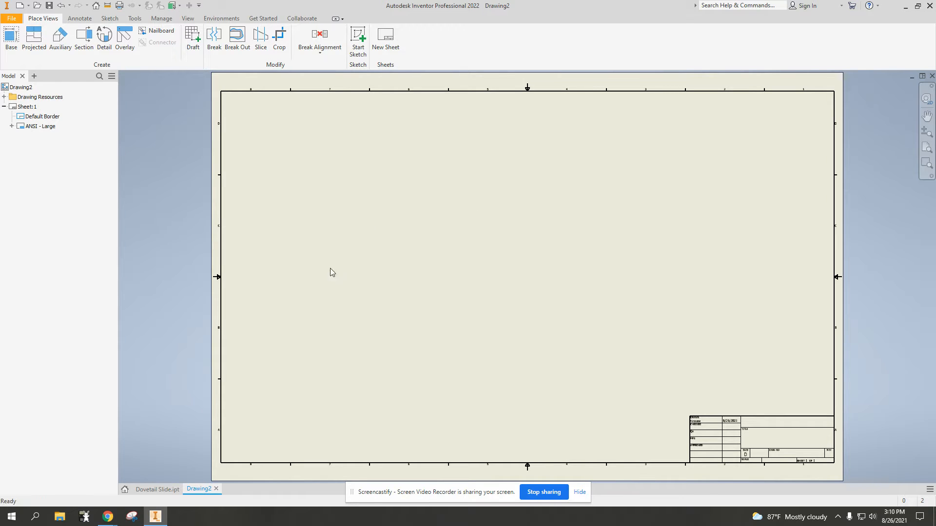
click(153, 490)
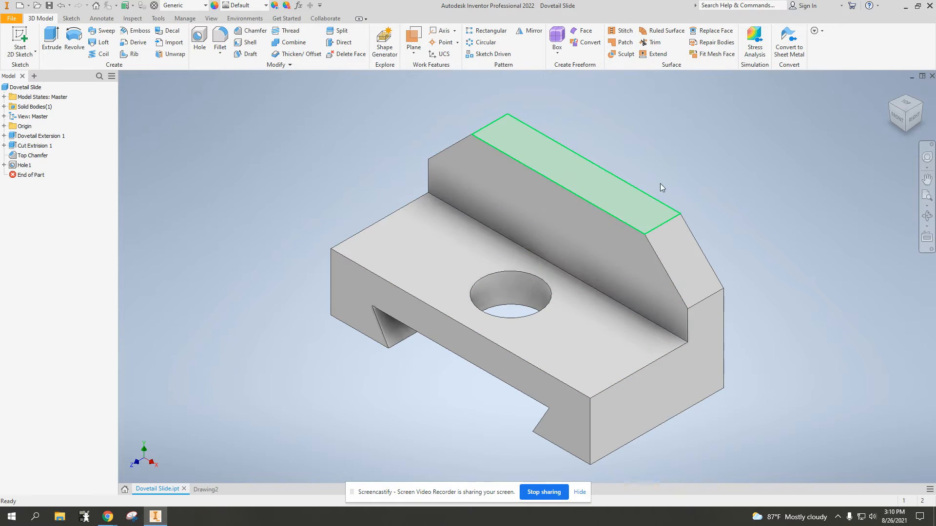
click(204, 490)
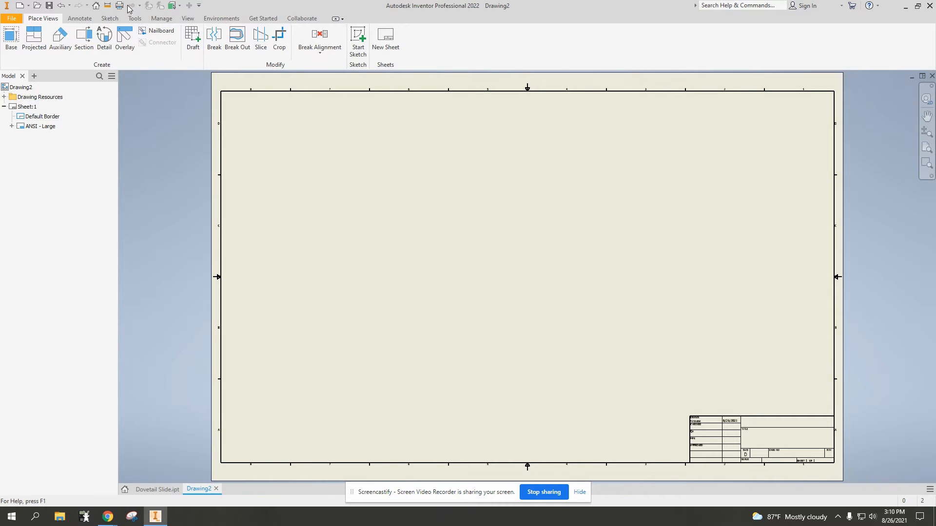
Step: Start saving the new drawing and choose the Test folder as its location
click(49, 6)
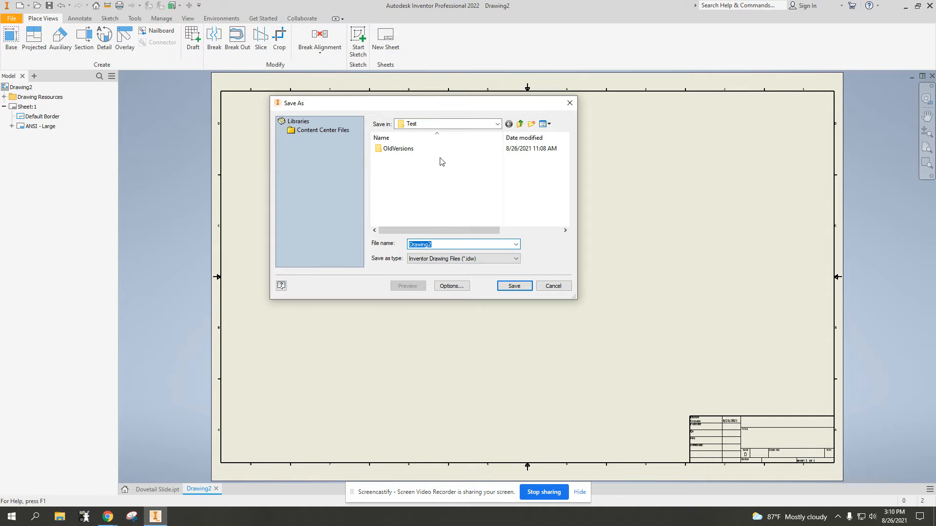
click(445, 124)
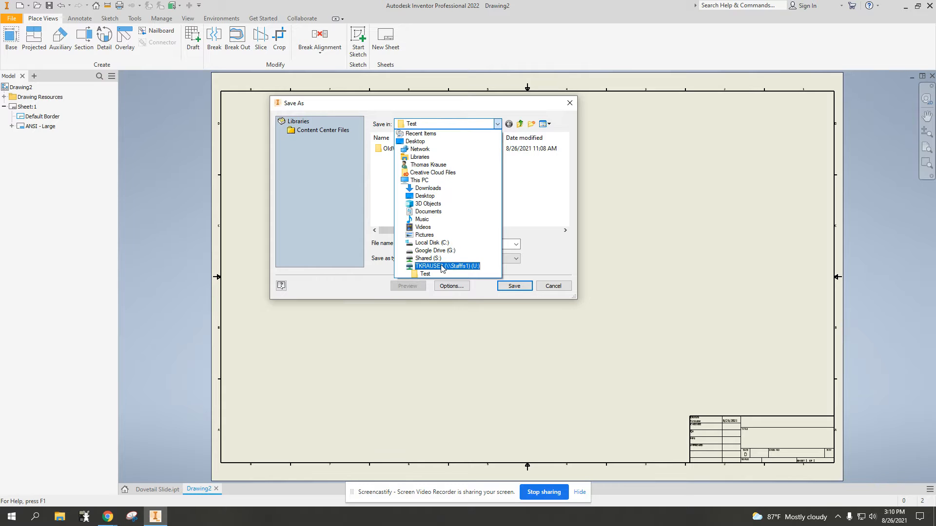
click(425, 274)
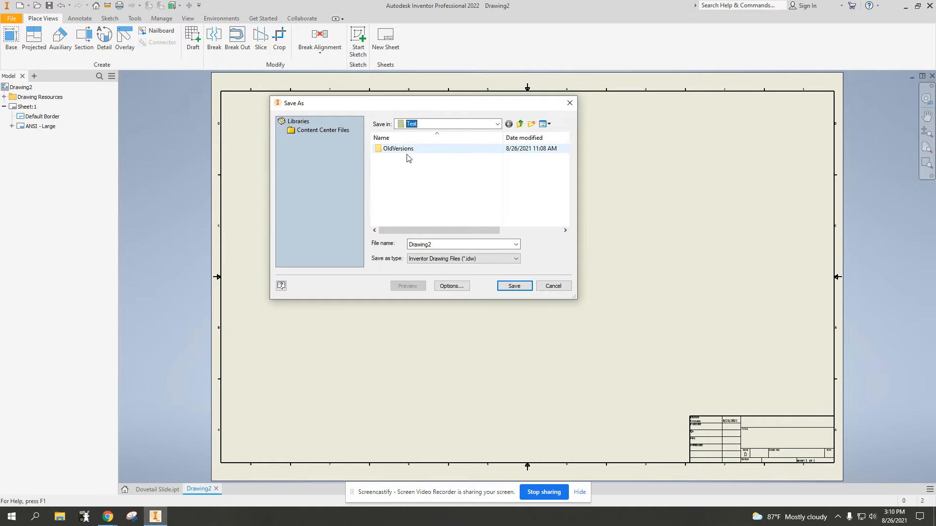
Step: Check the Test folder's contents with all file types listed, and restore the Inventor Drawing Files (*.idw) type
click(492, 260)
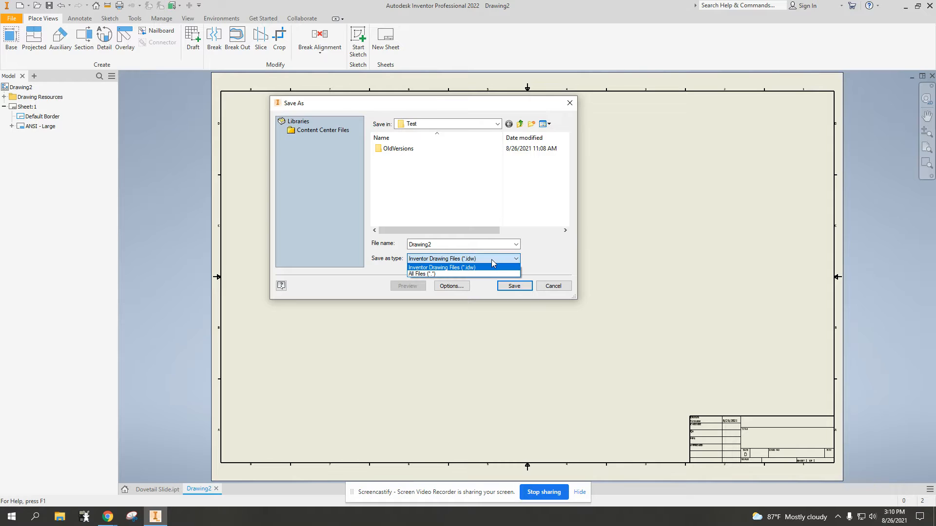
click(489, 276)
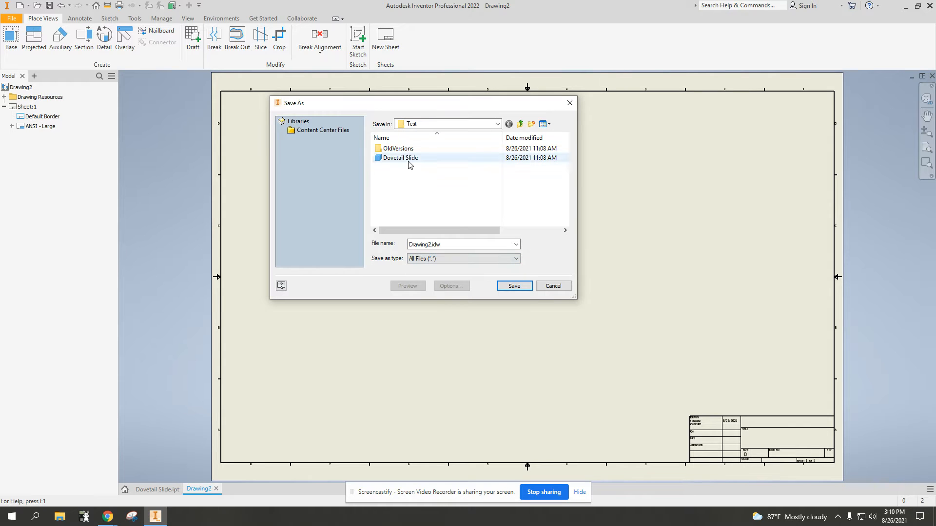
mouse_move(409, 165)
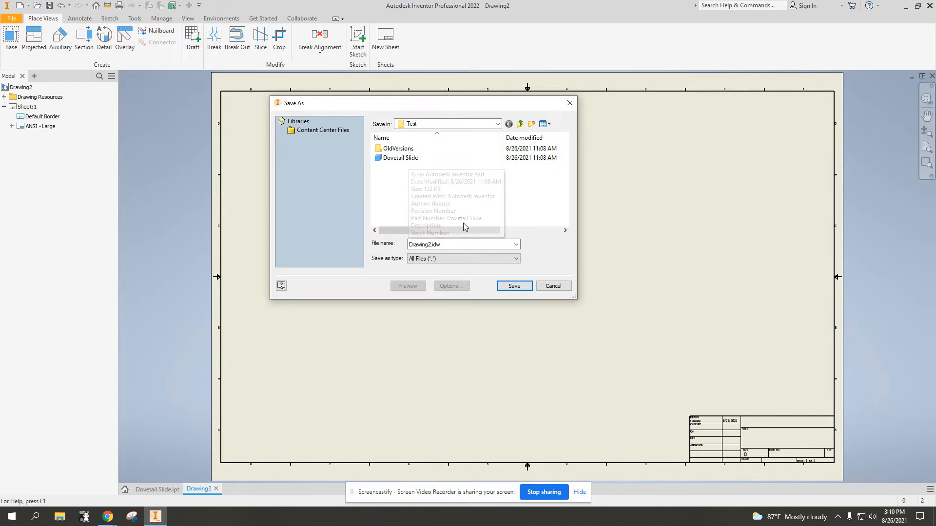
click(468, 259)
click(464, 268)
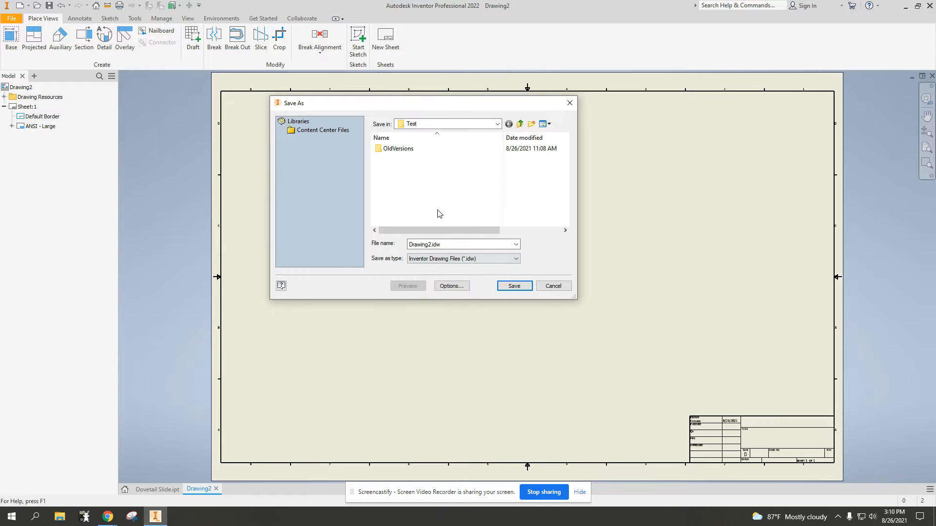
Step: Name the drawing file Dovetail Slide and save it as an Inventor drawing
double_click(451, 244)
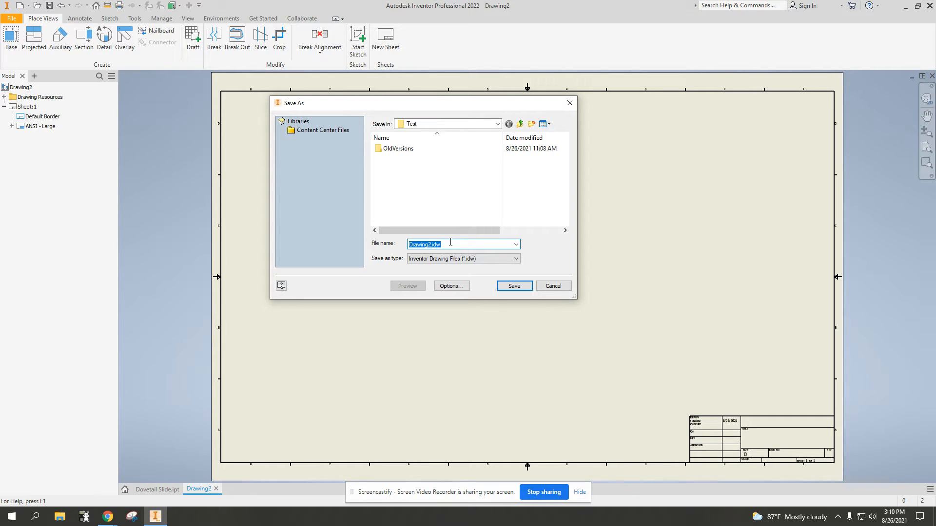
text(Dovetail)
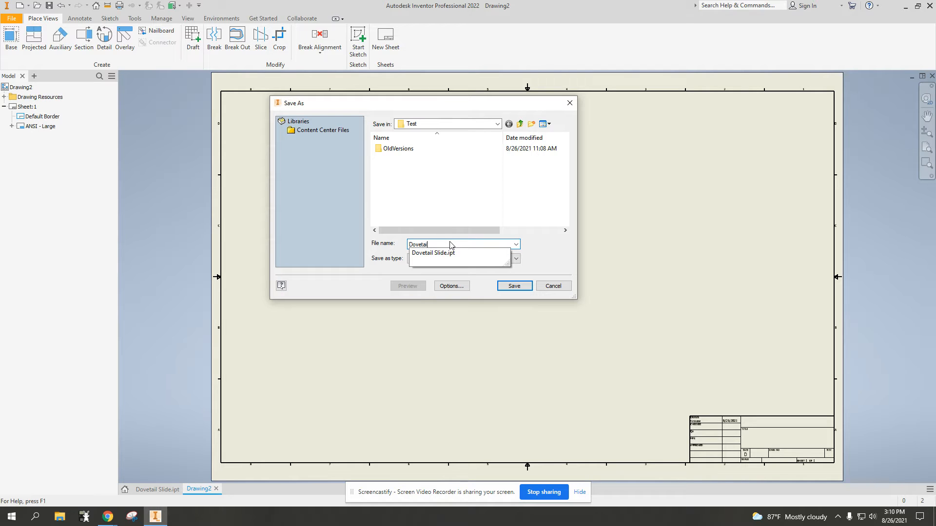
text( Slide)
click(491, 213)
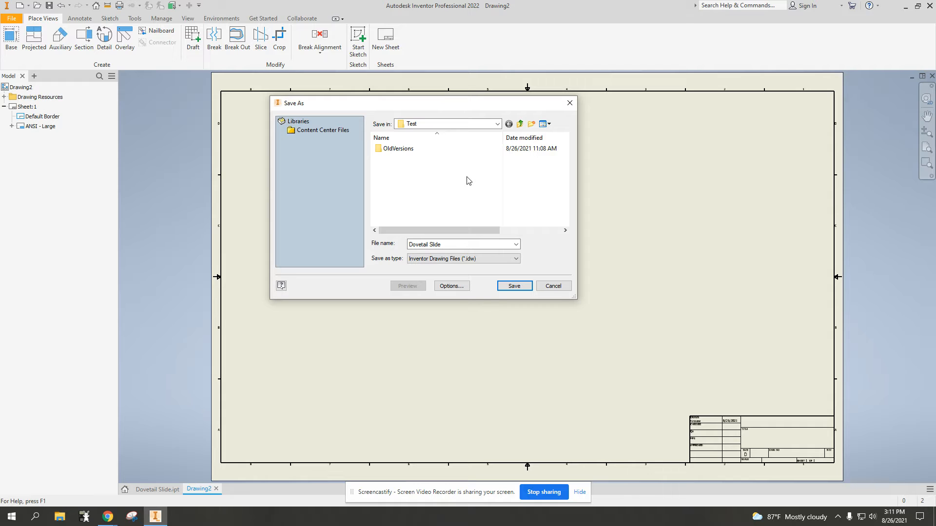
click(512, 289)
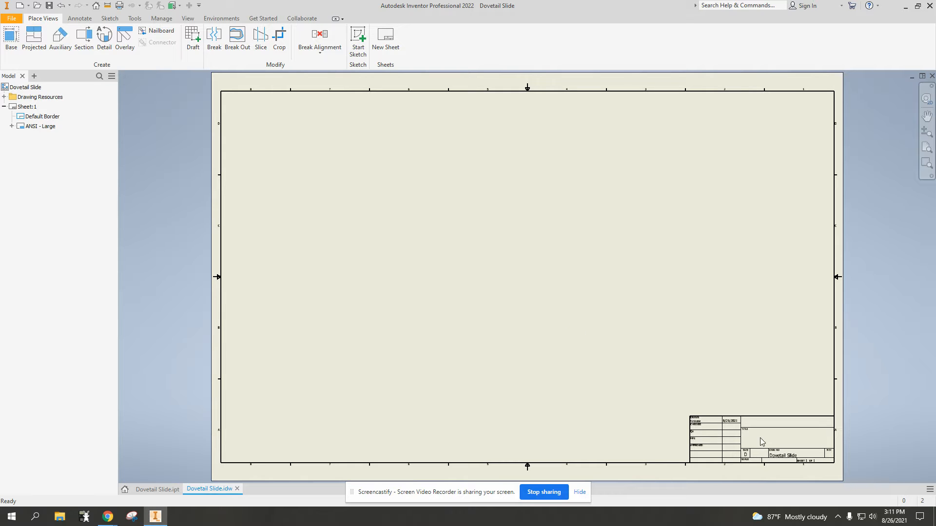
Step: Examine the title block's drawn-by, date, size and drawing number fields, and return to the whole sheet
scroll(760, 437, up, 3)
scroll(760, 438, down, 4)
scroll(753, 451, up, 8)
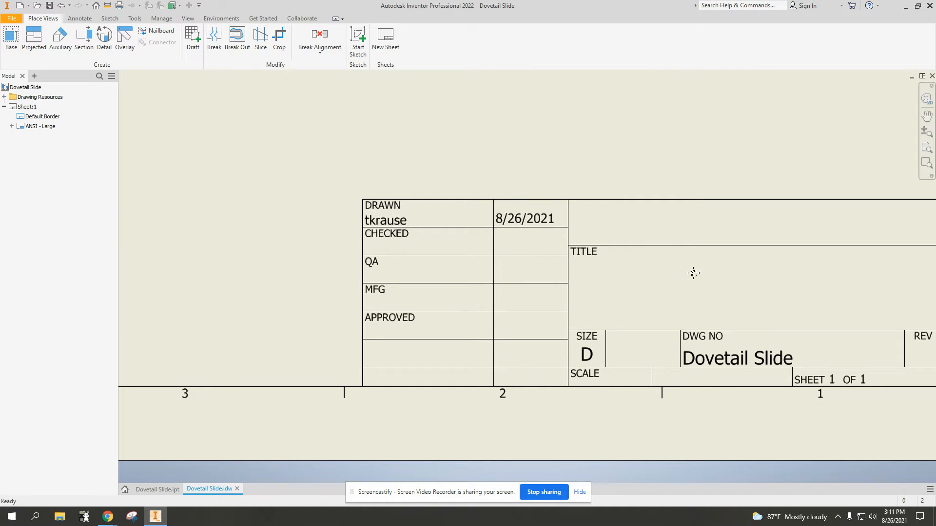
mouse_move(692, 271)
middle_down()
mouse_move(495, 247)
mouse_move(694, 321)
middle_up()
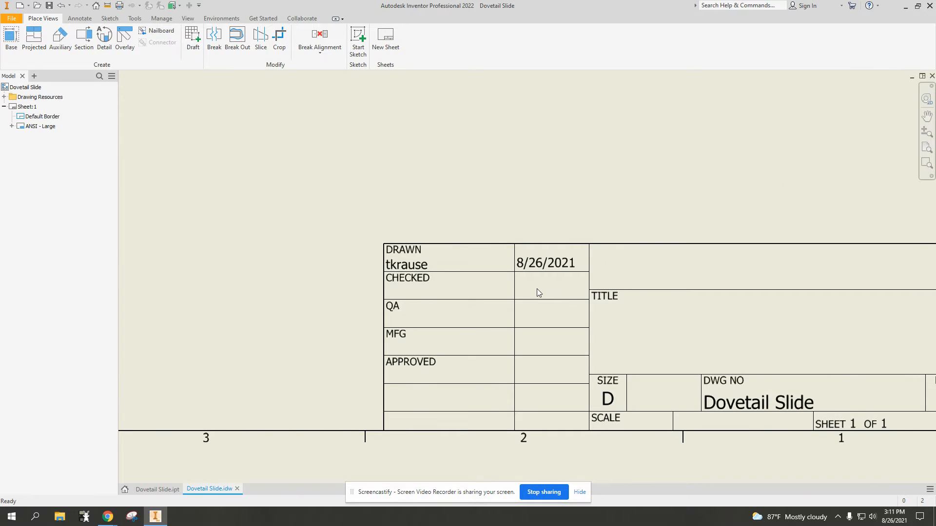
scroll(538, 292, up, 2)
scroll(539, 293, down, 5)
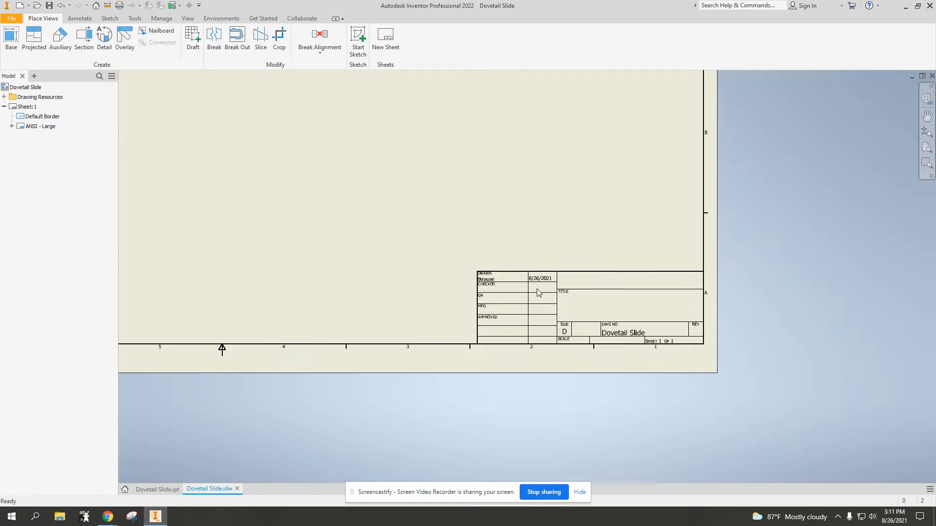
middle_drag(399, 235, 531, 359)
scroll(531, 358, down, 2)
middle_drag(457, 303, 537, 341)
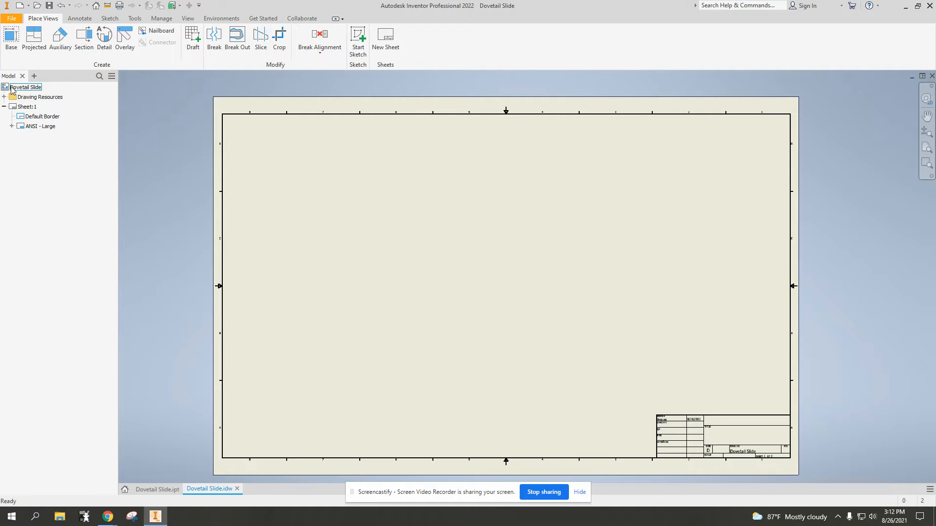
Step: Edit Sheet:1 and set its size to A
click(27, 108)
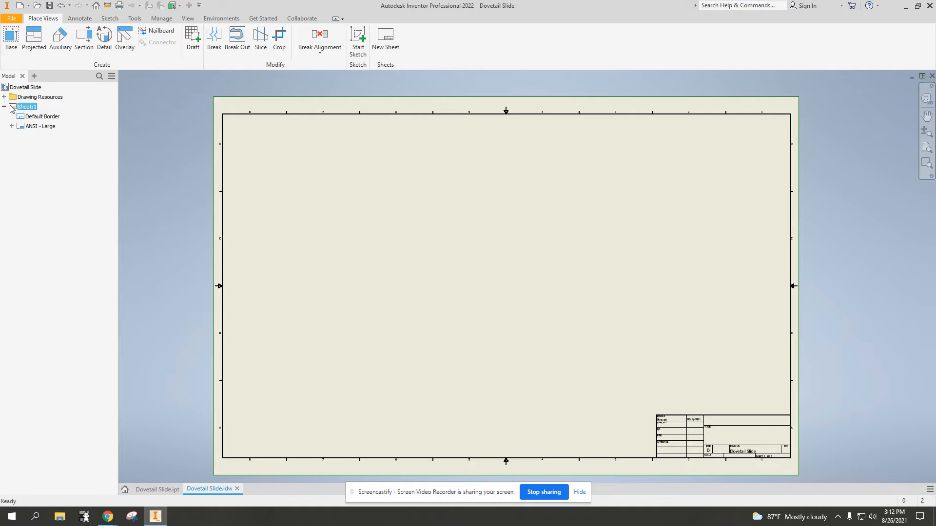
click(8, 107)
click(7, 108)
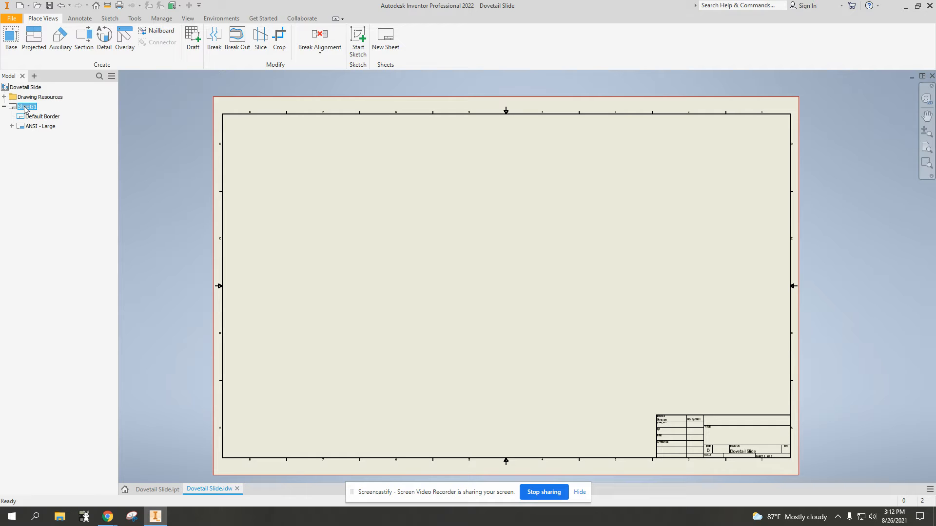
right_click(24, 106)
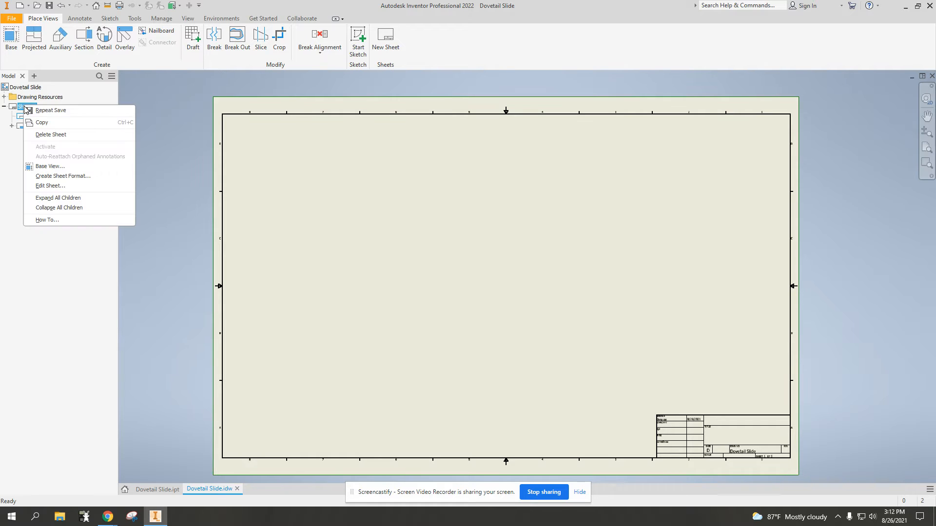
click(56, 187)
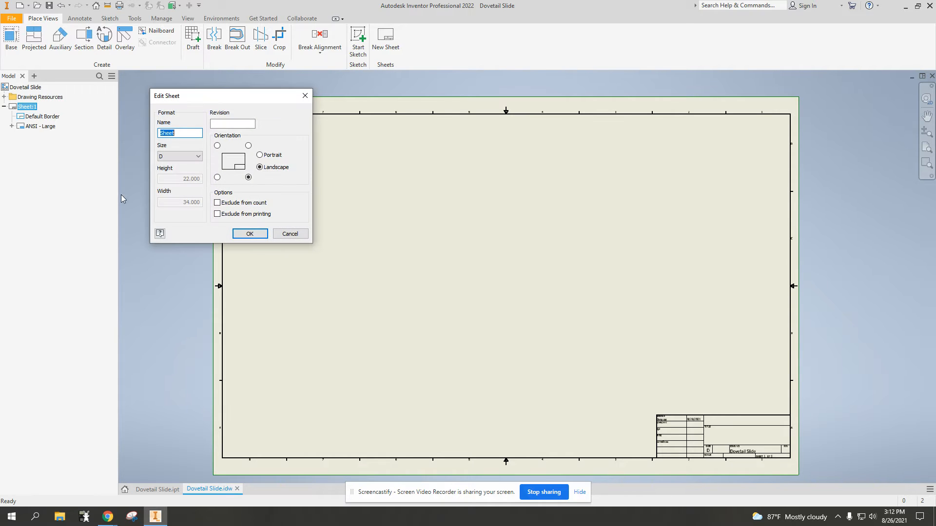
drag(253, 108, 409, 134)
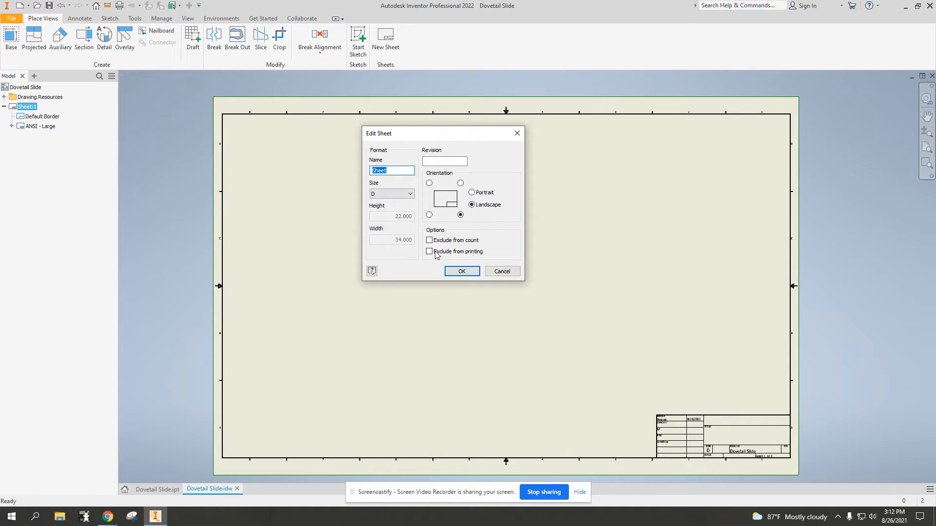
click(409, 194)
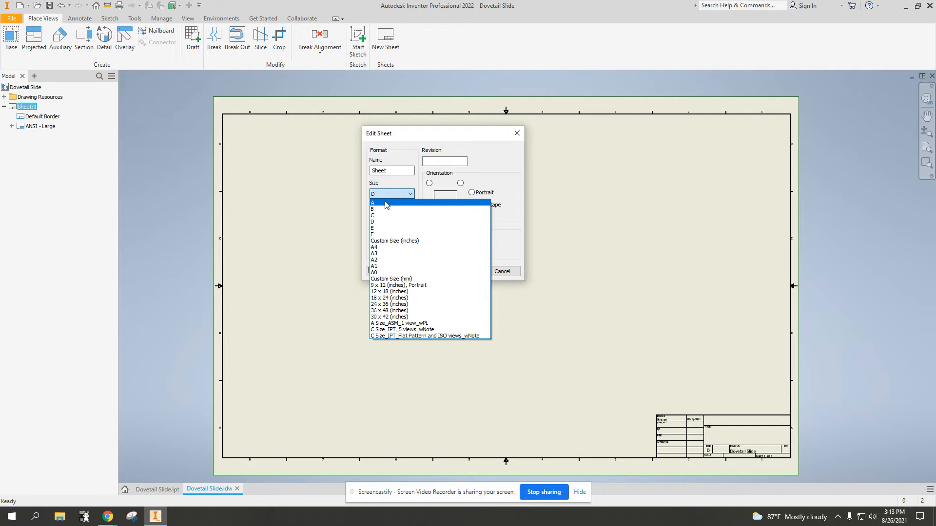
click(386, 205)
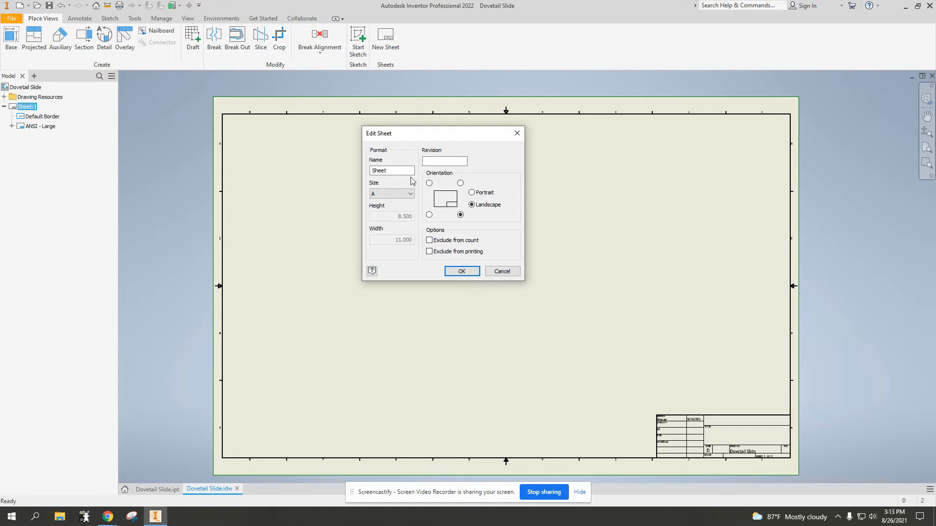
click(392, 194)
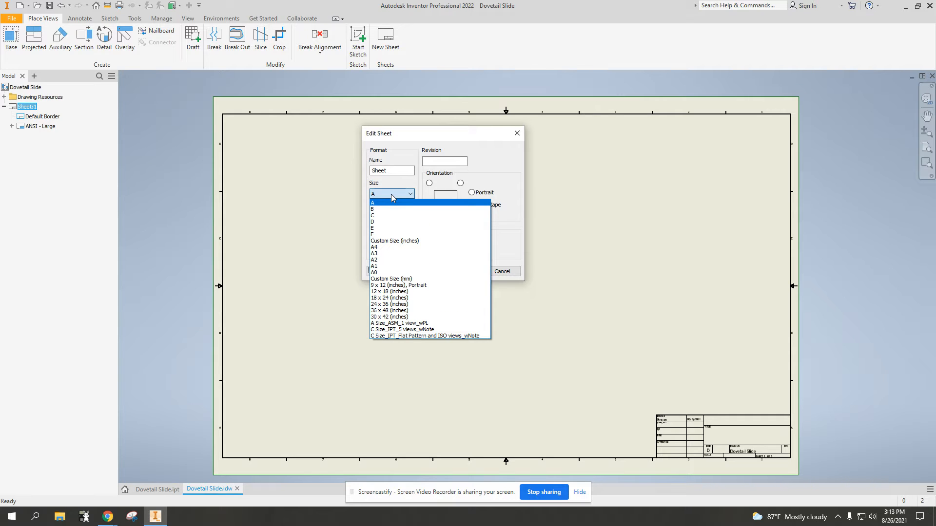
click(392, 195)
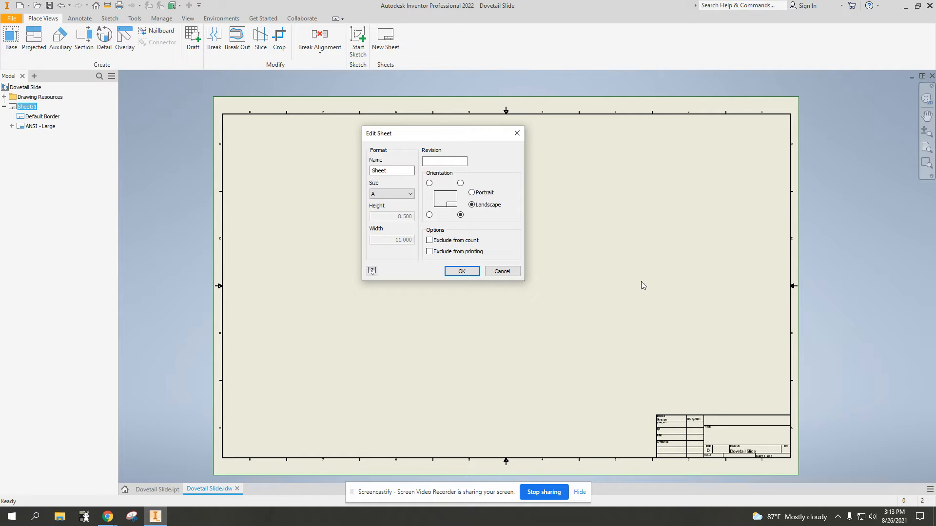
Step: Try other title block corners and the portrait orientation, and apply the sheet settings with Landscape selected
click(429, 215)
click(429, 184)
click(460, 183)
click(472, 193)
click(472, 205)
click(472, 193)
click(473, 205)
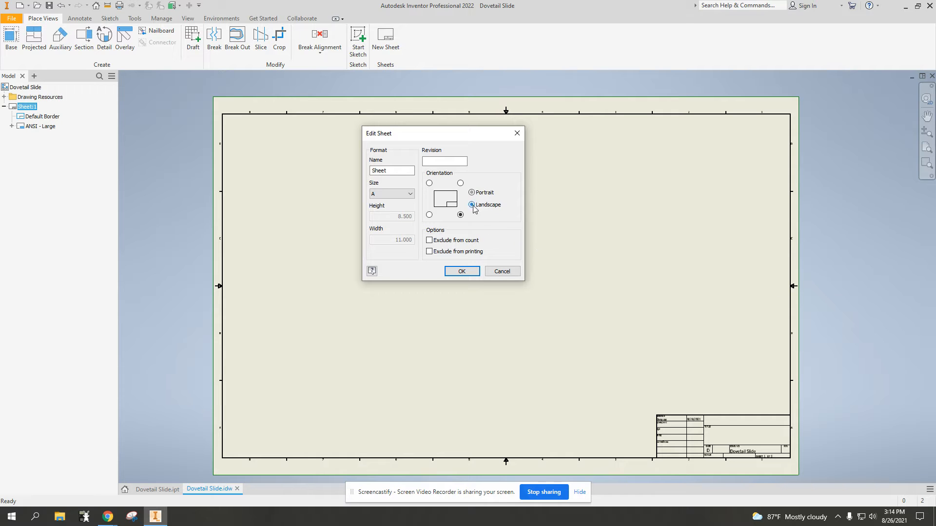
click(458, 272)
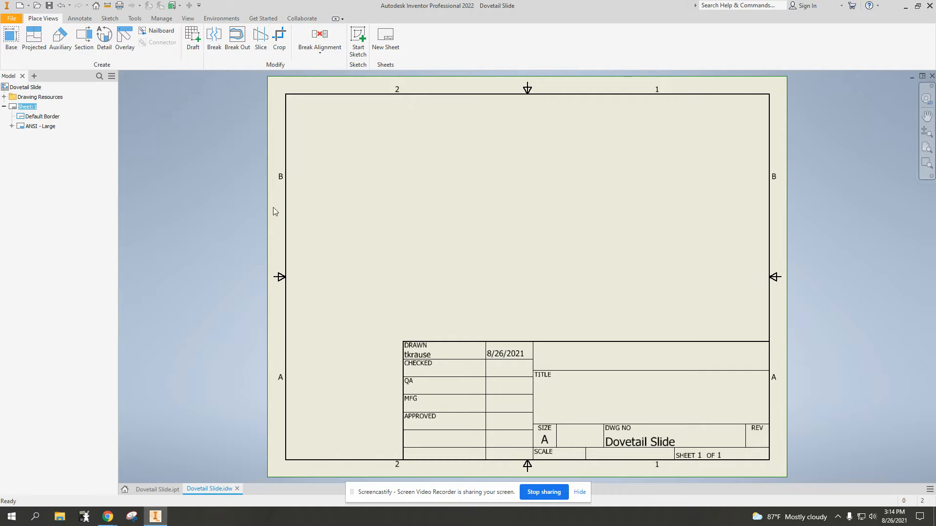
Step: Edit Sheet:1 to use portrait orientation and check the space available above the title block
right_click(28, 109)
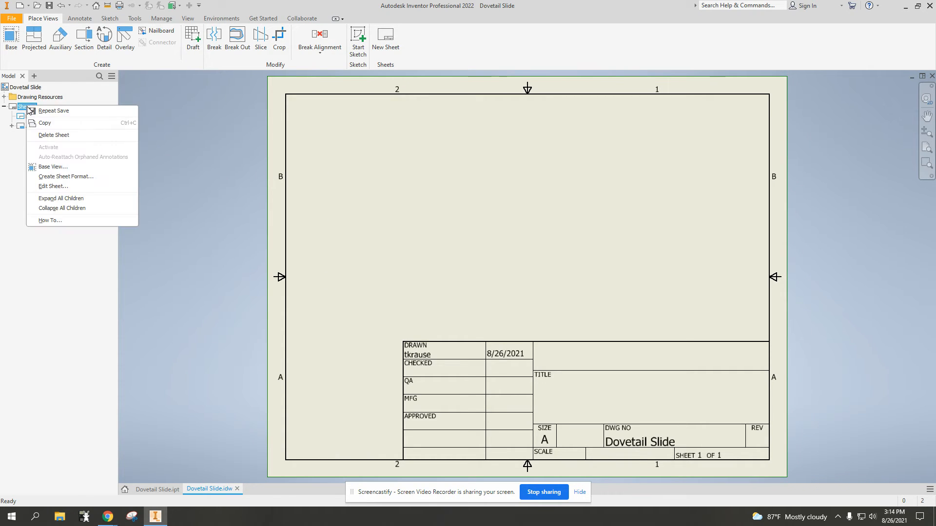
click(54, 187)
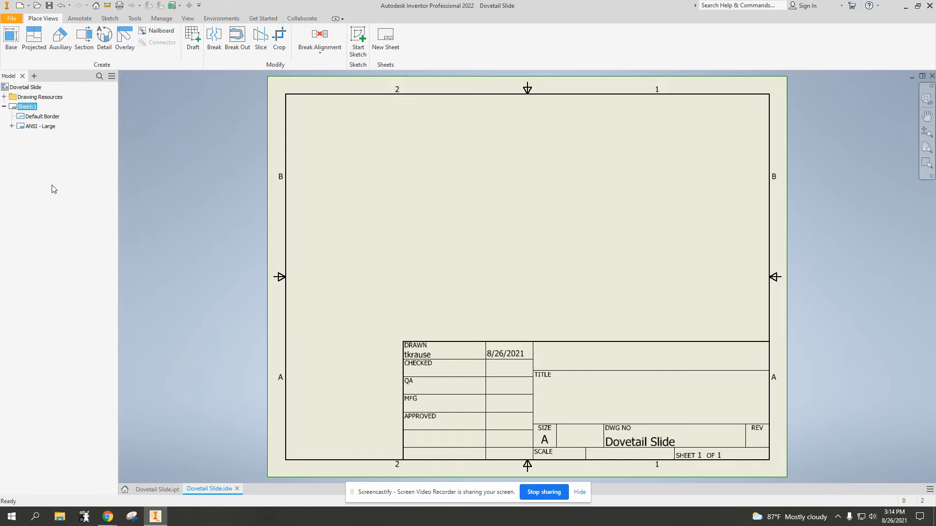
click(473, 193)
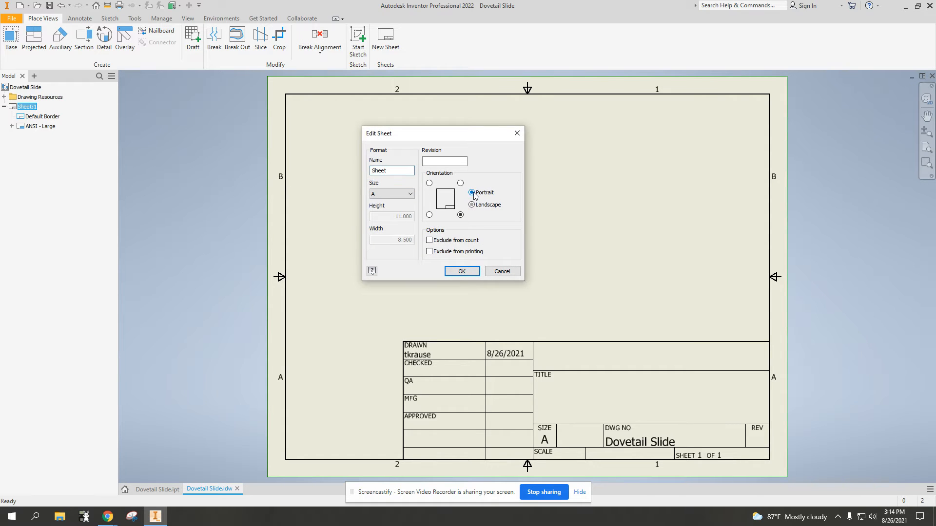
click(467, 271)
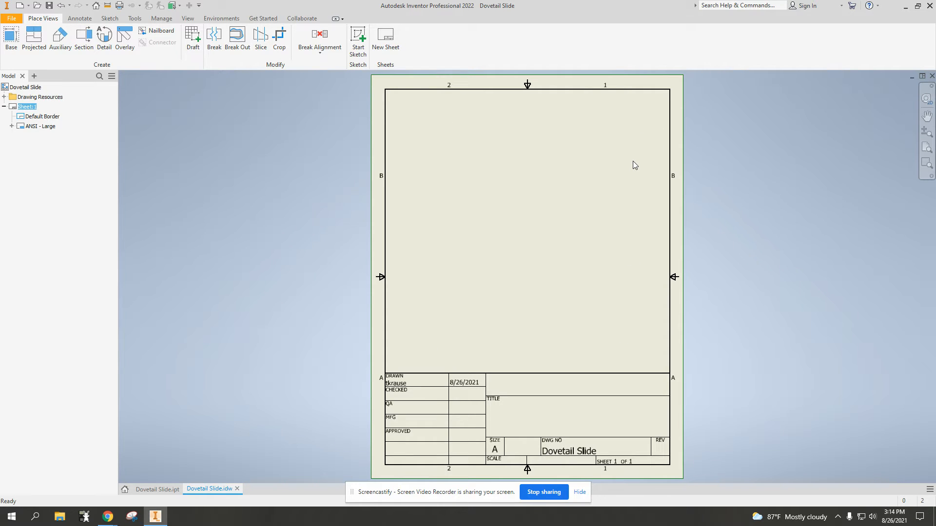
drag(390, 95, 666, 371)
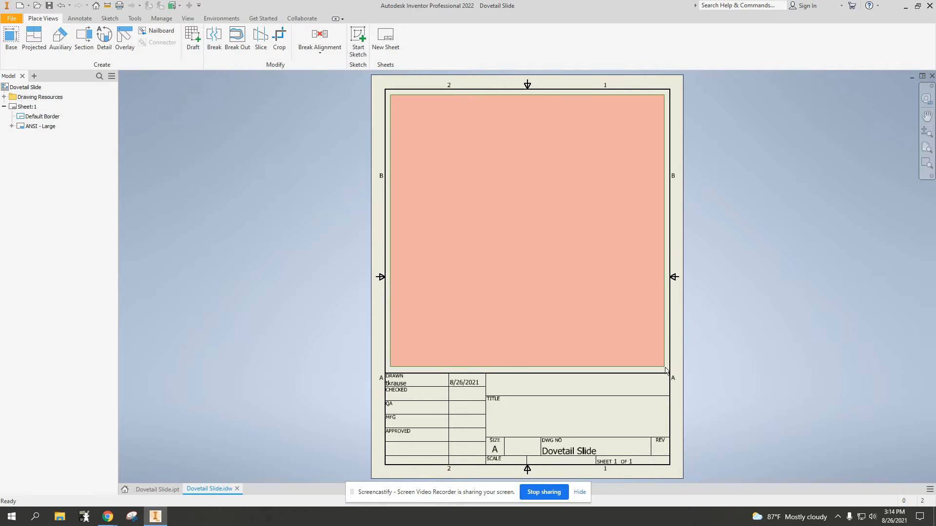
drag(666, 371, 666, 371)
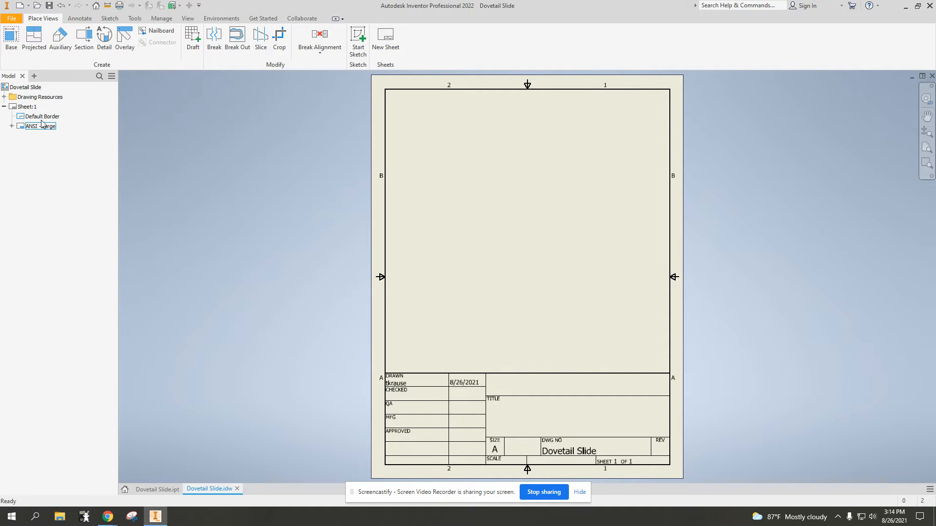
Step: Set Sheet:1 back to landscape orientation and check the drawing area above the title block
right_click(27, 106)
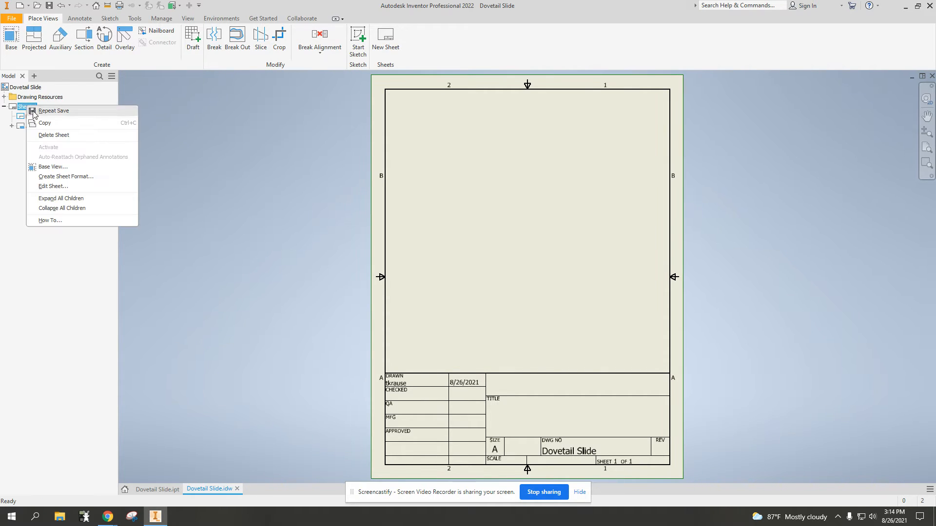
click(53, 186)
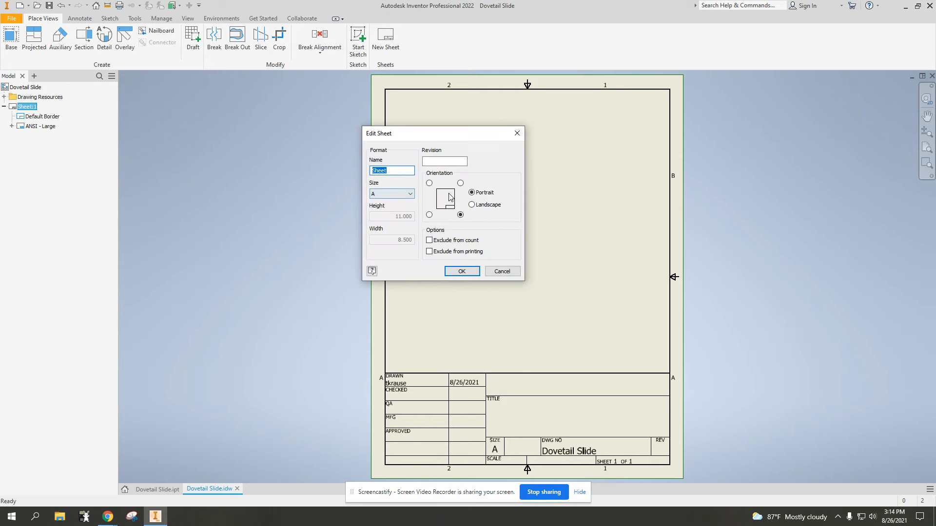
click(474, 206)
click(462, 271)
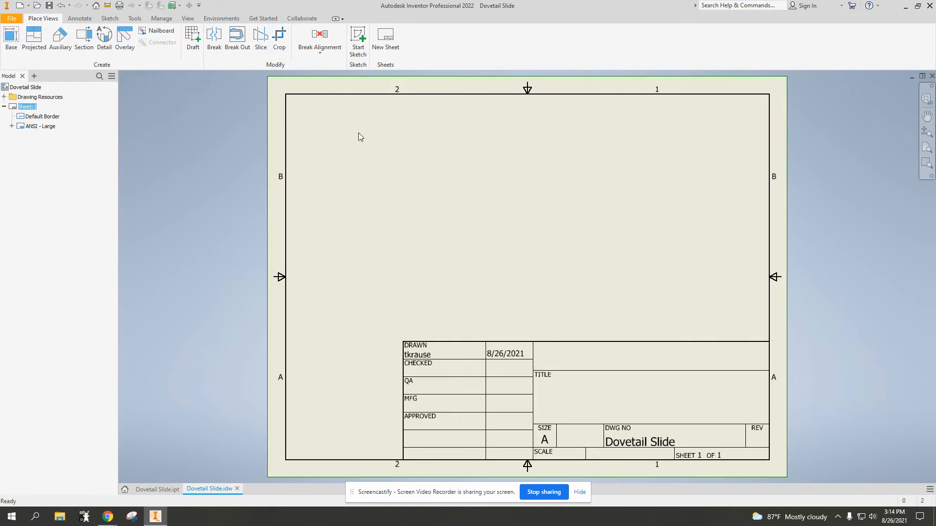
drag(302, 113, 759, 325)
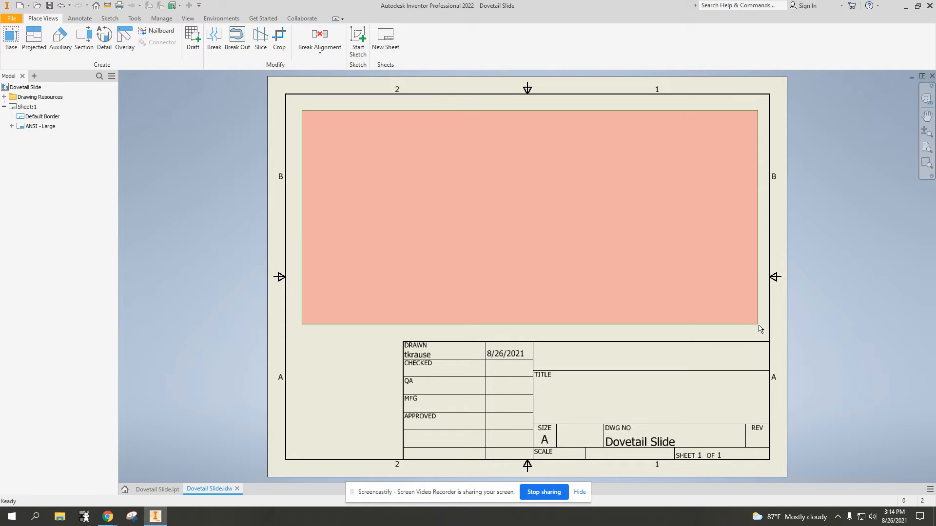
drag(759, 325, 760, 330)
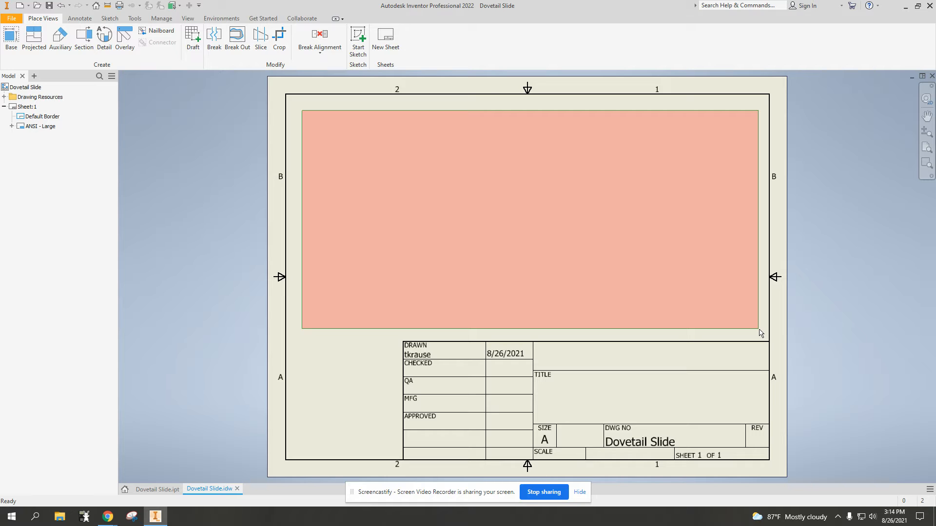
drag(759, 330, 759, 330)
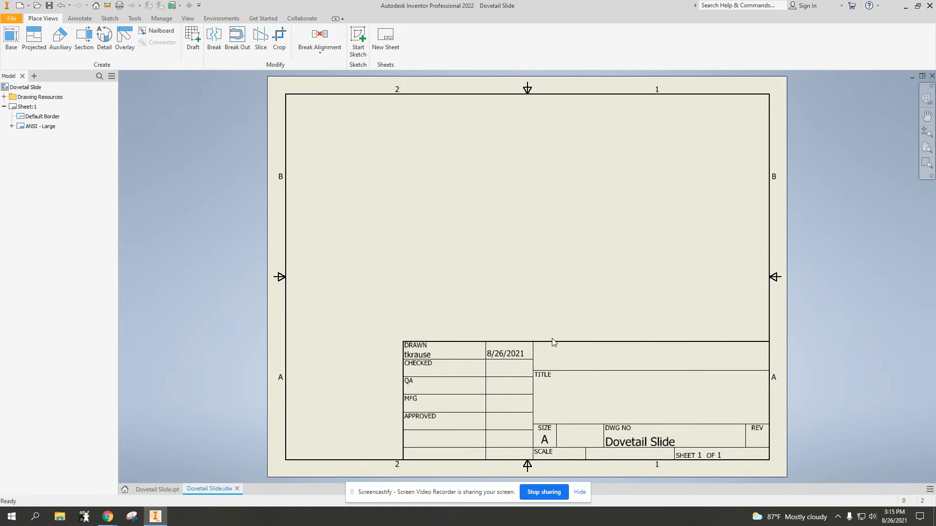
Step: Examine the title block's sheet number, revision, company and title fields up close
scroll(502, 297, down, 2)
scroll(502, 297, up, 6)
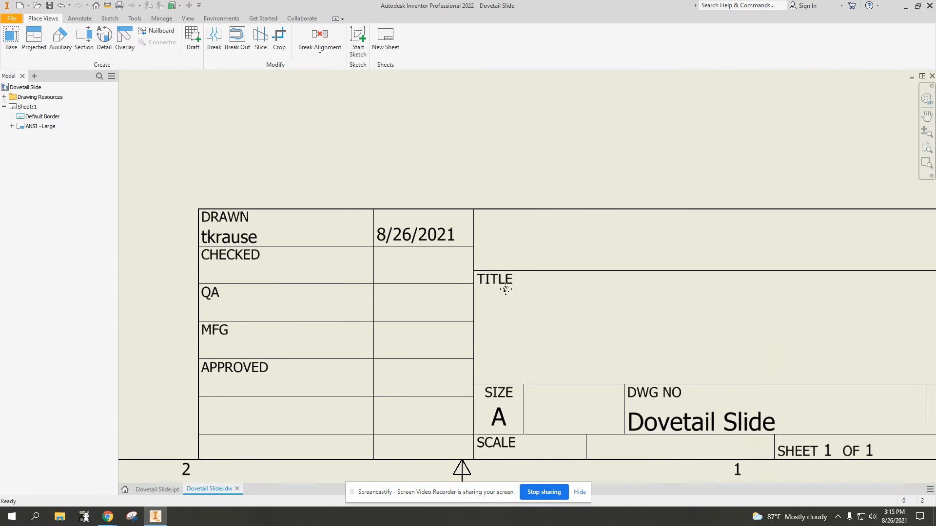
mouse_move(506, 289)
middle_down()
mouse_move(426, 226)
mouse_move(438, 226)
middle_up()
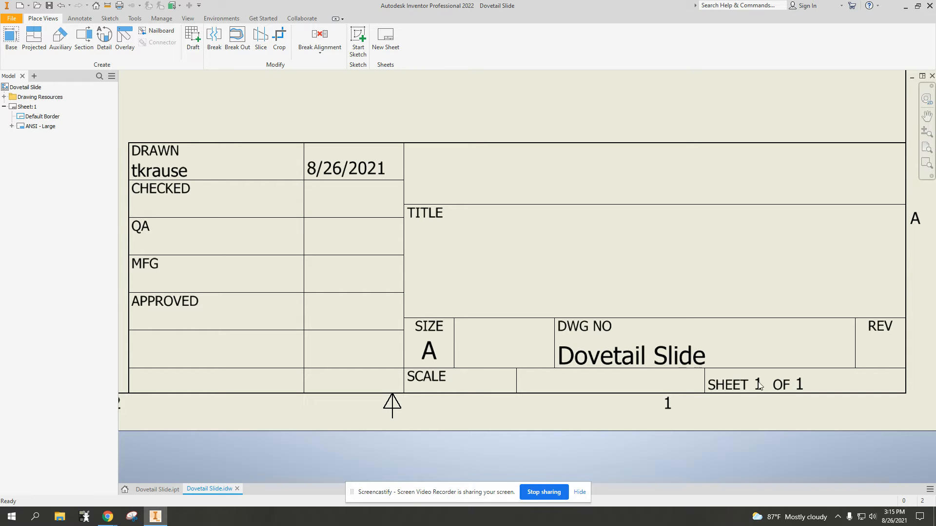
drag(700, 362, 862, 418)
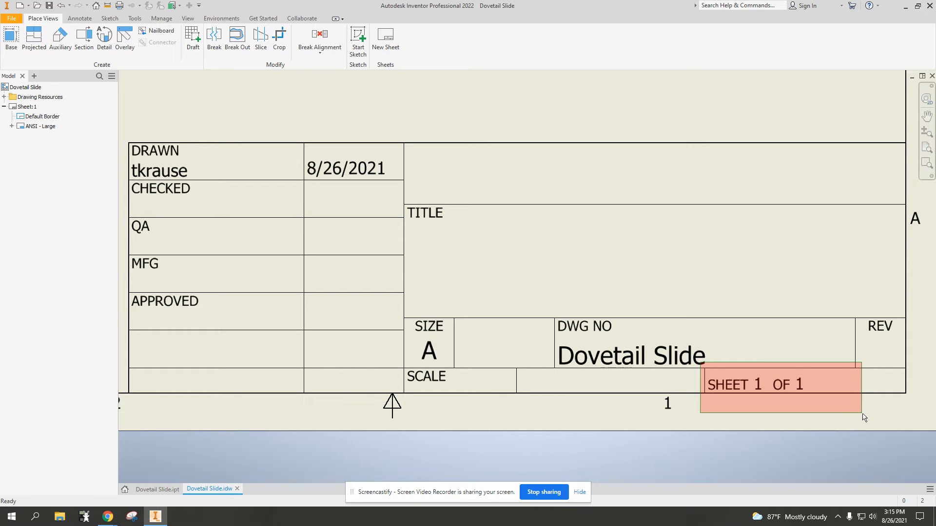
drag(863, 417, 863, 418)
drag(847, 303, 920, 388)
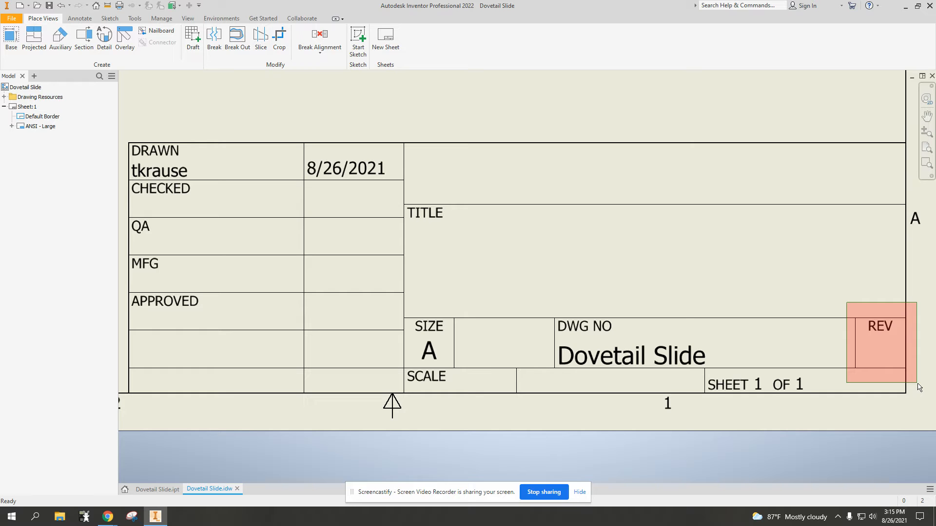
drag(918, 384, 918, 384)
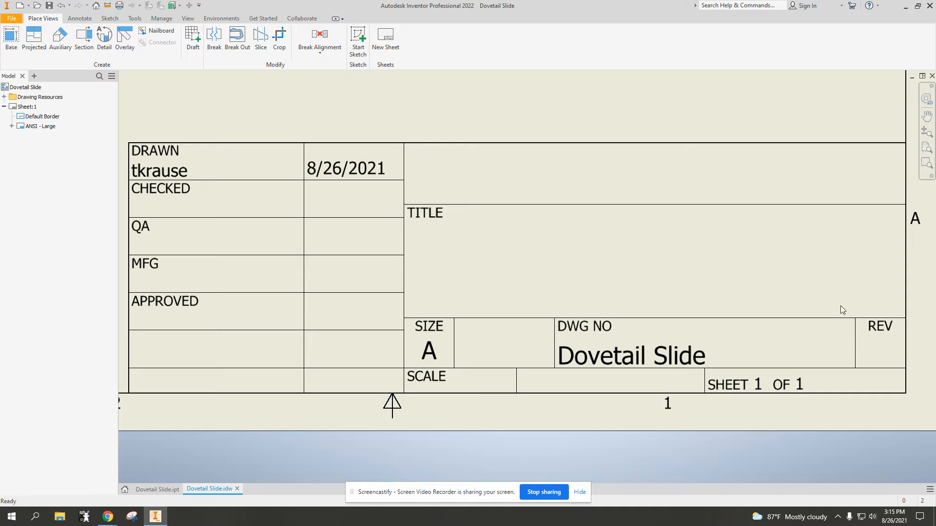
drag(841, 304, 924, 386)
drag(414, 149, 900, 200)
drag(413, 211, 900, 313)
Step: Open the iProperties of the Dovetail Slide drawing
click(38, 88)
click(15, 91)
right_click(17, 92)
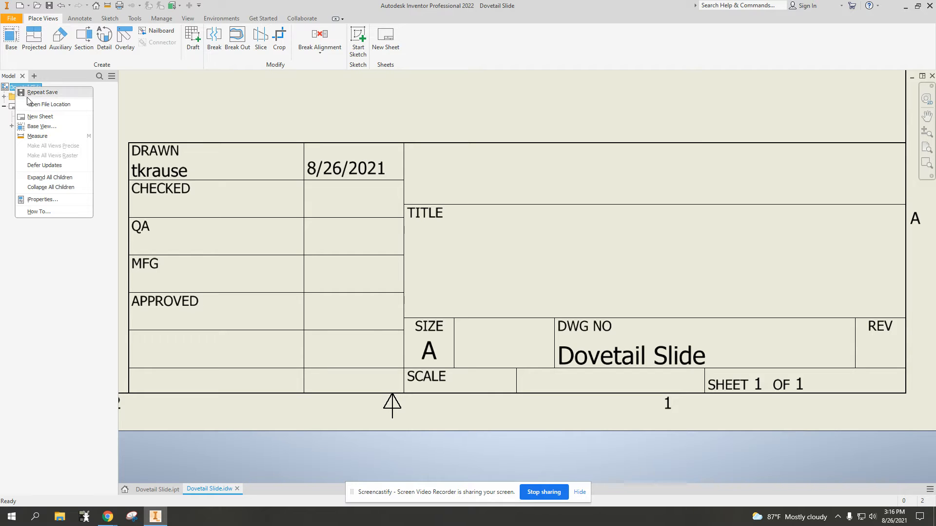
click(49, 202)
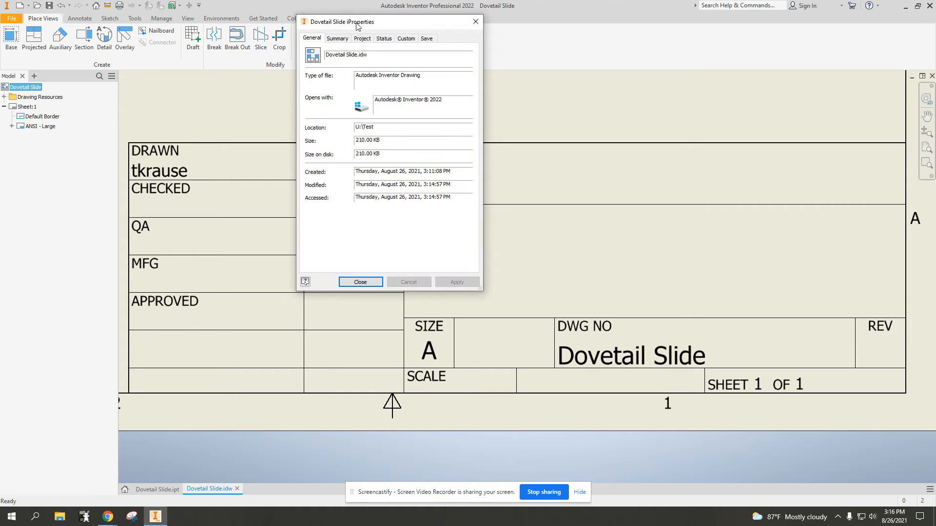
drag(354, 21, 495, 50)
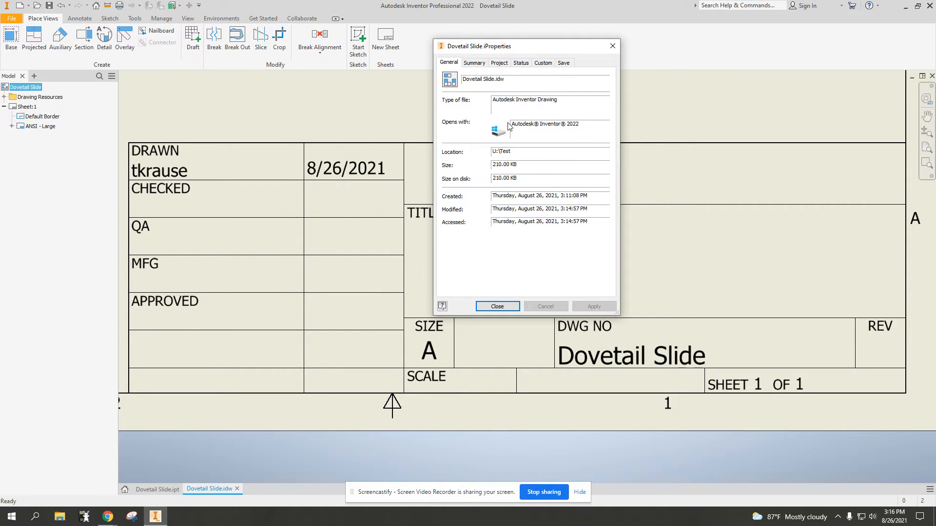
Step: Look through the drawing's Summary, Project, Status, Custom, Save and General properties
click(473, 64)
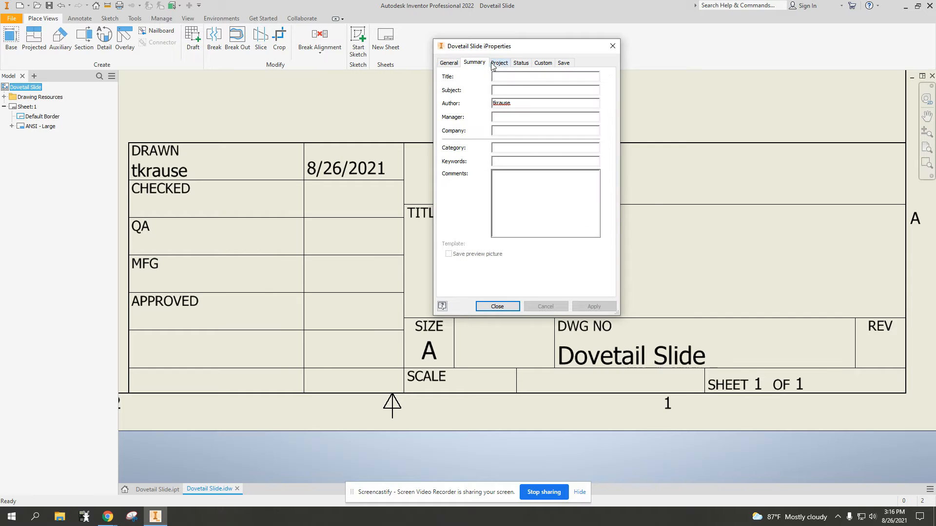
click(500, 64)
click(520, 64)
click(544, 64)
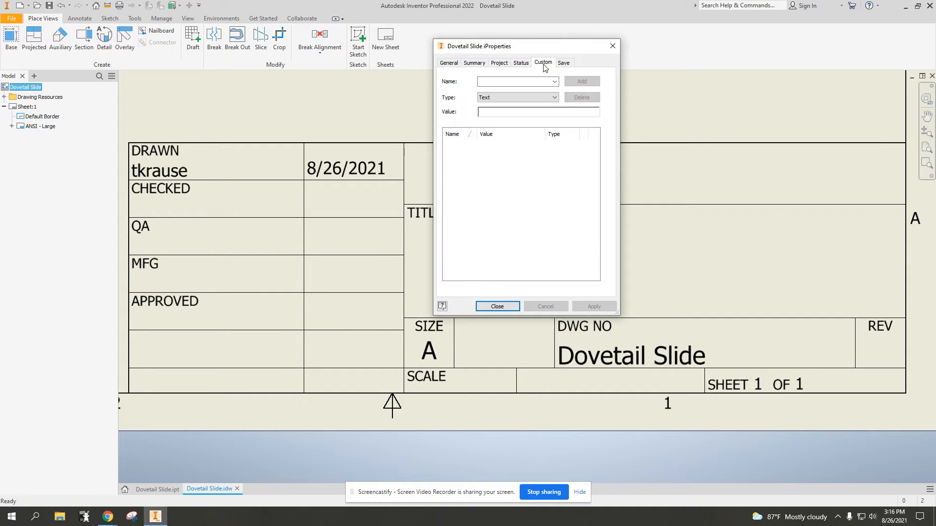
click(564, 64)
click(473, 64)
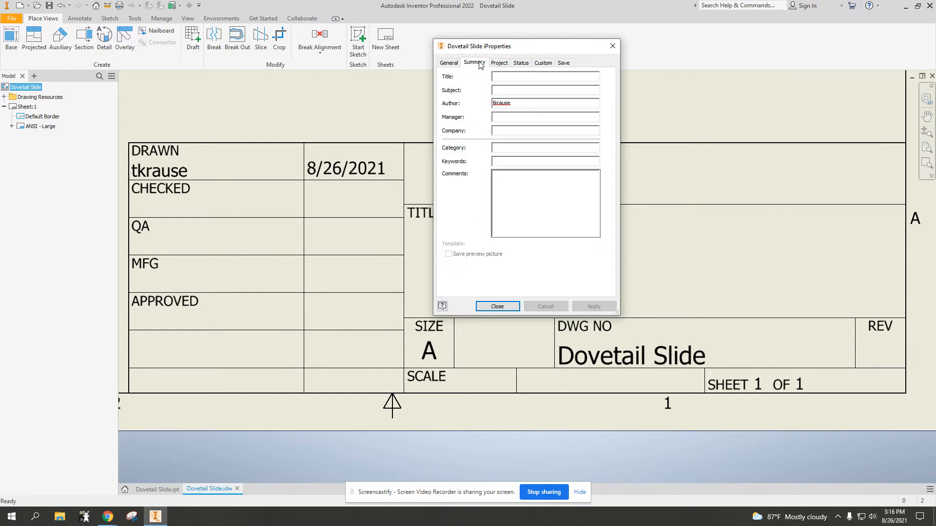
click(448, 63)
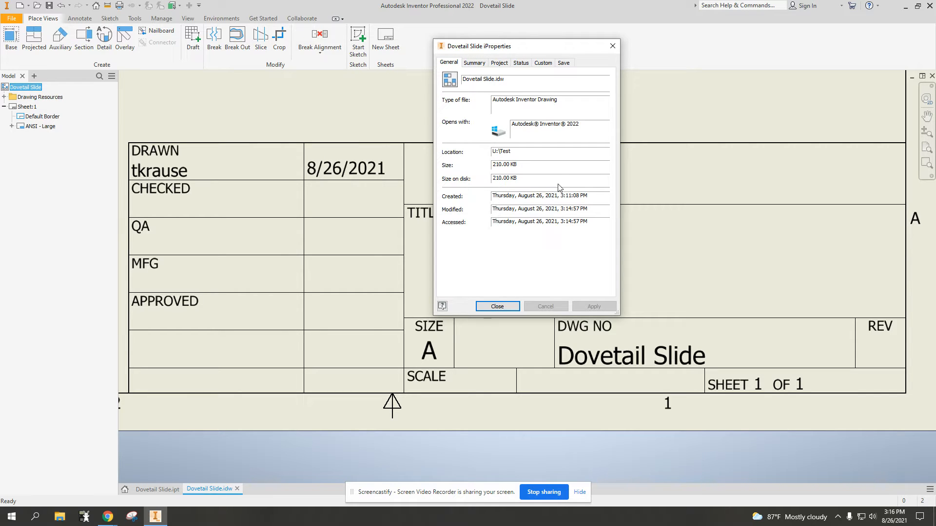
Step: In the summary properties, enter Dovetail Slide as the title and CAD as the subject
click(473, 63)
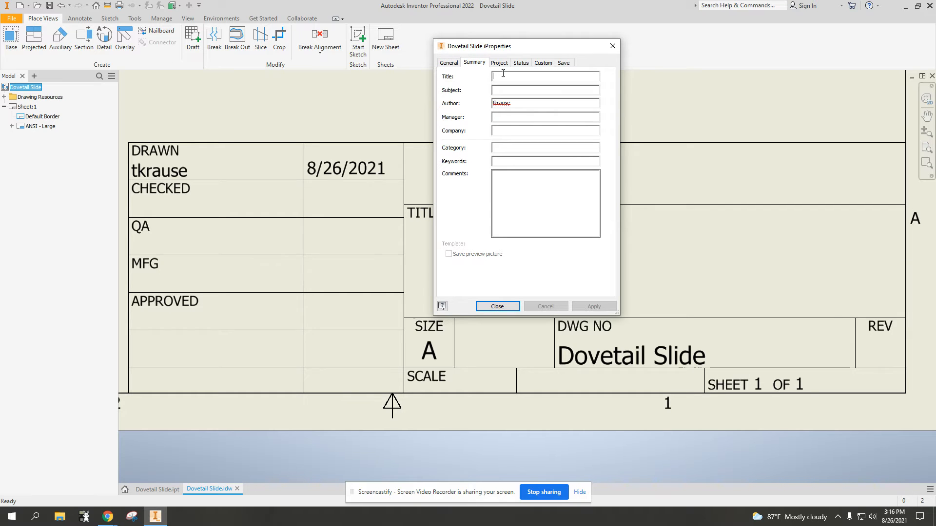
drag(491, 52, 273, 54)
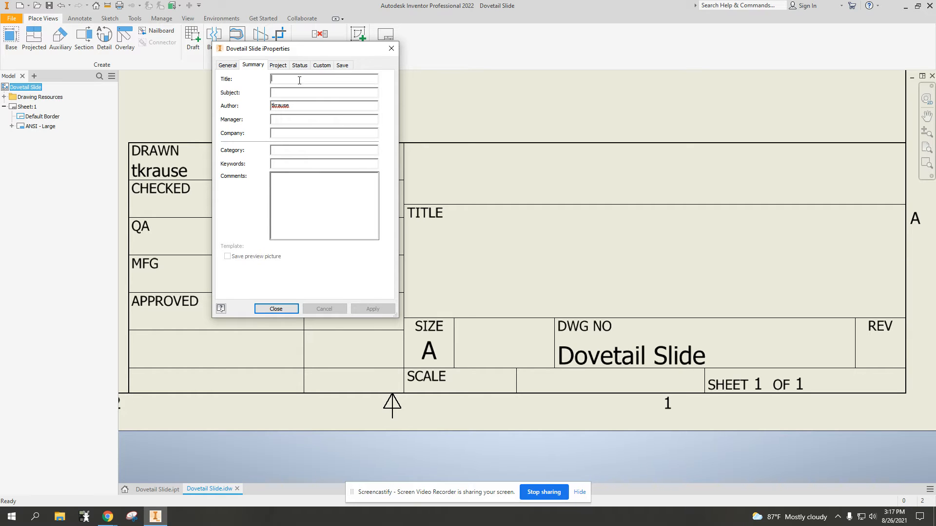
text(Dovetail)
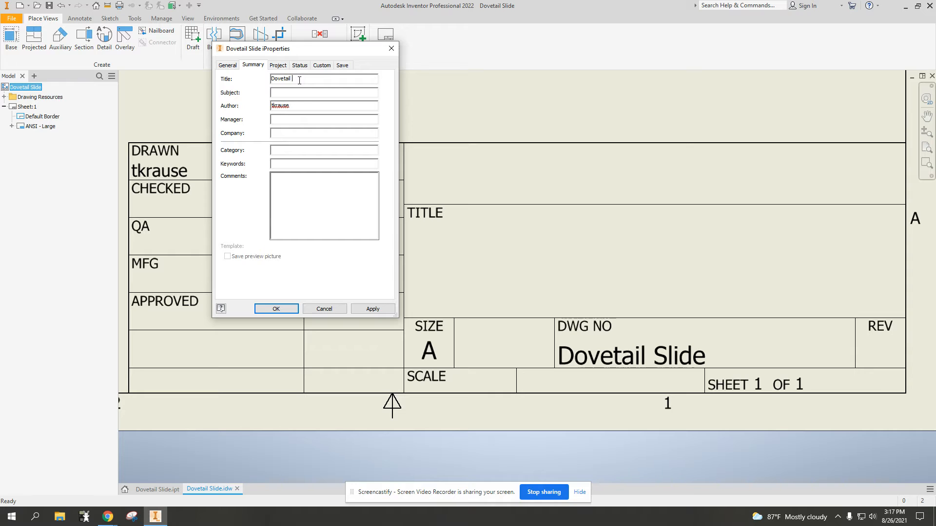
text( Slide)
click(316, 93)
text(CAD)
Step: Replace the author with the drafter's title and surname, and enter the manager's name
click(312, 108)
double_click(311, 108)
text(Mr. Krause)
click(290, 120)
text(Mr. Krau)
Step: Enter Maine Soutyh High School as the company and apply the summary properties to the title block
text(Main)
text(e Souoh)
text(h HIg)
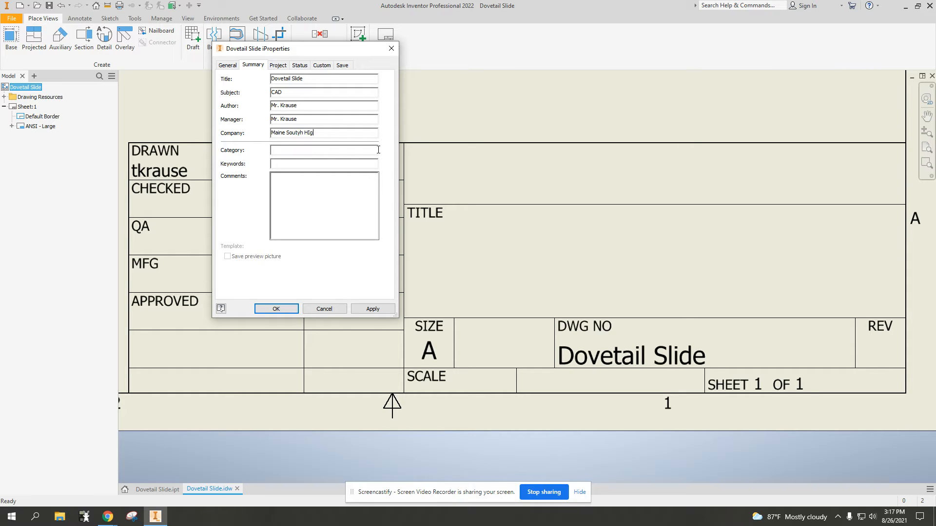
text(h S)
key(BackSpace)
key(BackSpace)
key(BackSpace)
key(BackSpace)
key(BackSpace)
text(igh)
key(BackSpace)
text(h School)
click(374, 309)
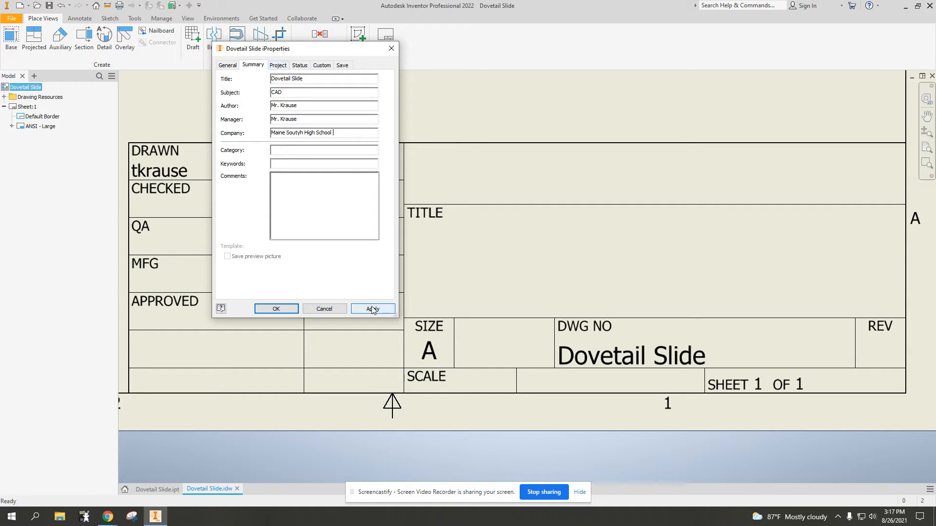
Step: Correct the company name to Maine South High School, apply it, and check the updated title block
drag(321, 51, 329, 215)
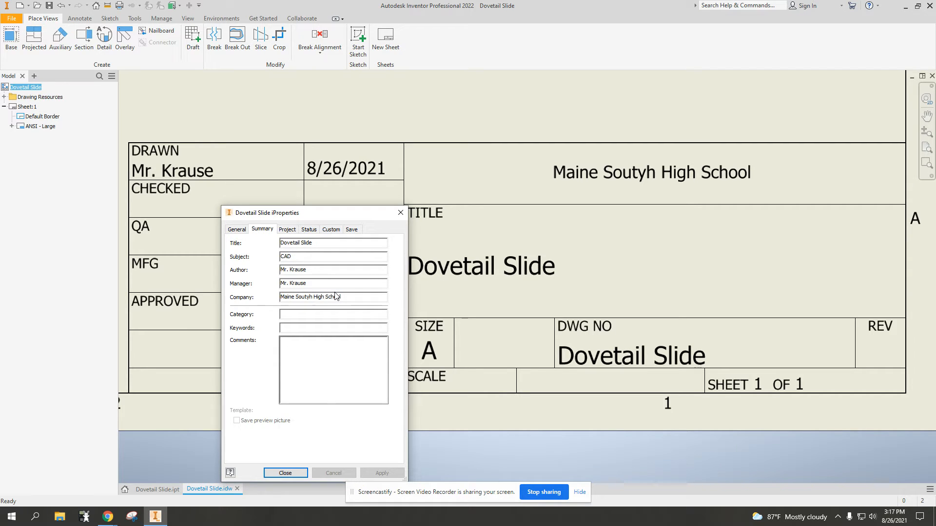
key(BackSpace)
click(382, 473)
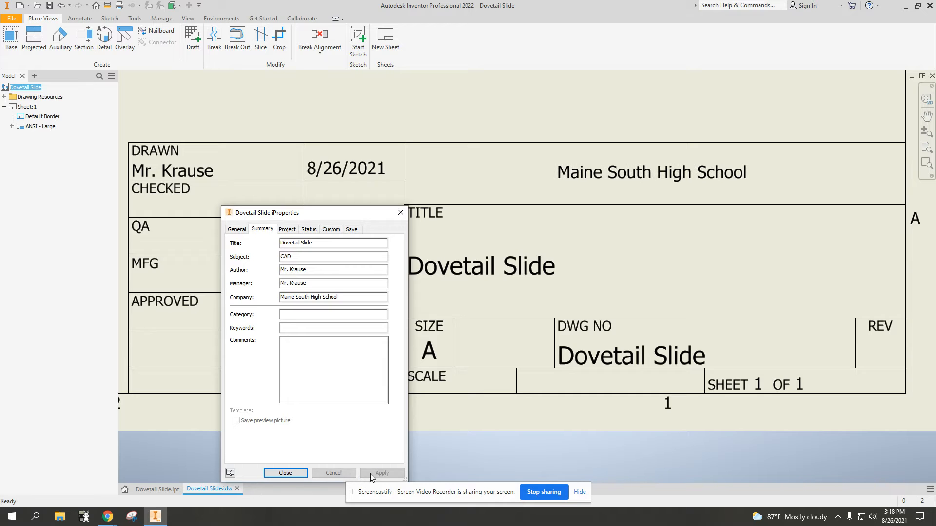
drag(340, 217, 268, 166)
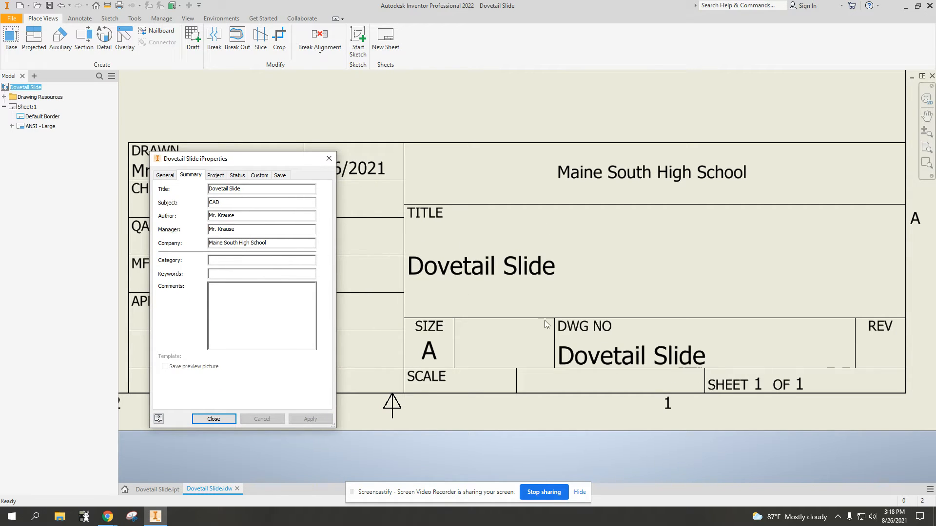
Step: Examine the drawing's project properties, such as part number, designer and creation date, alongside the title block
click(217, 176)
drag(217, 163, 380, 97)
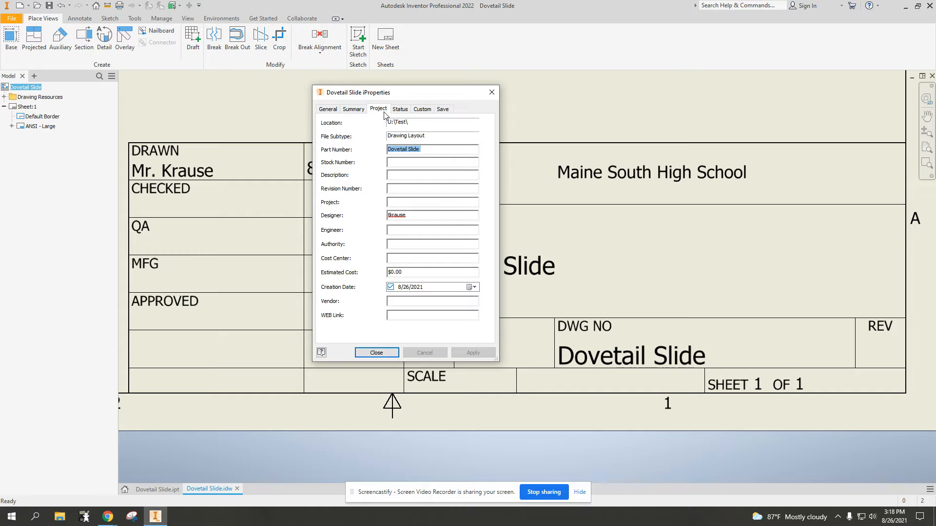
drag(385, 96, 274, 294)
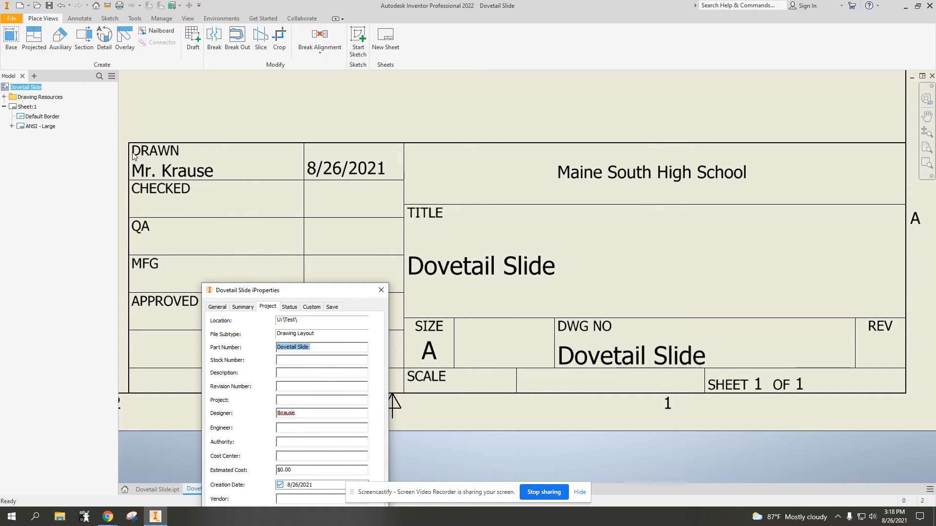
drag(330, 291, 331, 153)
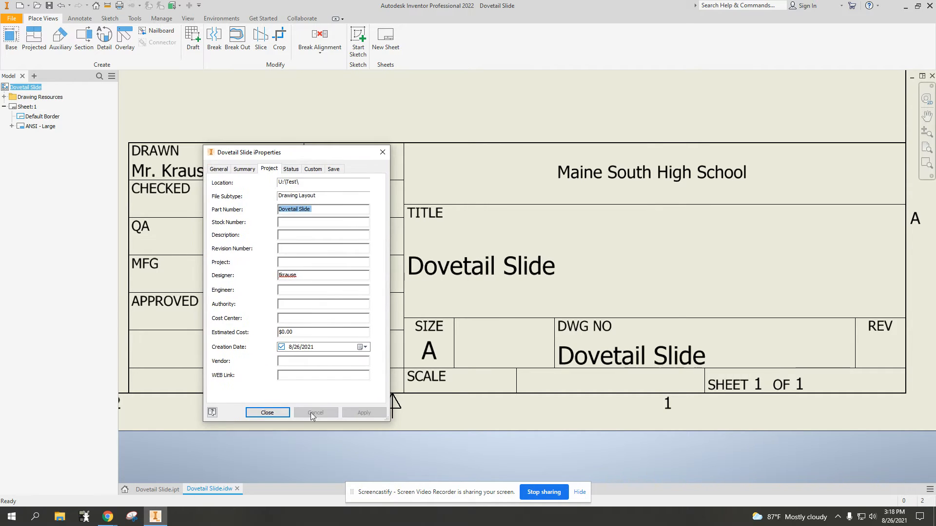
Step: Close the iProperties and review the title block's drafter, company, title, size and scale fields, along with the Dovetail Slide part model
click(267, 413)
drag(121, 132, 316, 195)
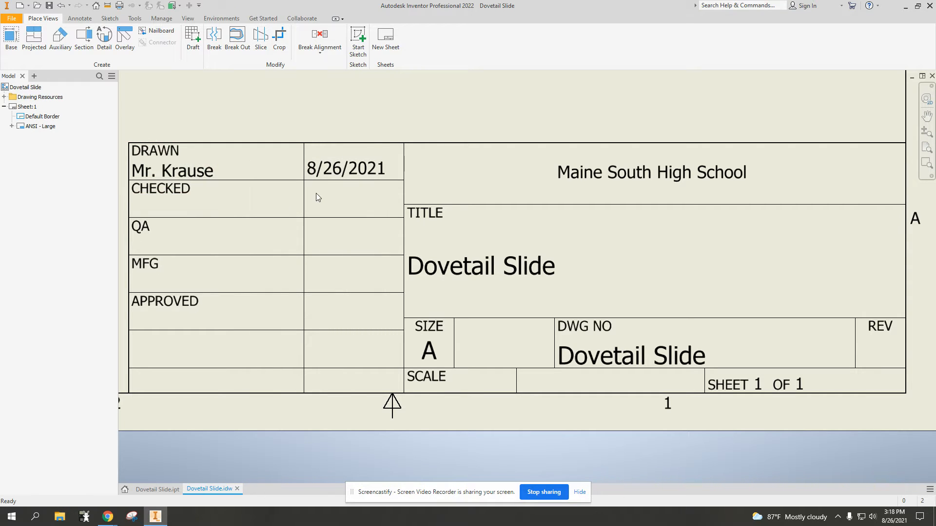
drag(123, 174, 310, 225)
drag(451, 143, 887, 210)
drag(408, 212, 734, 304)
drag(407, 324, 477, 369)
drag(403, 367, 528, 396)
drag(399, 361, 531, 408)
scroll(266, 245, down, 4)
middle_drag(277, 208, 388, 342)
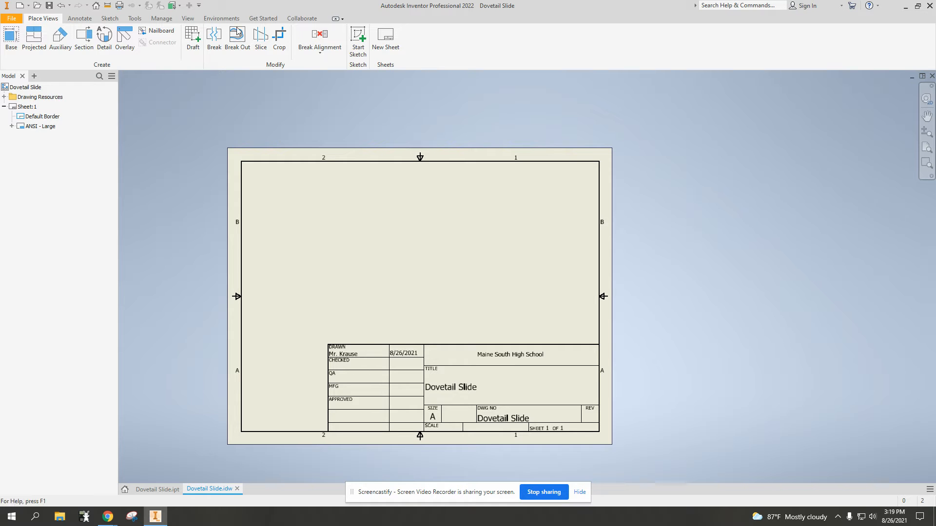
click(157, 490)
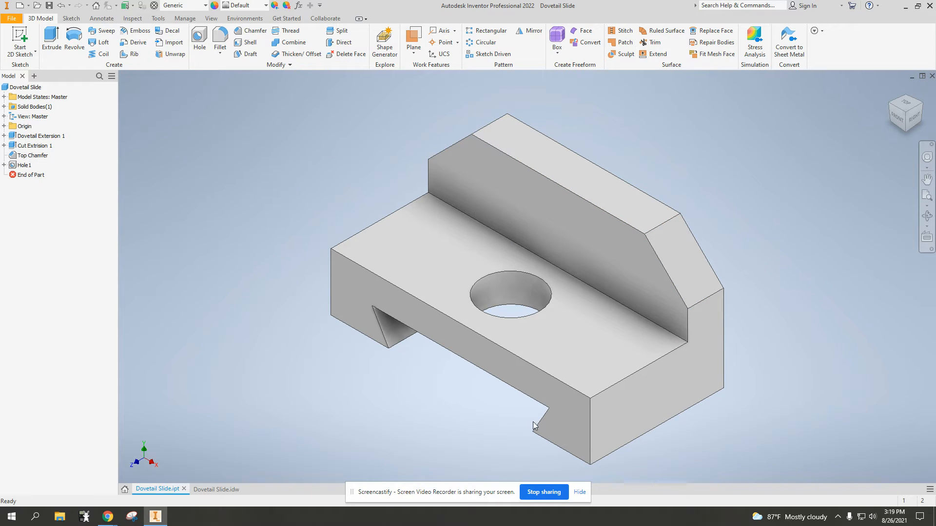
click(217, 490)
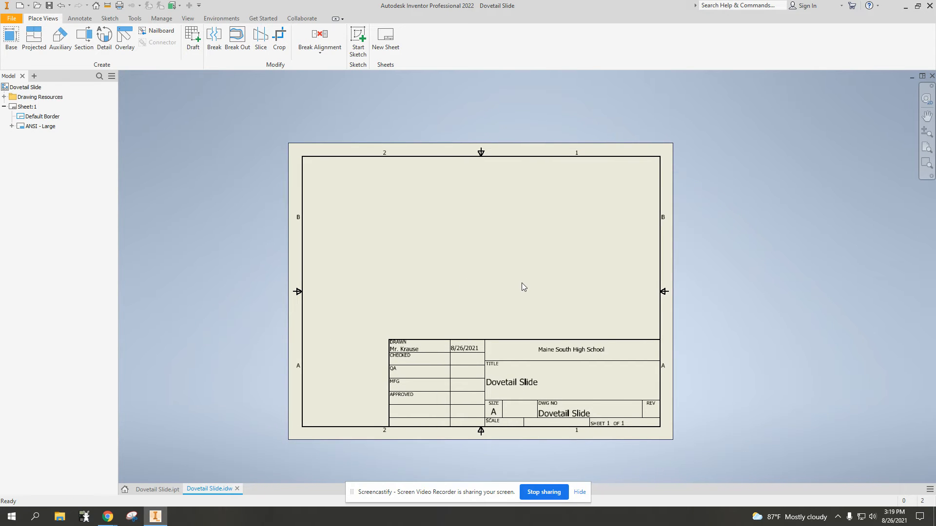
Step: Start a base view of Dovetail Slide.ipt in the front orientation on the drawing sheet
click(10, 39)
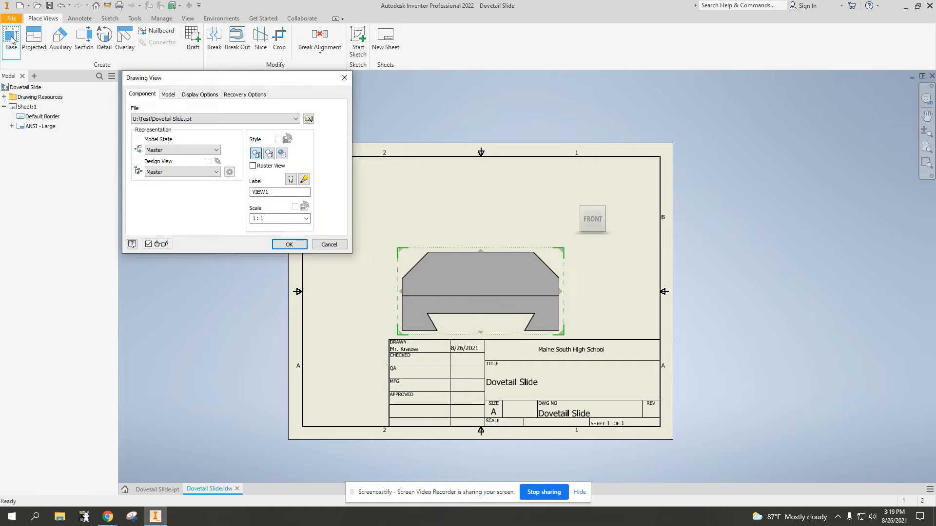
drag(235, 85, 171, 65)
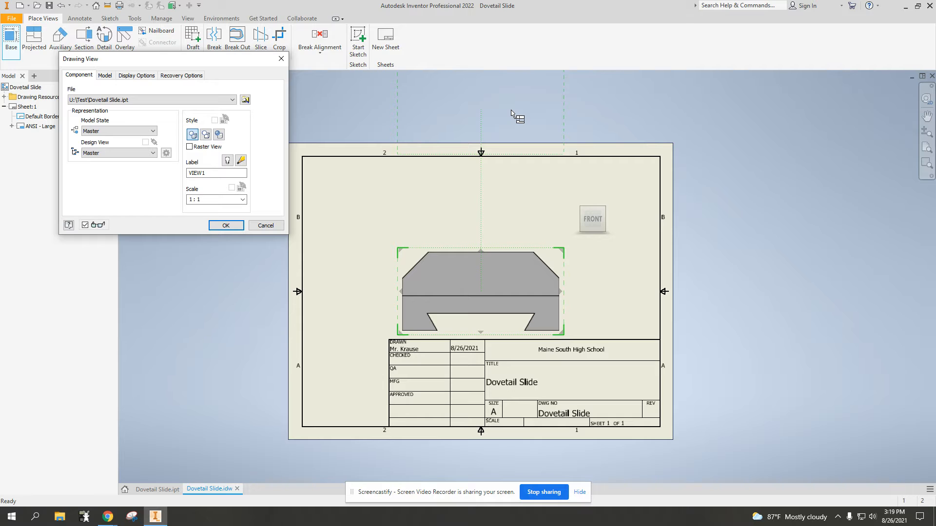
mouse_move(169, 59)
mouse_down()
mouse_move(251, 103)
mouse_move(208, 84)
mouse_up()
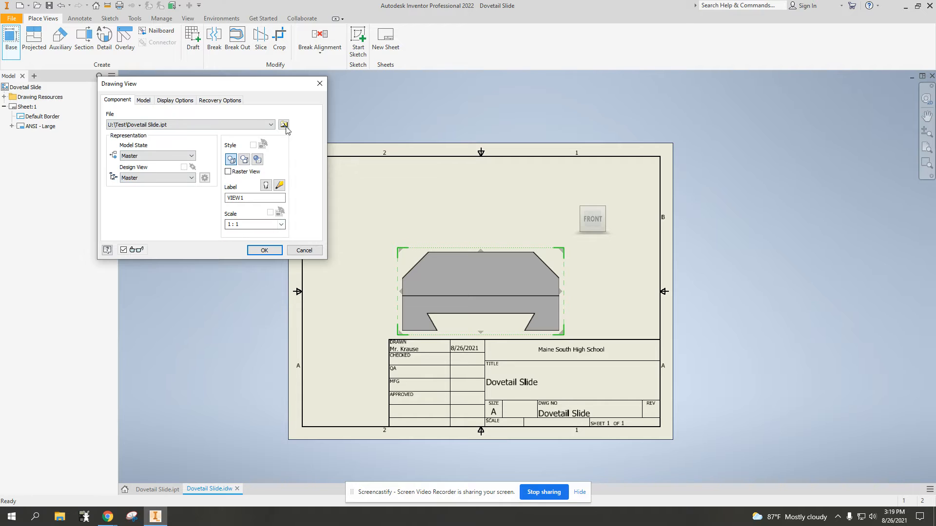
Step: Try the right, back, left and rotated orientations for the base view, and return it to the upright front orientation
mouse_move(570, 222)
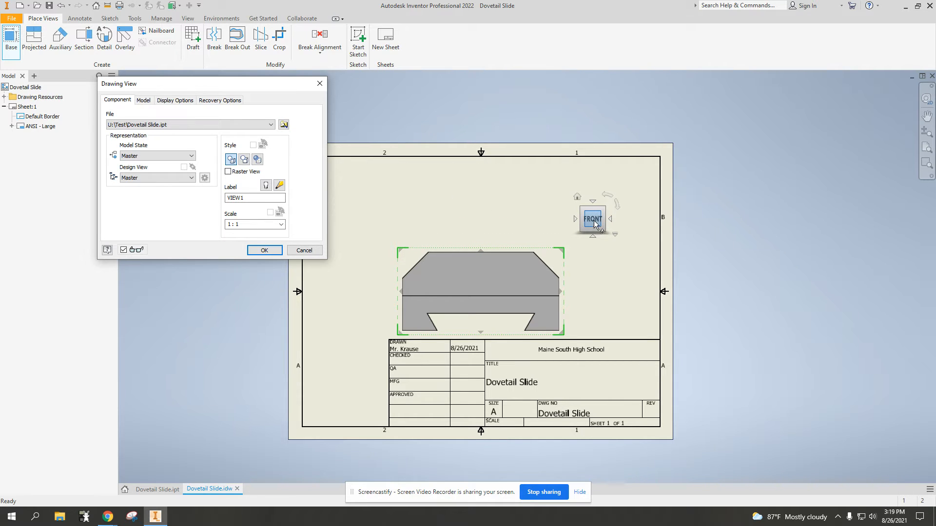
click(609, 219)
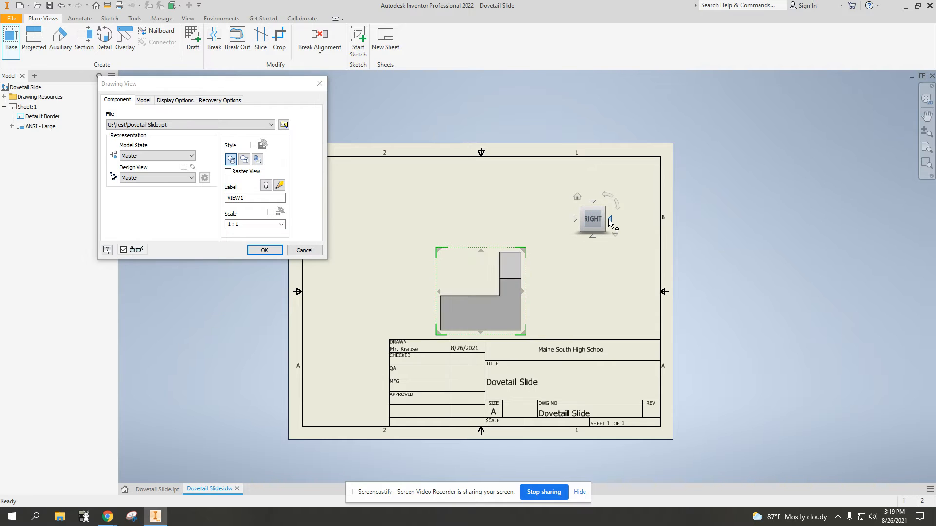
click(610, 219)
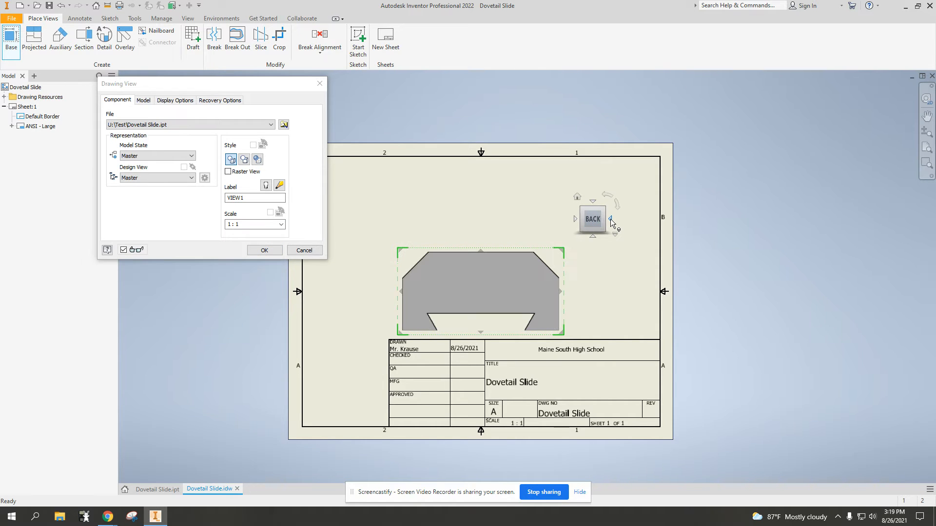
click(610, 219)
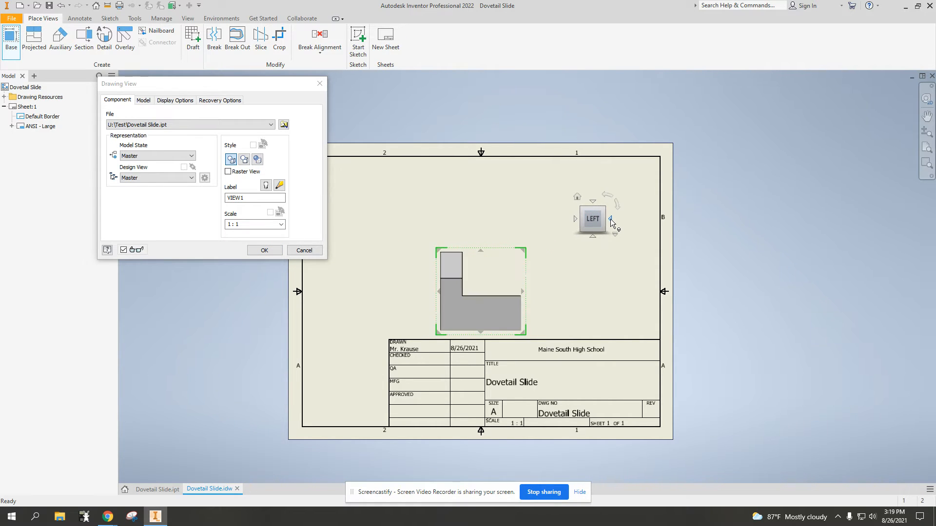
click(610, 219)
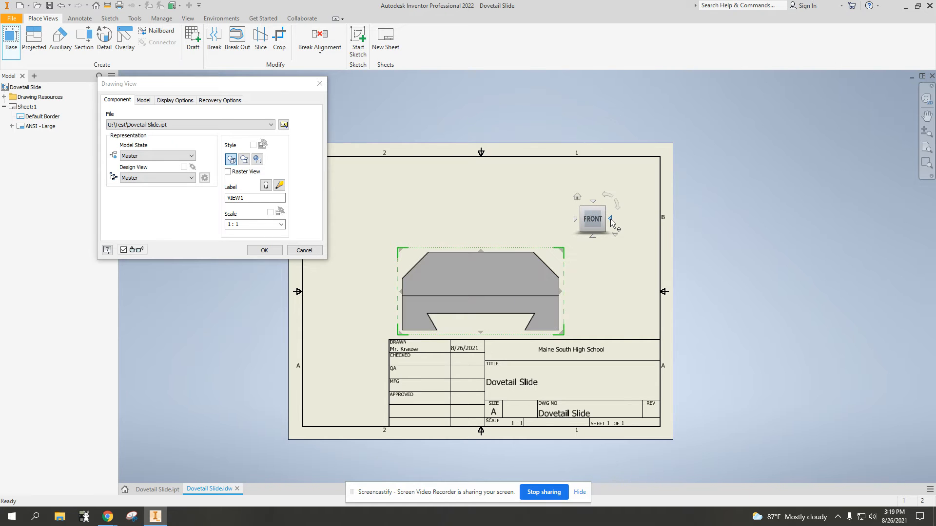
click(609, 196)
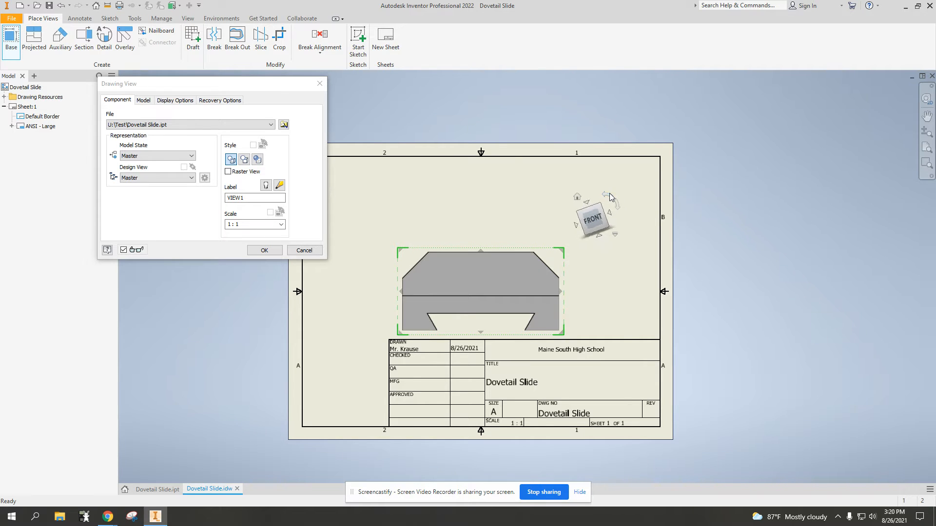
click(610, 196)
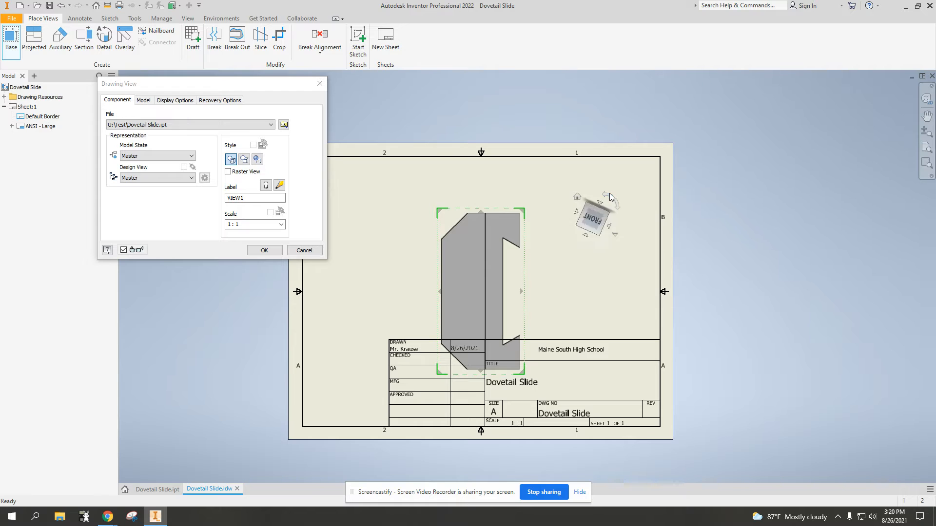
click(610, 195)
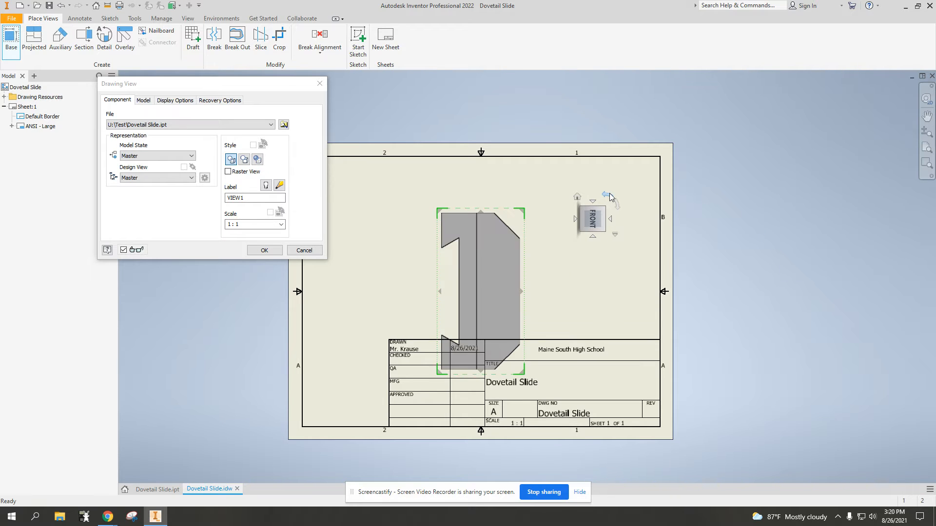
click(609, 196)
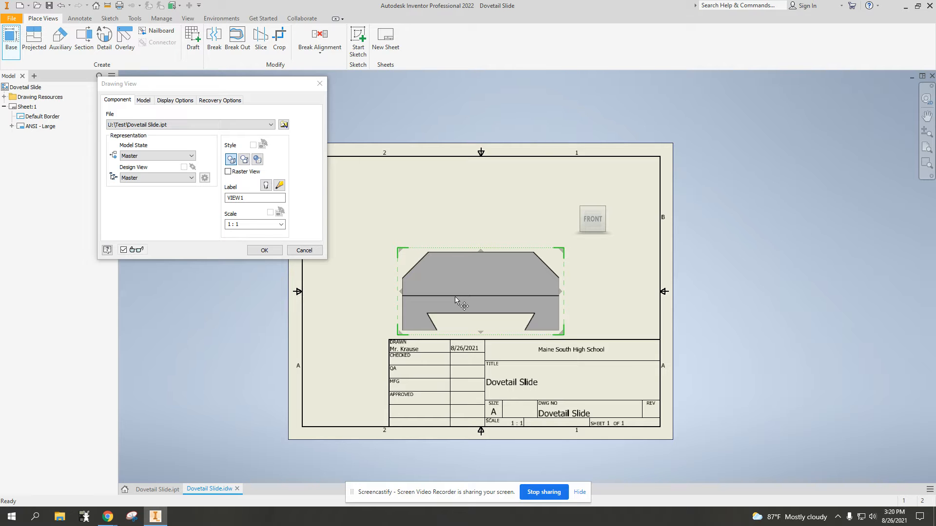
Step: Set the front base view's scale to 1/2 so it leaves room on the sheet
drag(456, 300, 375, 326)
middle_drag(482, 271, 472, 271)
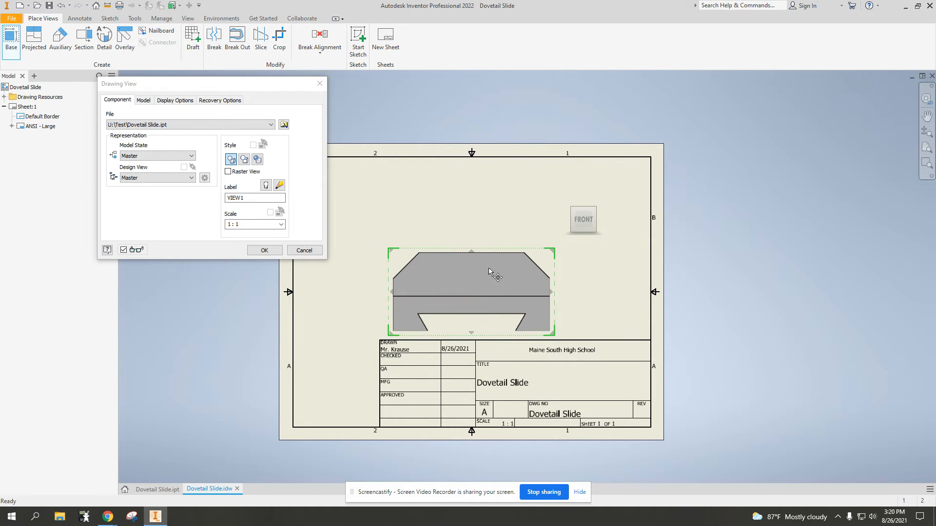
mouse_move(592, 224)
click(263, 225)
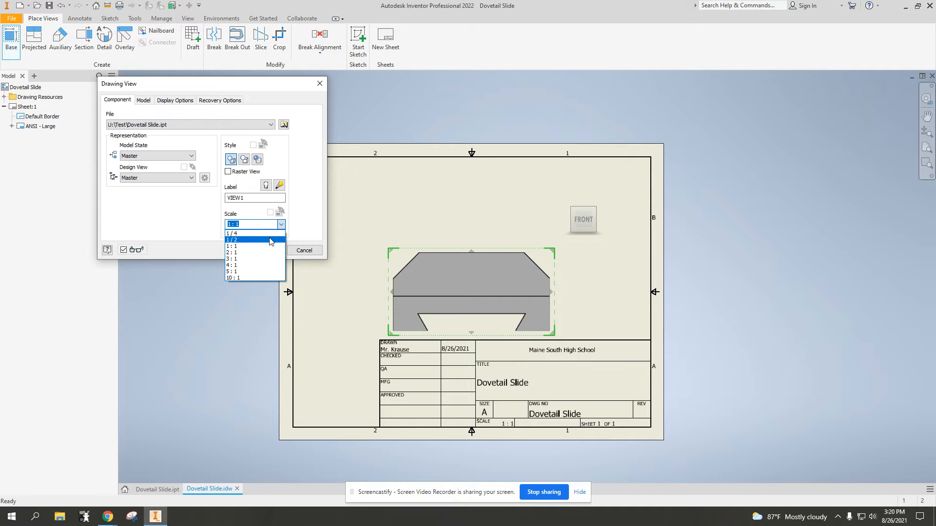
click(269, 240)
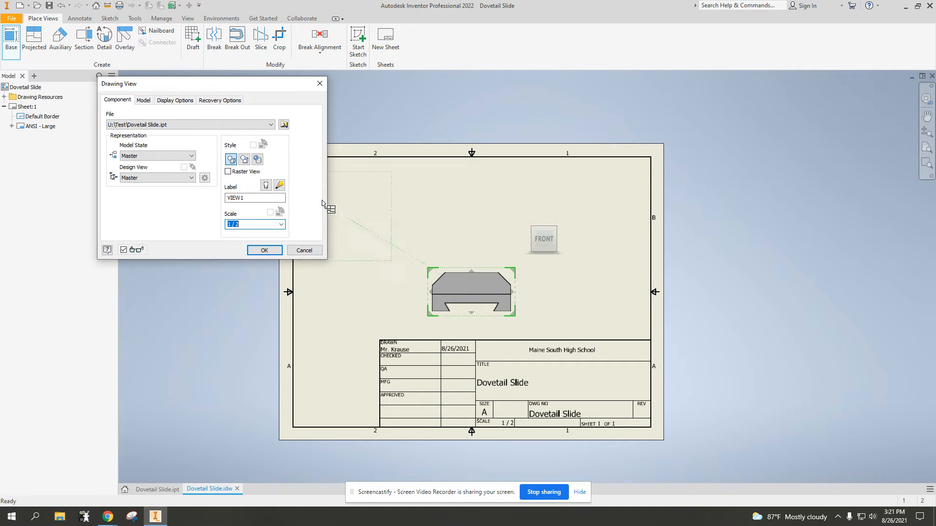
Step: Give the base view the hidden-line style, label it Front, and create it on the sheet
click(232, 162)
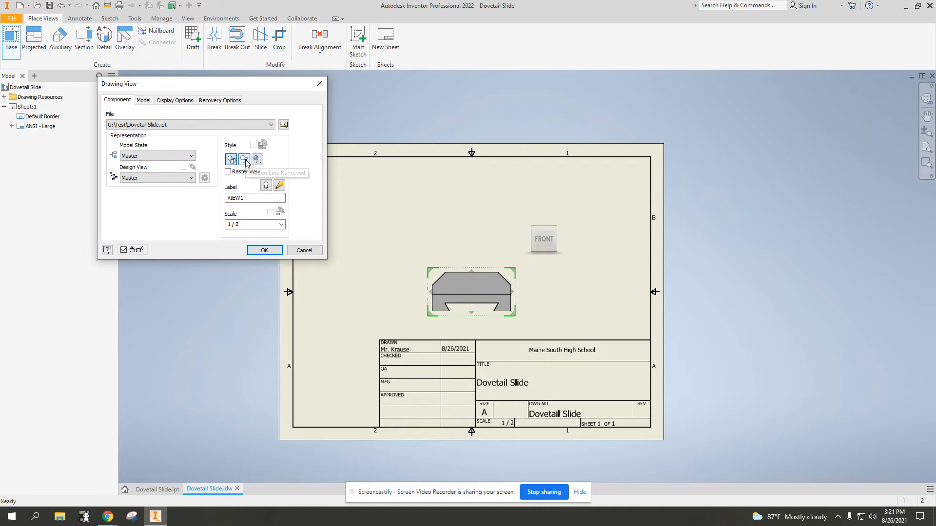
click(245, 161)
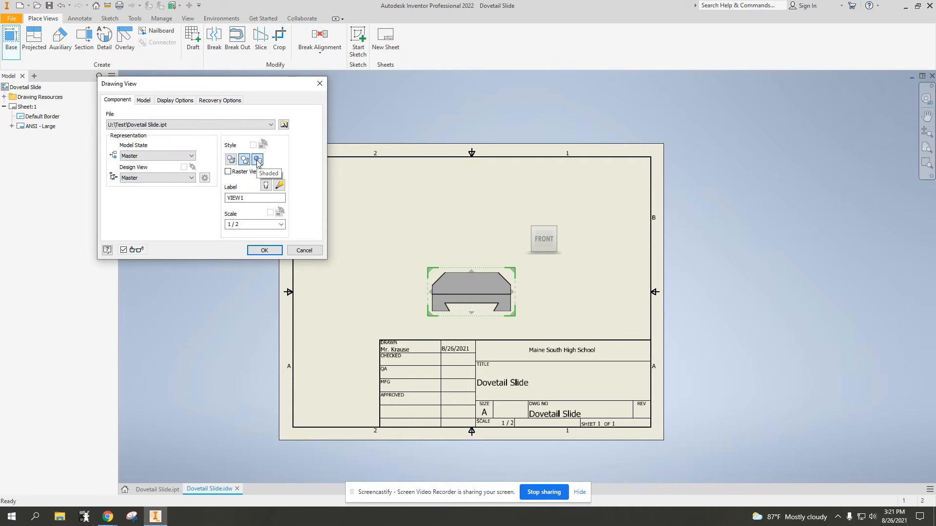
click(258, 161)
click(231, 161)
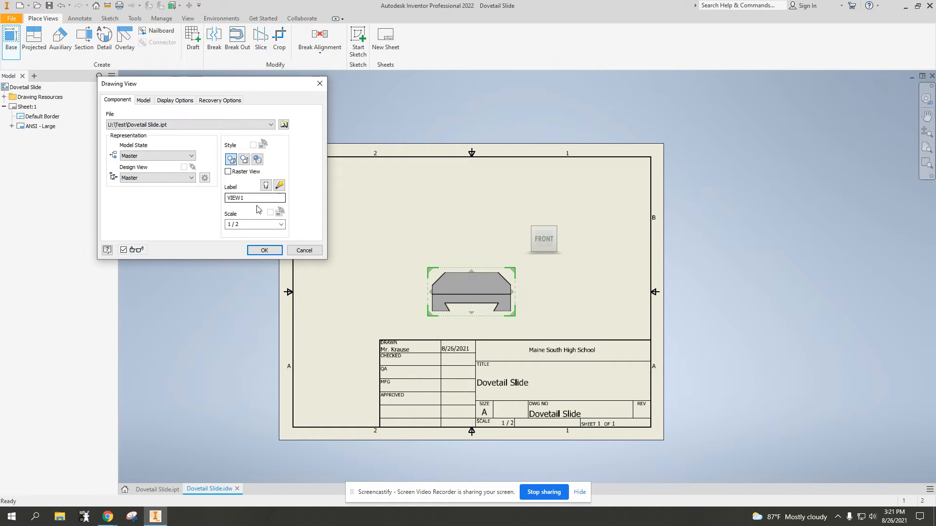
double_click(253, 196)
text(Front)
click(257, 251)
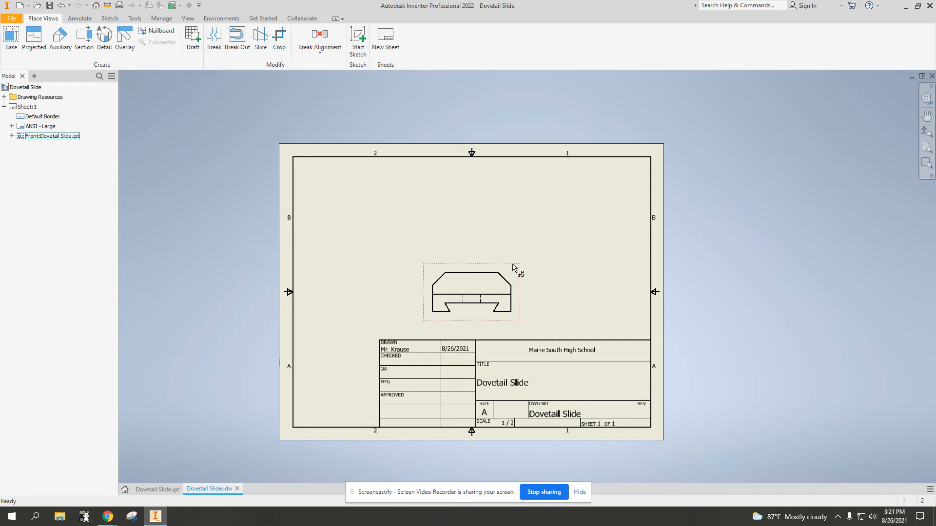
Step: Move the front view toward the left border of the sheet, just above the title block
click(499, 315)
drag(511, 274, 461, 274)
drag(447, 272, 447, 272)
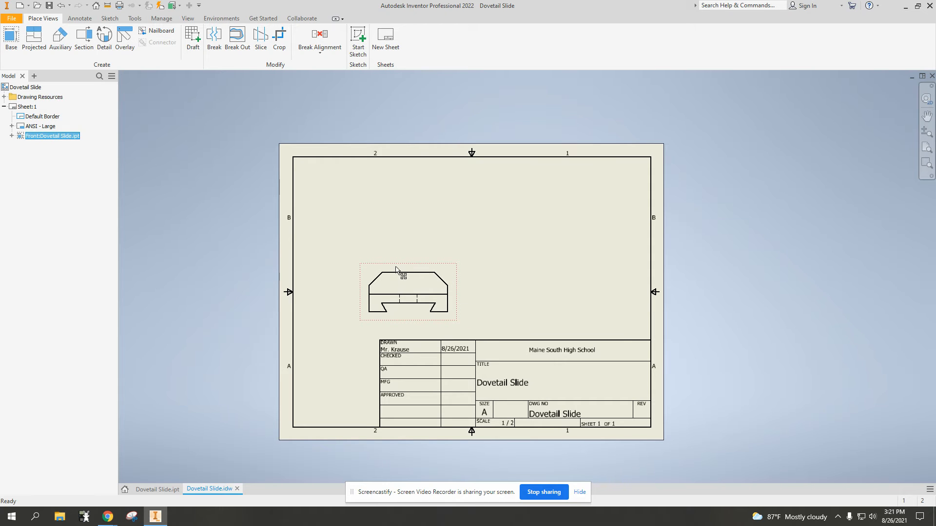
mouse_move(402, 271)
mouse_down()
mouse_move(401, 193)
mouse_move(399, 280)
mouse_up()
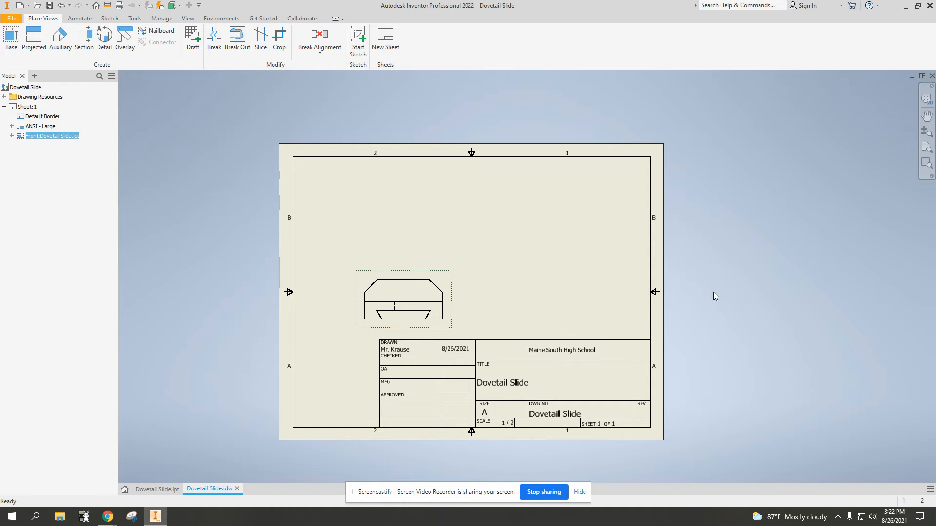
click(698, 294)
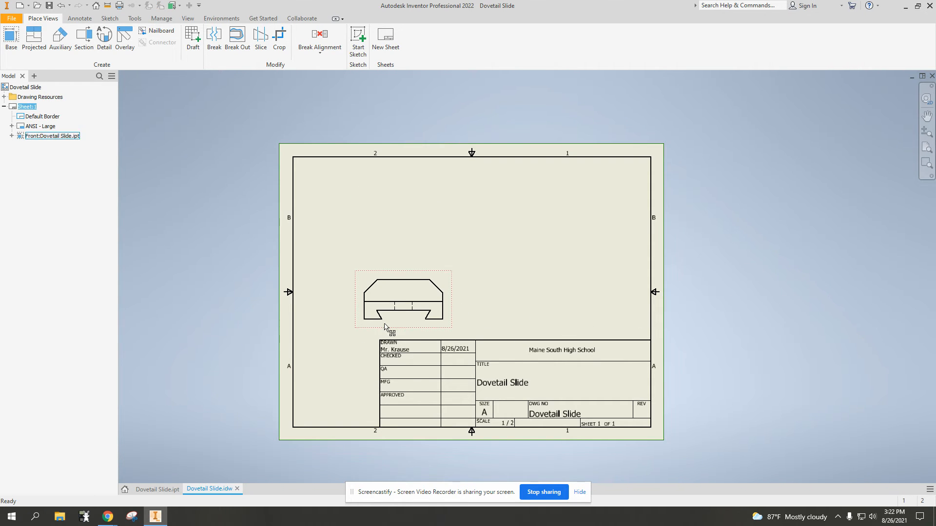
Step: Inspect the front view's hidden hole lines and shift the view slightly up and right, away from the title block
scroll(386, 325, up, 4)
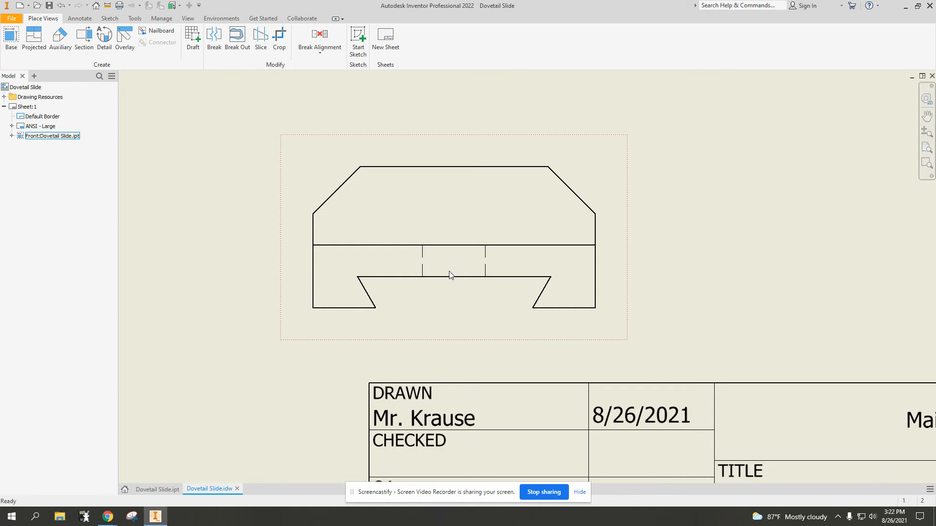
scroll(449, 271, down, 5)
middle_drag(450, 235, 413, 266)
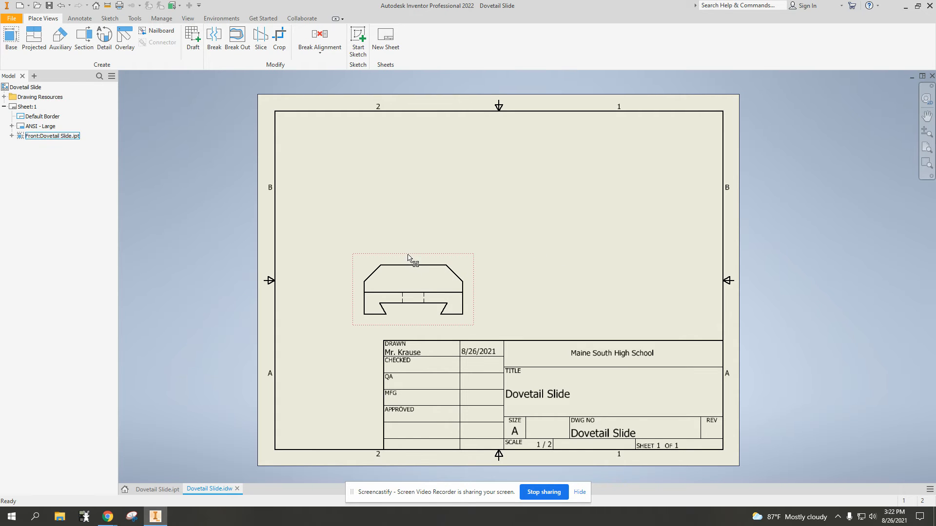
drag(432, 258, 437, 248)
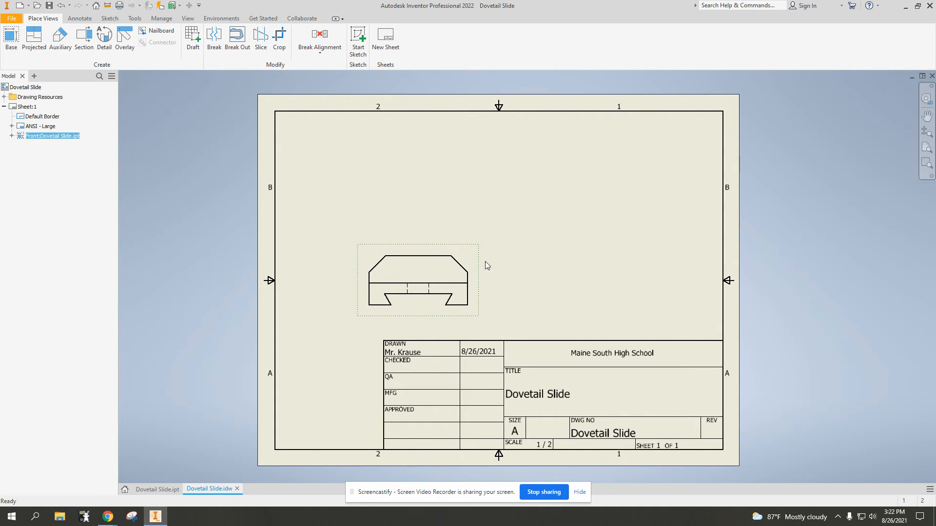
click(424, 201)
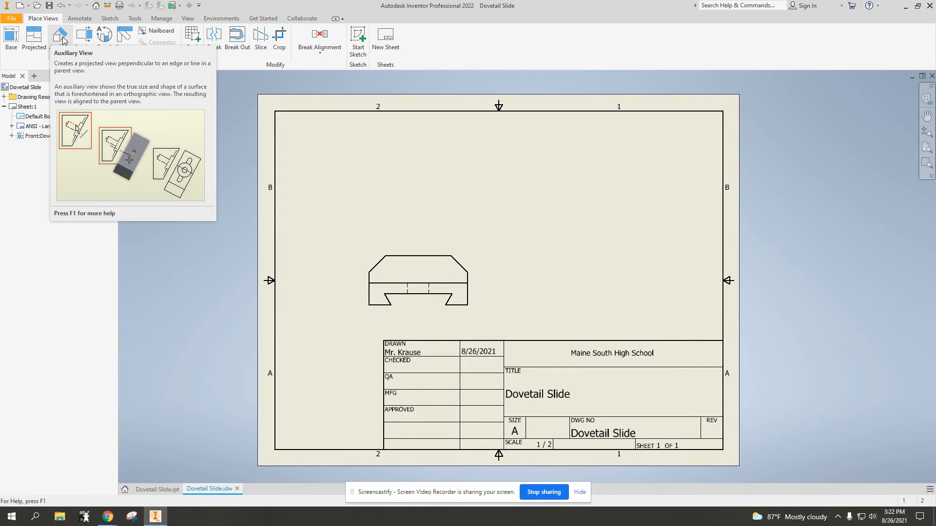
Step: Project a top view, a right view and an upper-right isometric view from the front view, and create them on the sheet
click(34, 40)
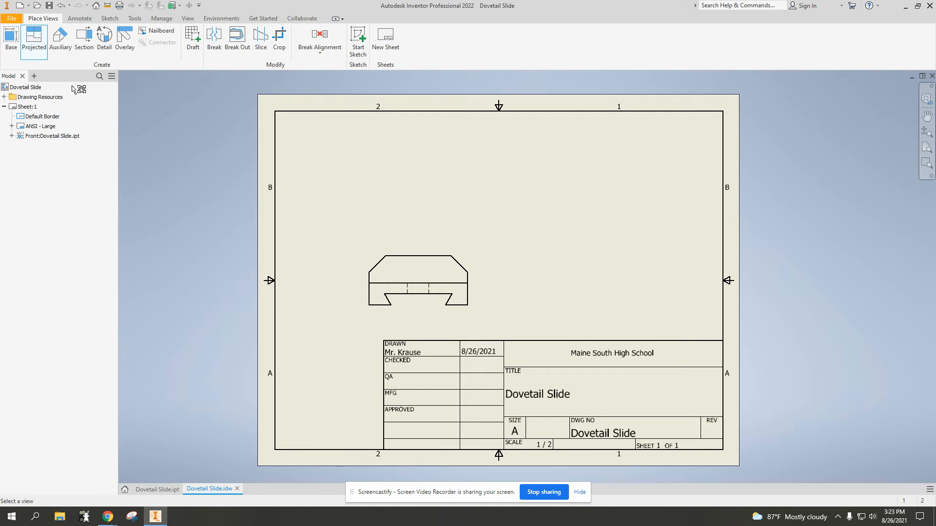
click(415, 255)
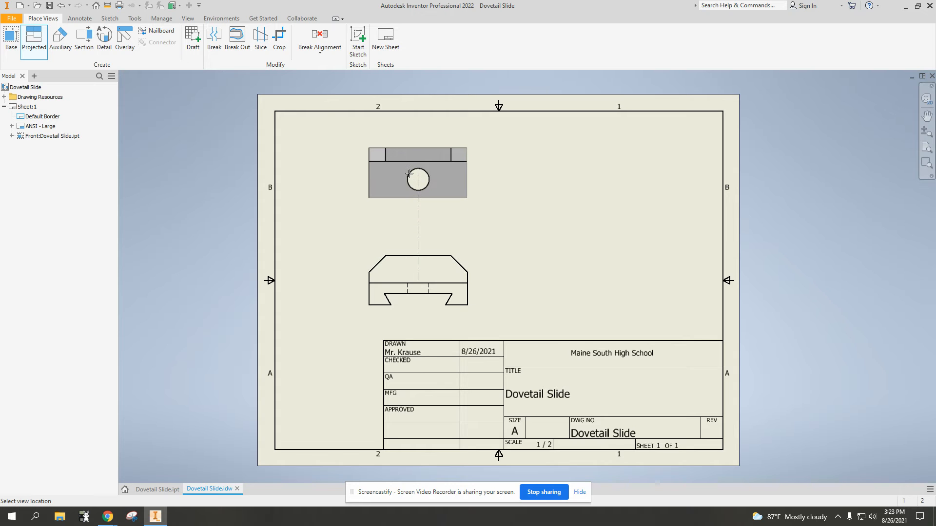
click(409, 174)
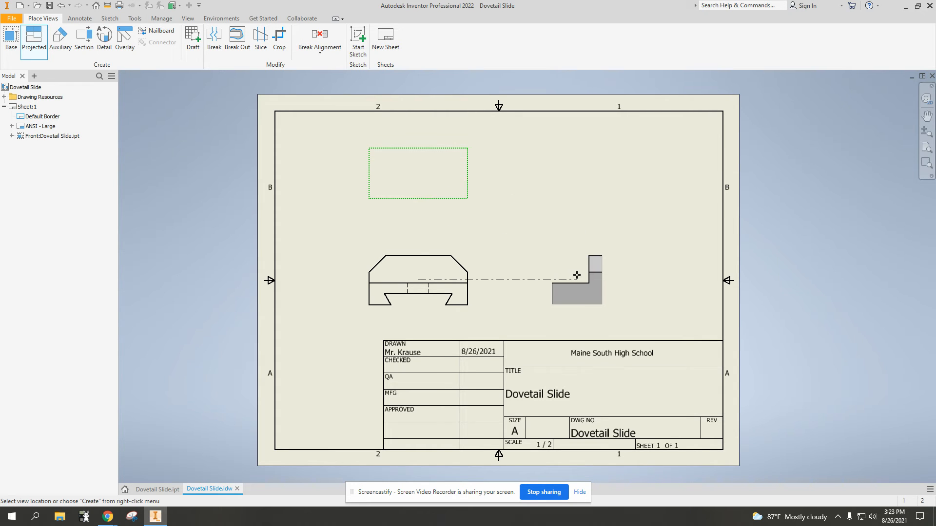
click(577, 276)
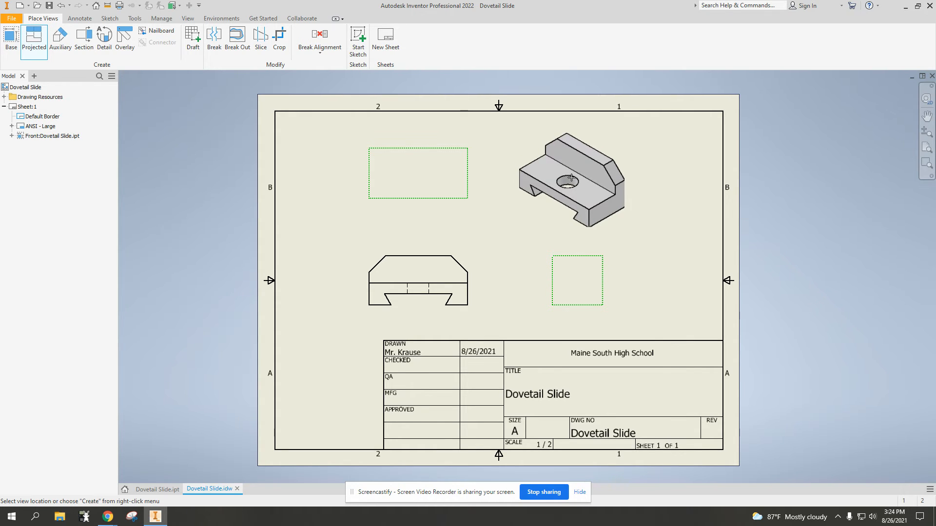
click(571, 178)
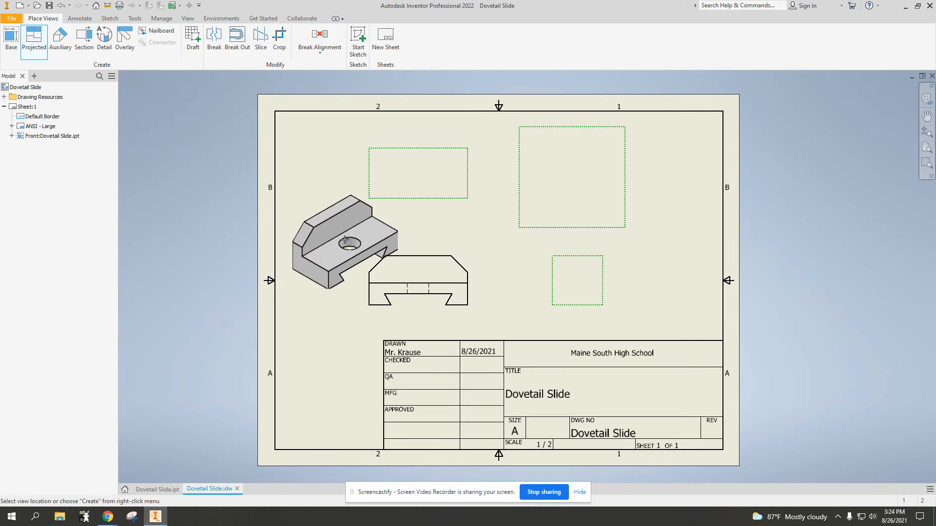
right_click(335, 217)
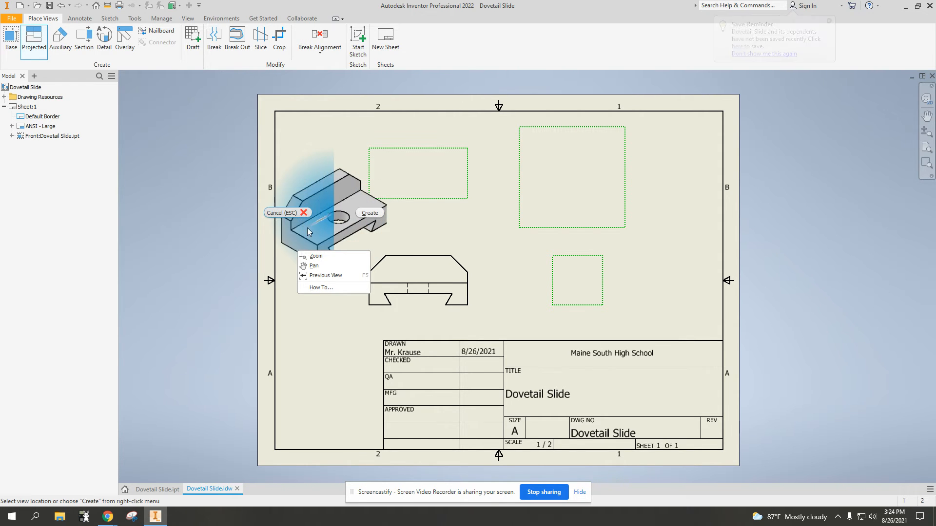
click(368, 213)
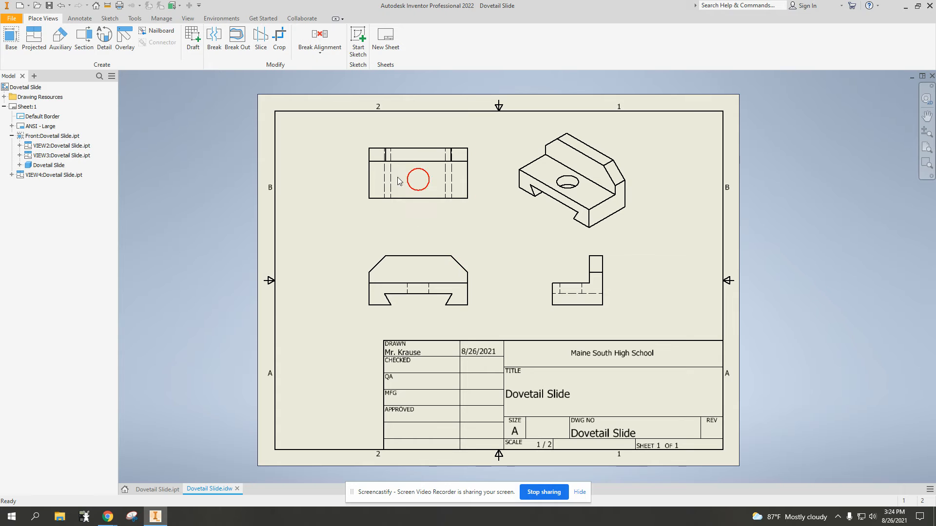
Step: Save the drawing and check the Dovetail Slide part model against the new views
click(49, 5)
click(158, 490)
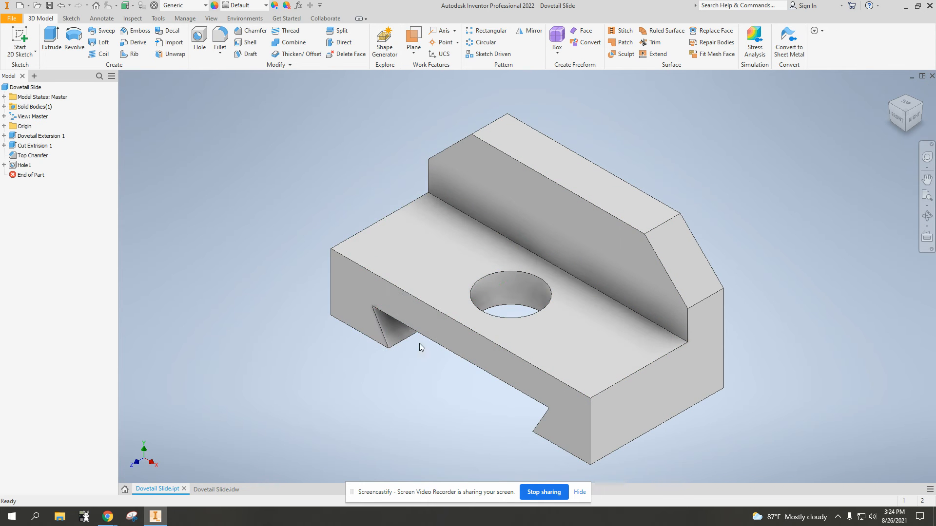
click(202, 491)
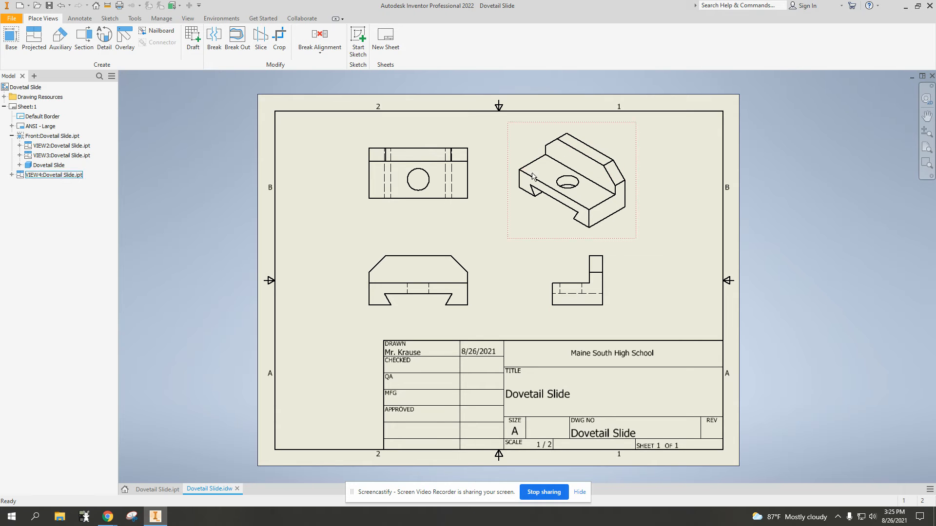
right_click(595, 142)
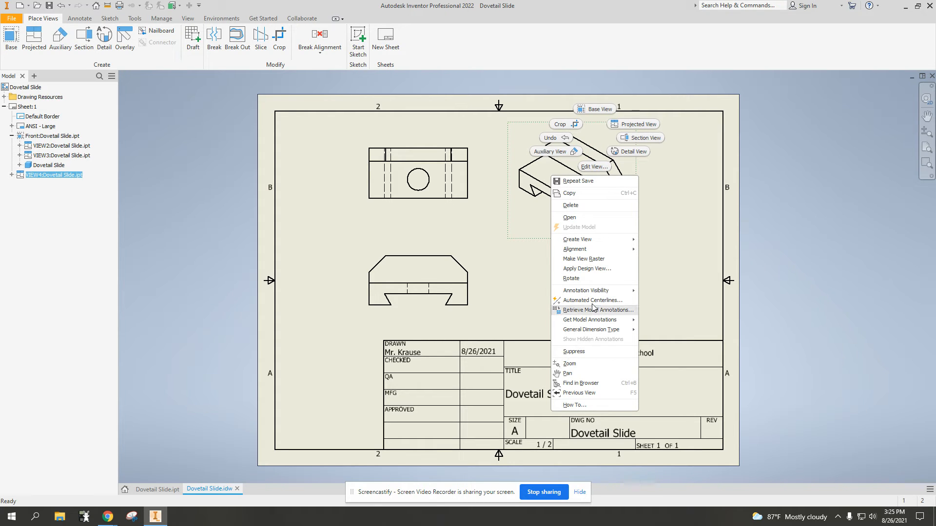
mouse_move(595, 293)
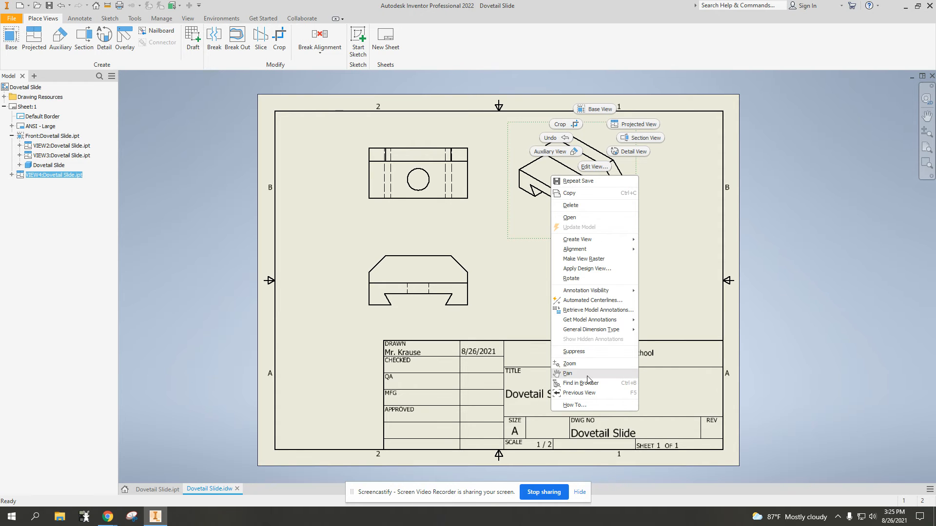
key(Escape)
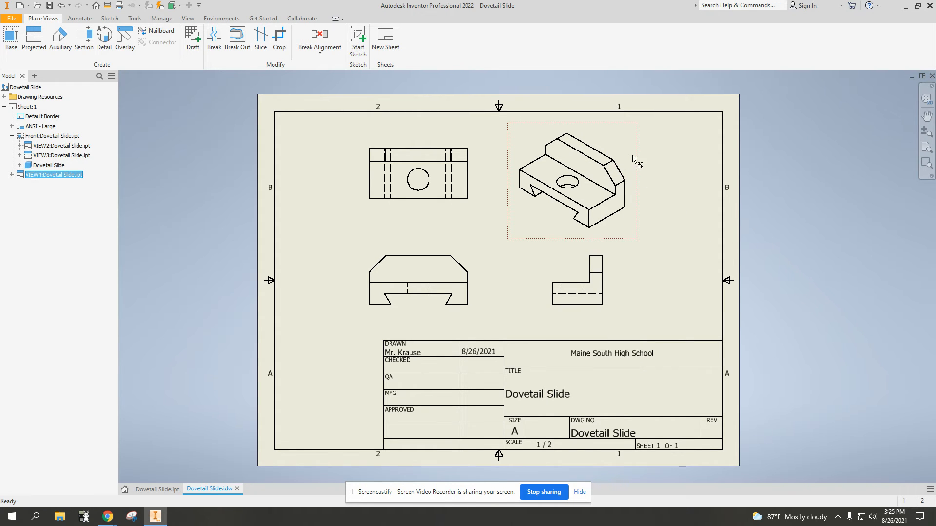
right_click(605, 166)
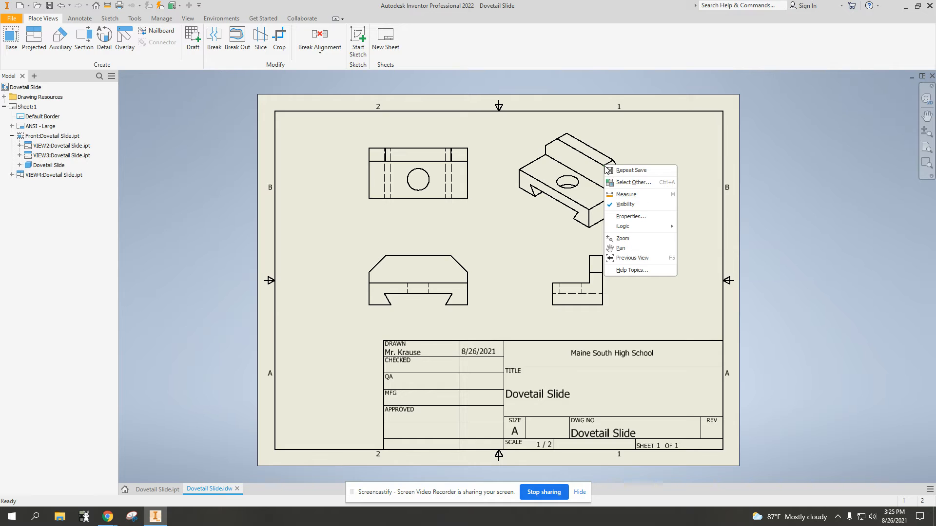
click(632, 220)
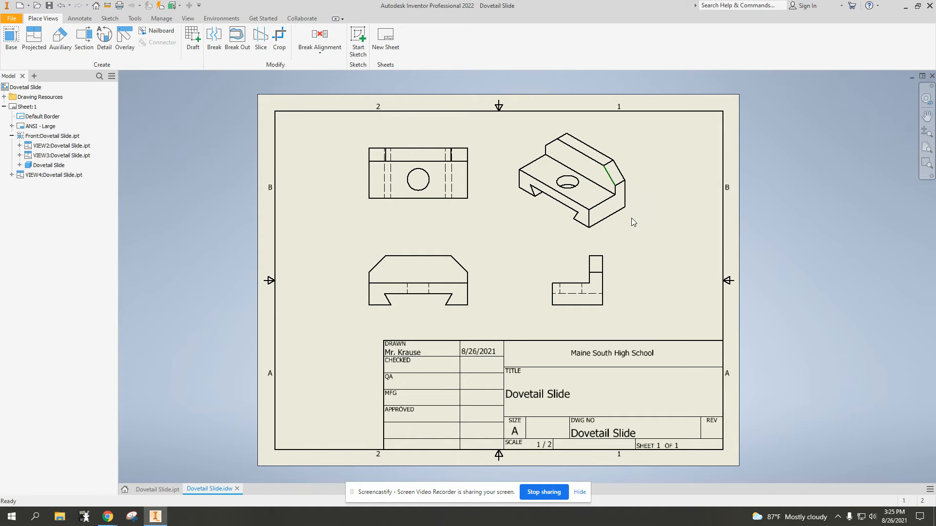
click(264, 168)
Step: Give the isometric view the shaded style and compare it with the part model
click(546, 210)
right_click(545, 208)
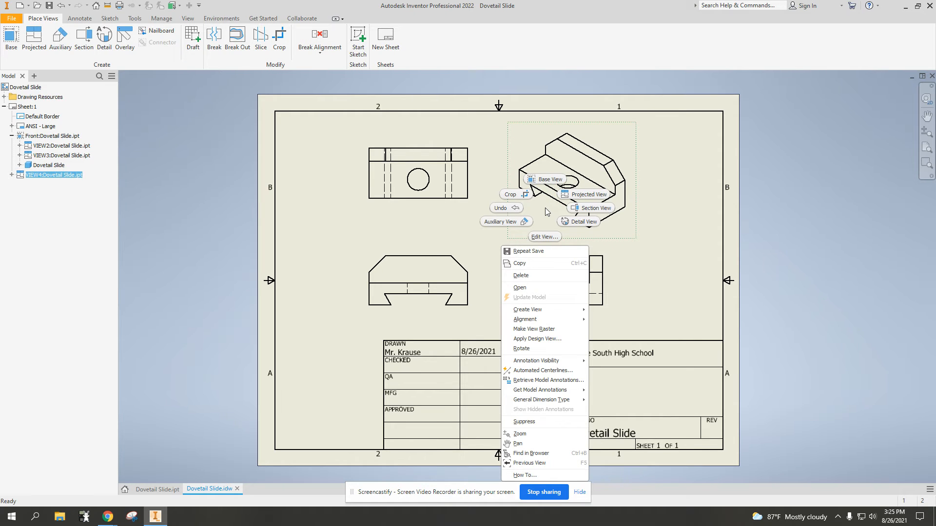
click(547, 238)
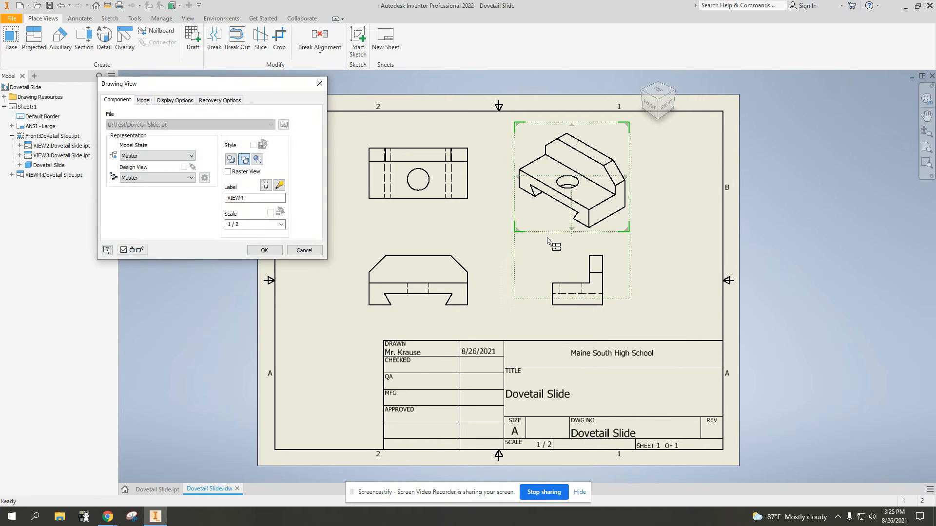
drag(217, 90, 298, 97)
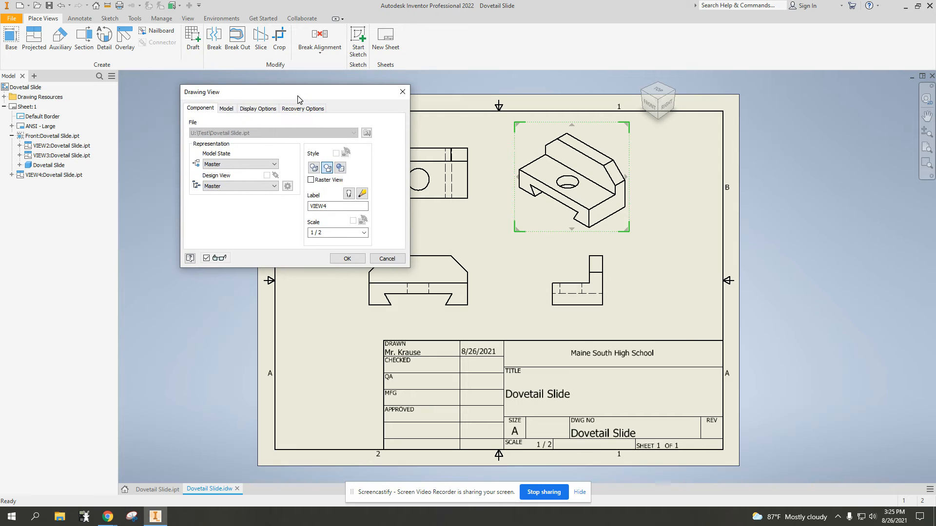
click(341, 169)
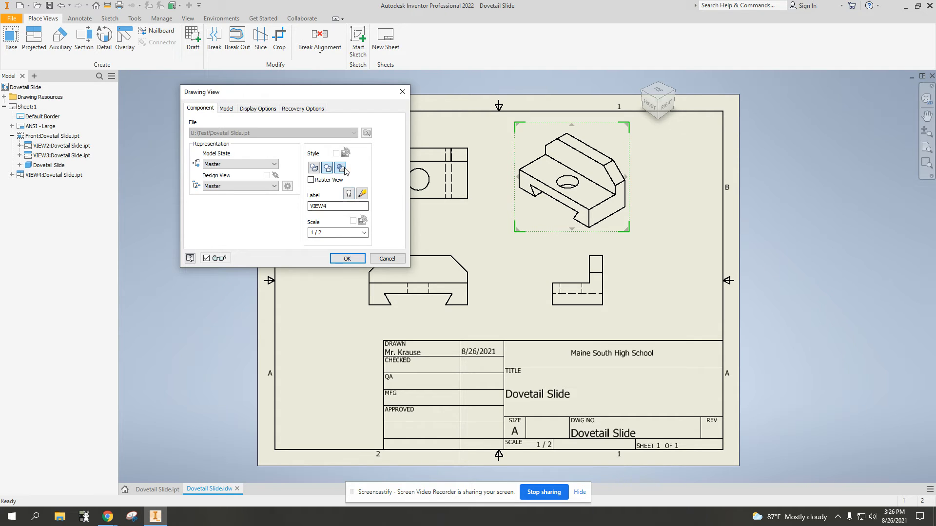
click(352, 259)
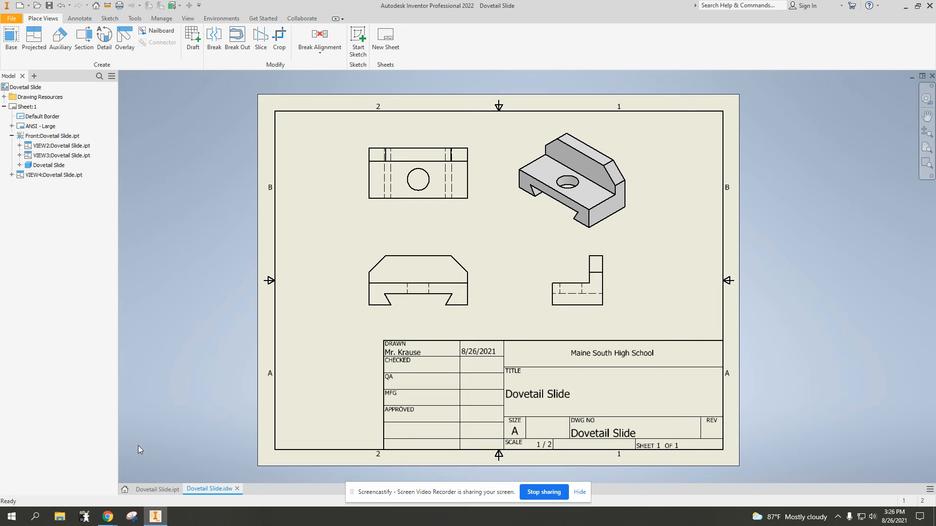
click(152, 489)
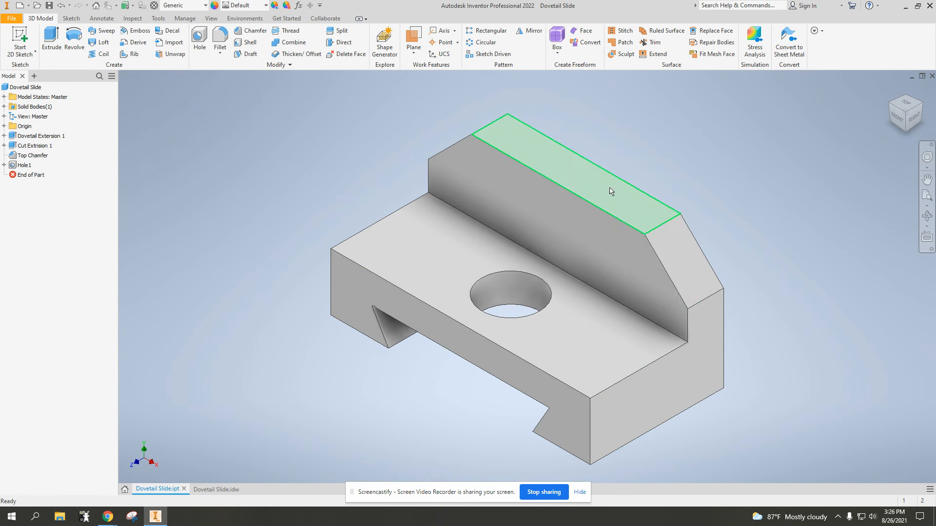
click(213, 491)
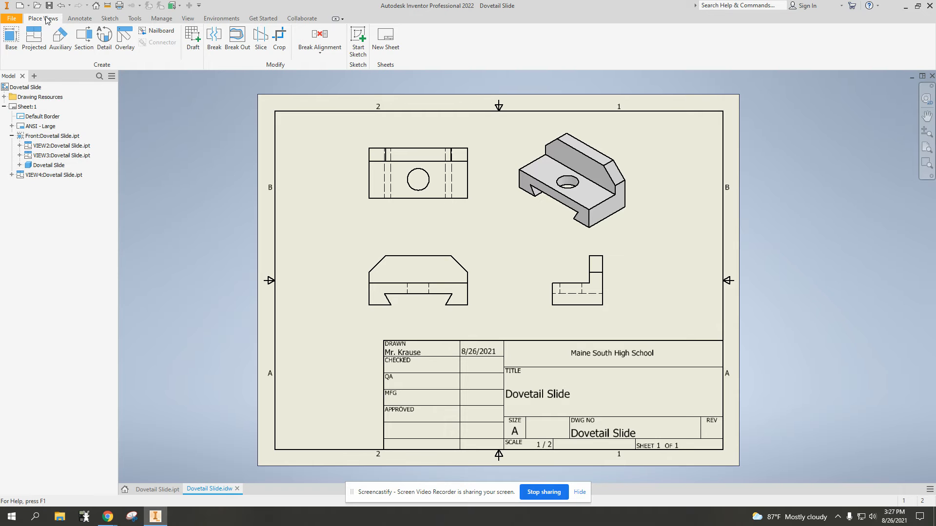
Step: Add an automated center mark to the round hole in the top view
click(78, 21)
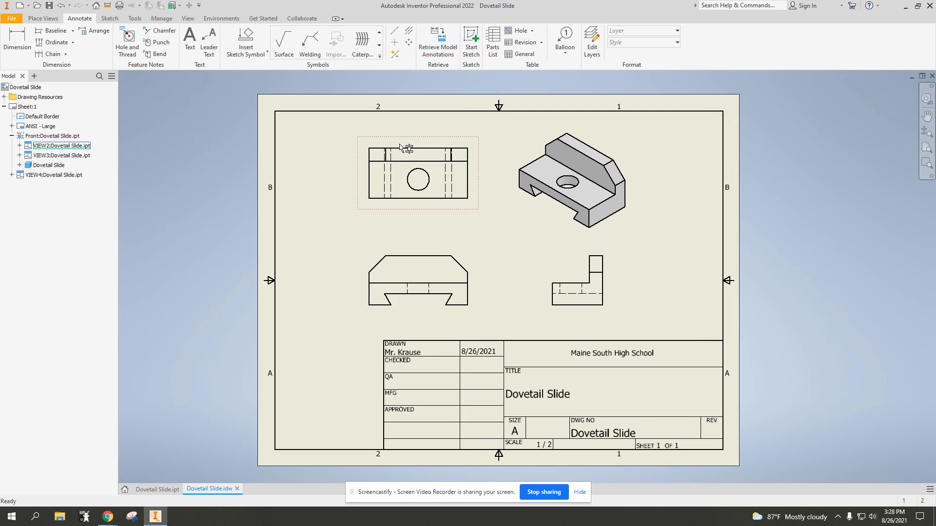
right_click(384, 144)
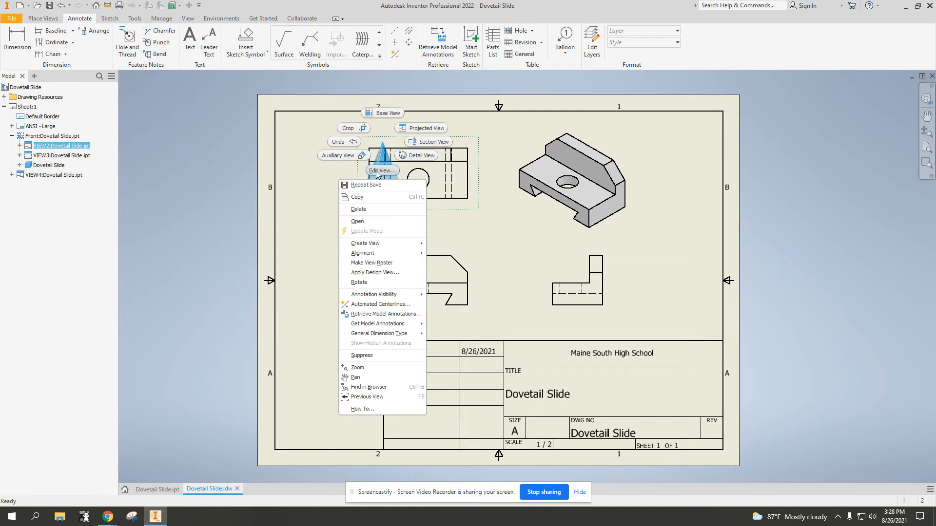
click(375, 304)
drag(199, 85, 267, 124)
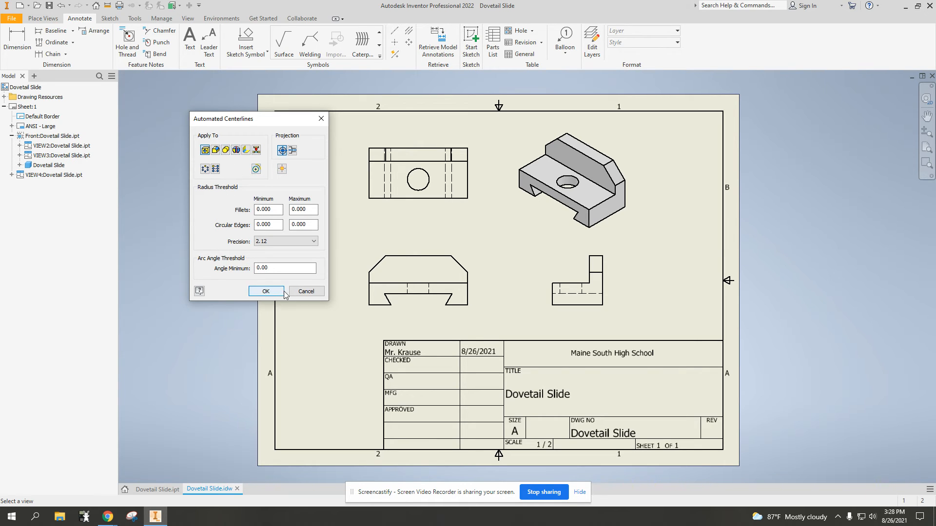
click(215, 169)
click(257, 170)
click(267, 291)
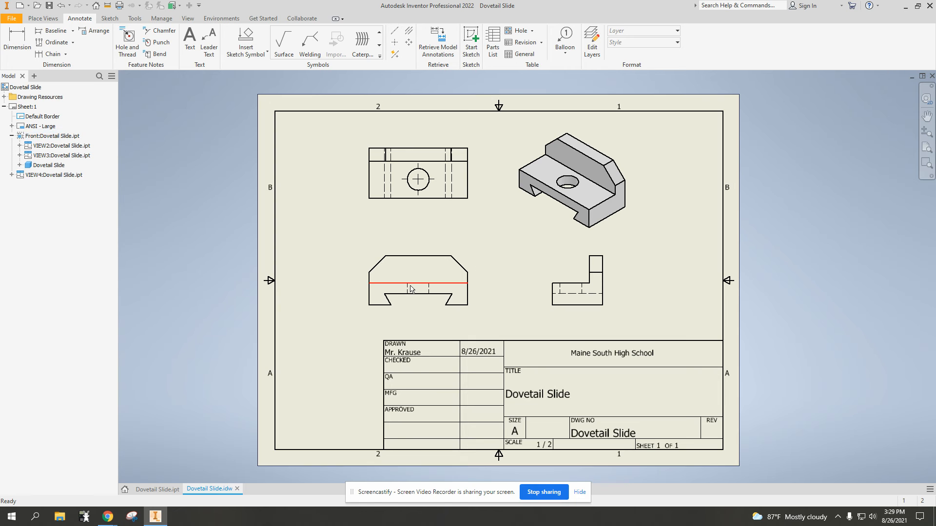
Step: Apply automated centerlines to the hidden hole in the front view
right_click(369, 254)
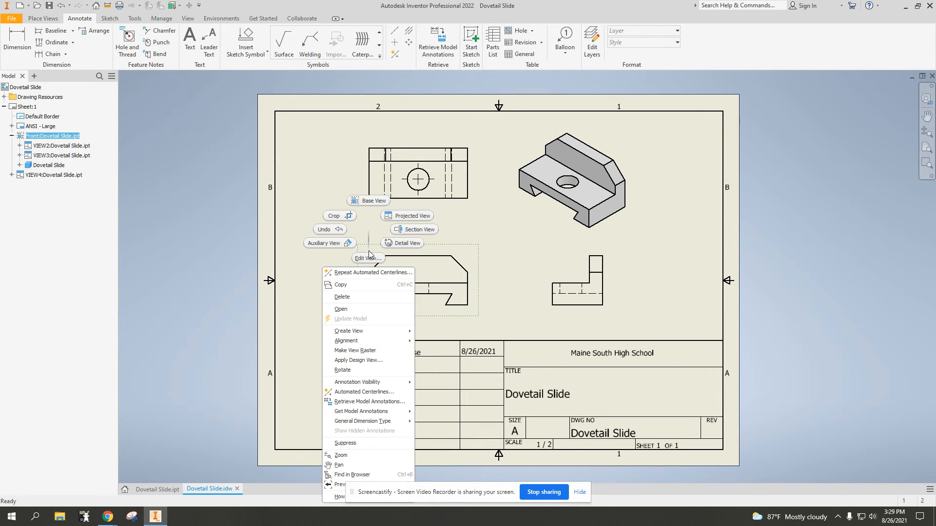
click(363, 392)
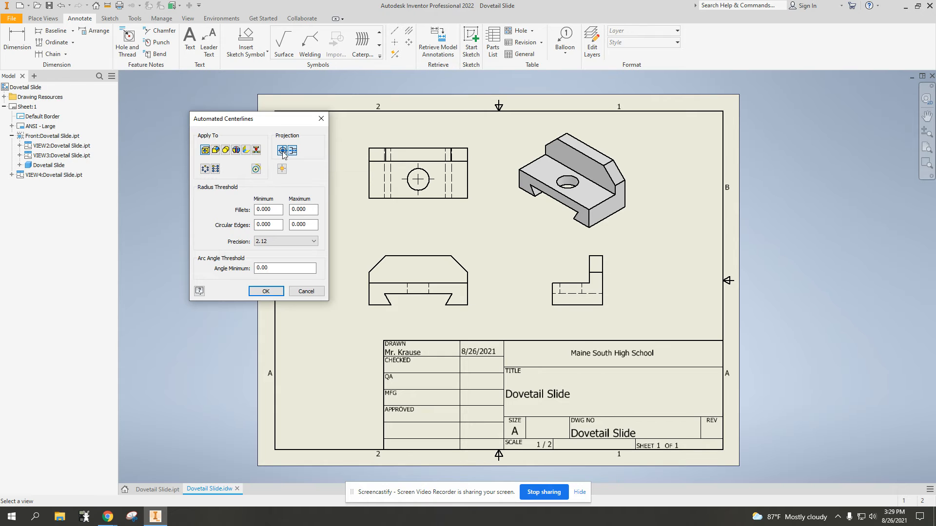
click(265, 291)
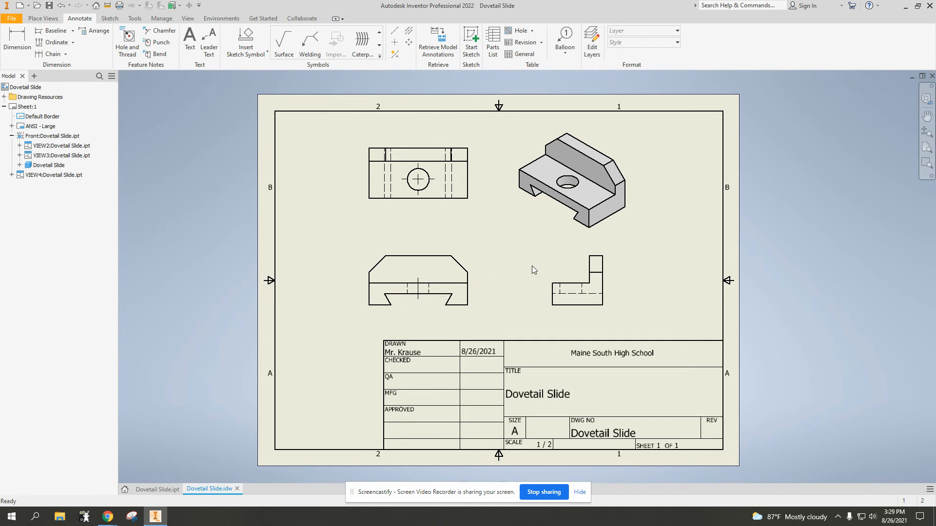
Step: Try to apply automated centerlines to the hidden hole in the right view
right_click(553, 262)
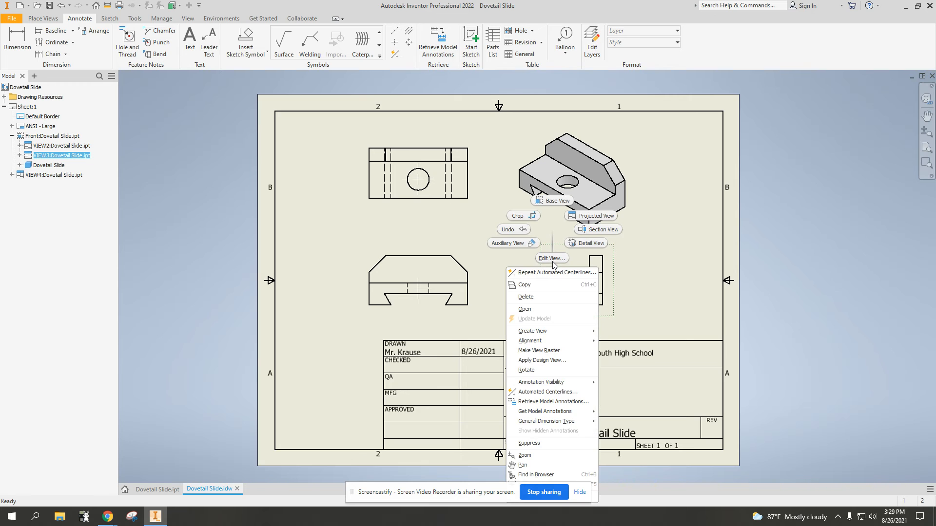
click(538, 393)
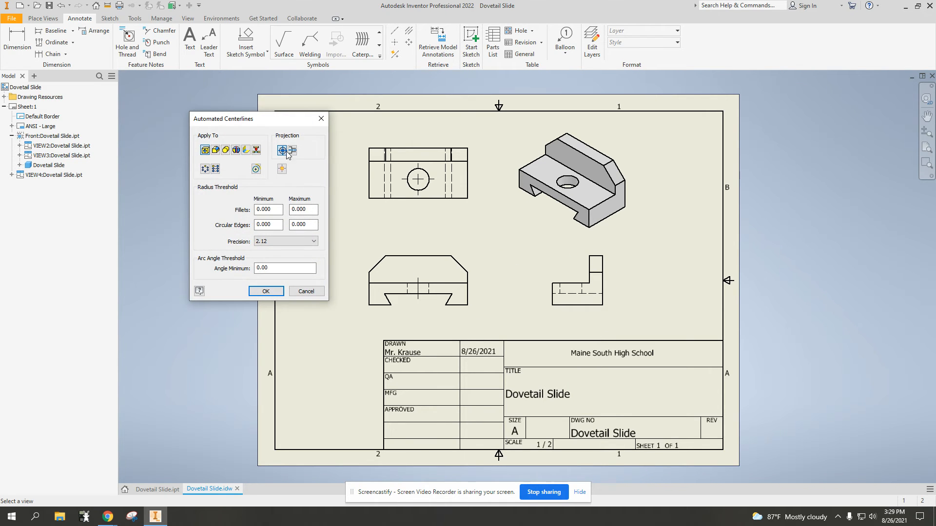
click(273, 292)
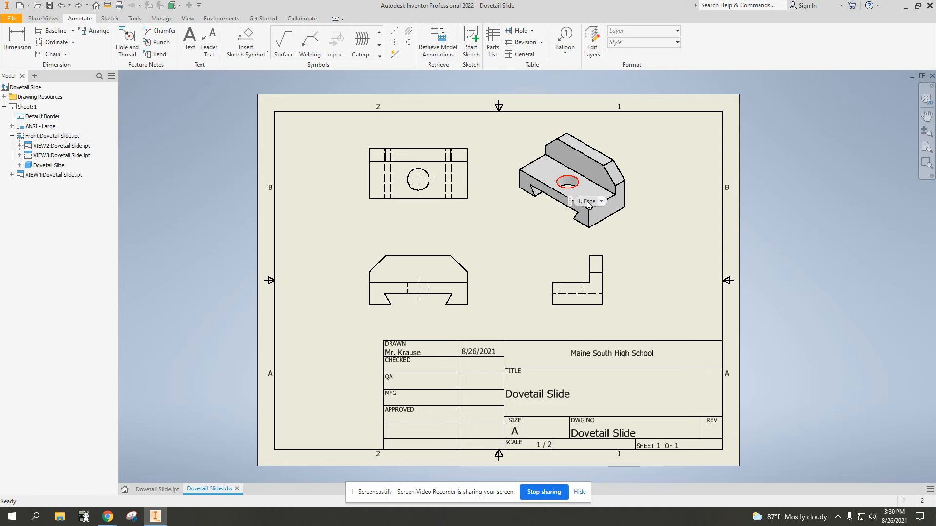
click(415, 291)
click(485, 294)
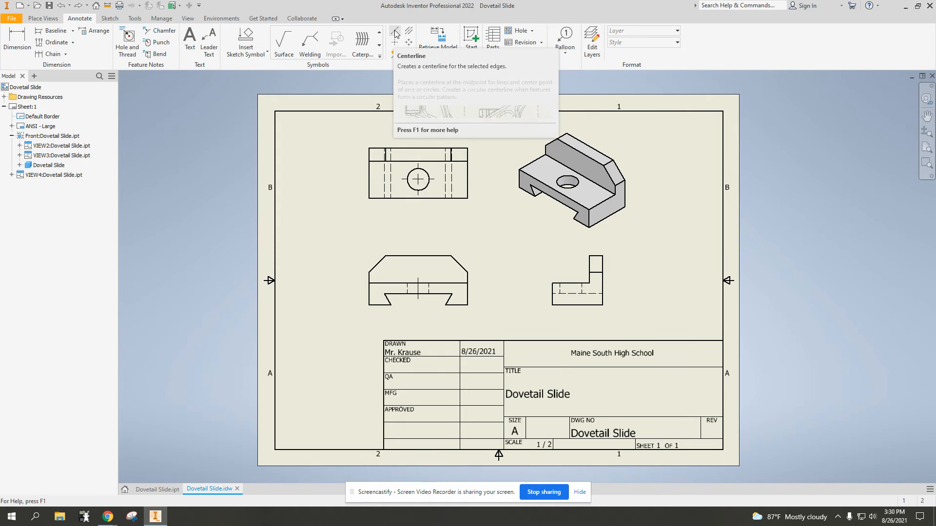
click(395, 34)
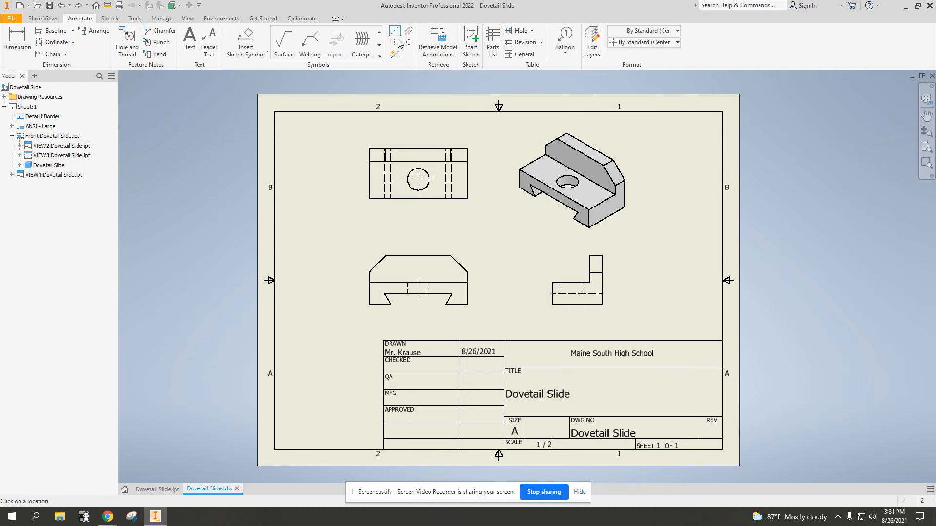
click(571, 283)
scroll(570, 298, down, 1)
scroll(570, 298, up, 4)
scroll(573, 303, up, 4)
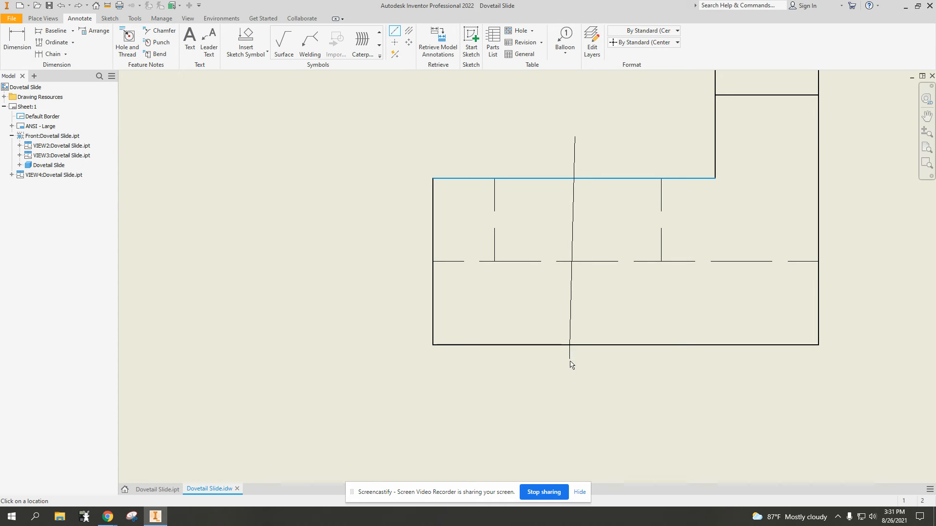
scroll(576, 414, up, 2)
scroll(576, 400, down, 6)
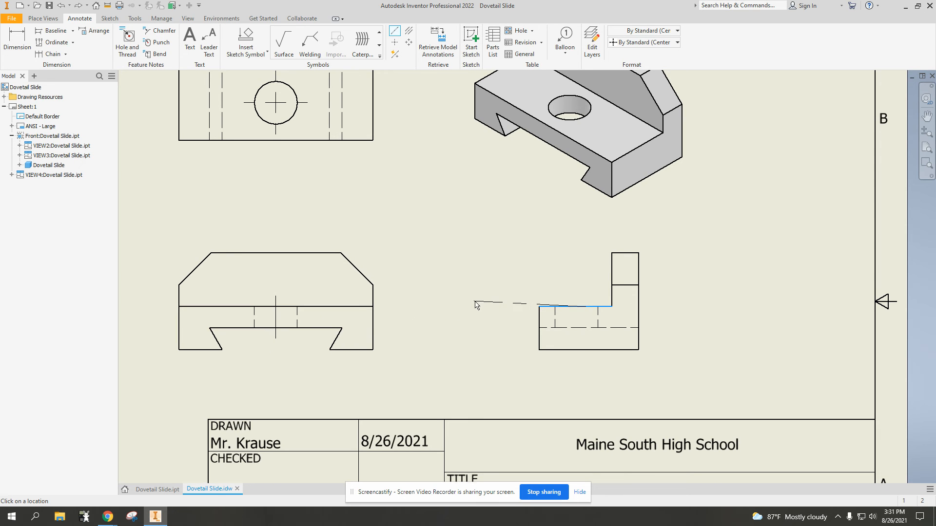
key(Escape)
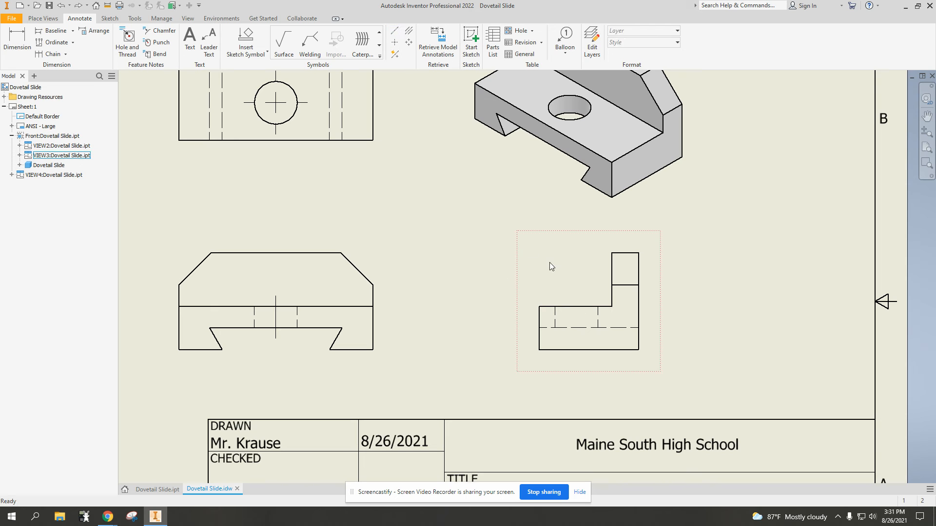
Step: Add a centerline bisector between the two hidden hole edges in the right view and save the drawing
click(408, 32)
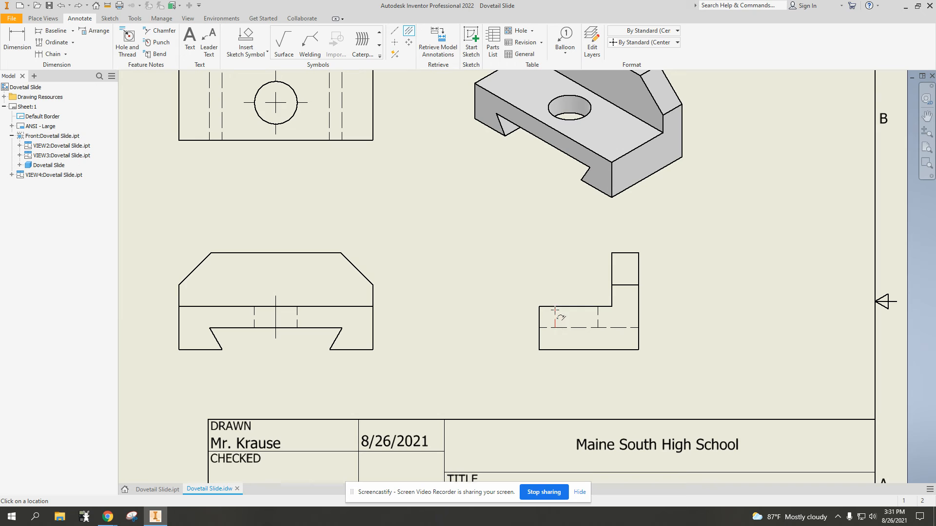
click(555, 318)
click(598, 319)
key(Escape)
scroll(497, 277, down, 5)
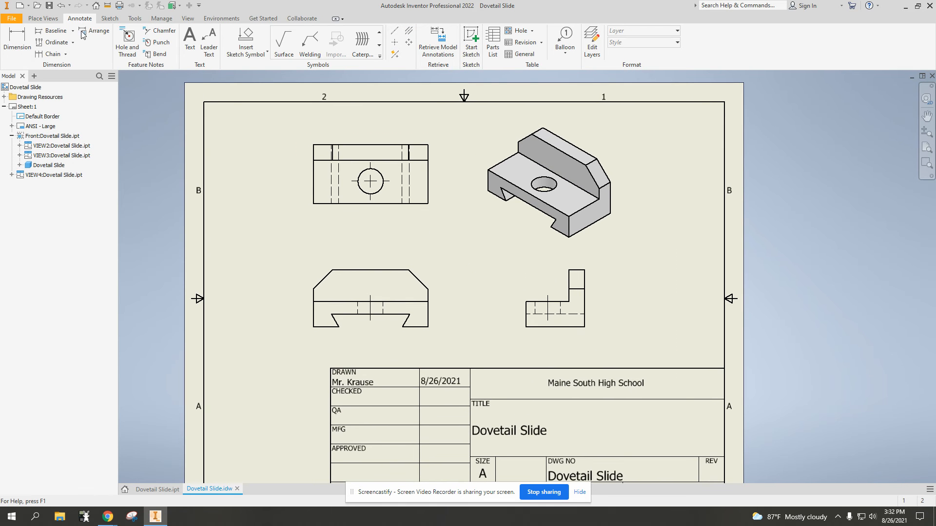
click(49, 6)
Step: Retrieve the model's sketch and feature dimensions into the top view
right_click(325, 213)
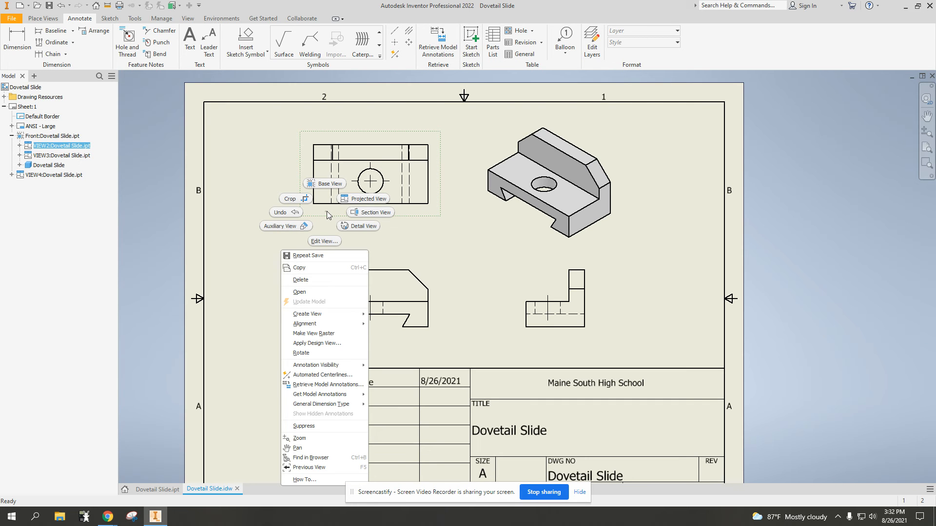
click(316, 385)
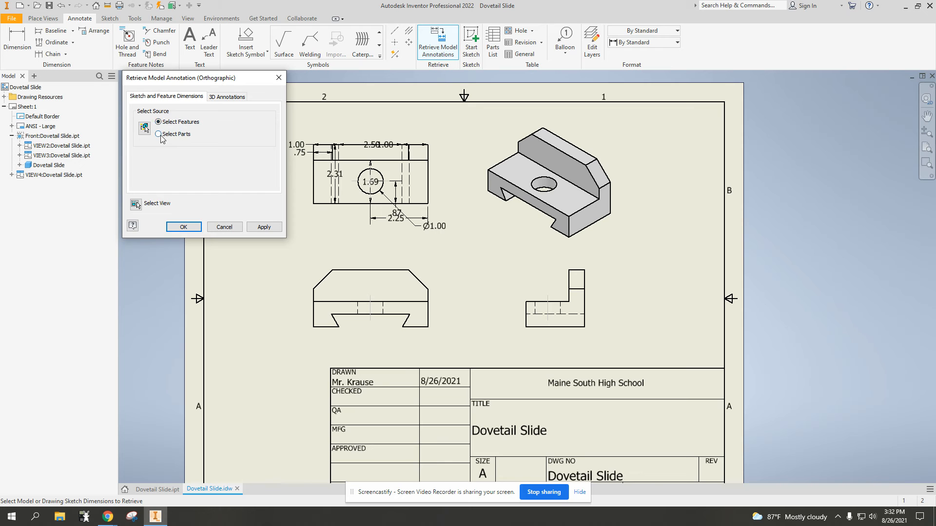
click(183, 227)
Step: Reposition the hole's diameter dimension below and beside the top view's hole, and move the .87 dimension outside the part's right edge
scroll(378, 234, down, 3)
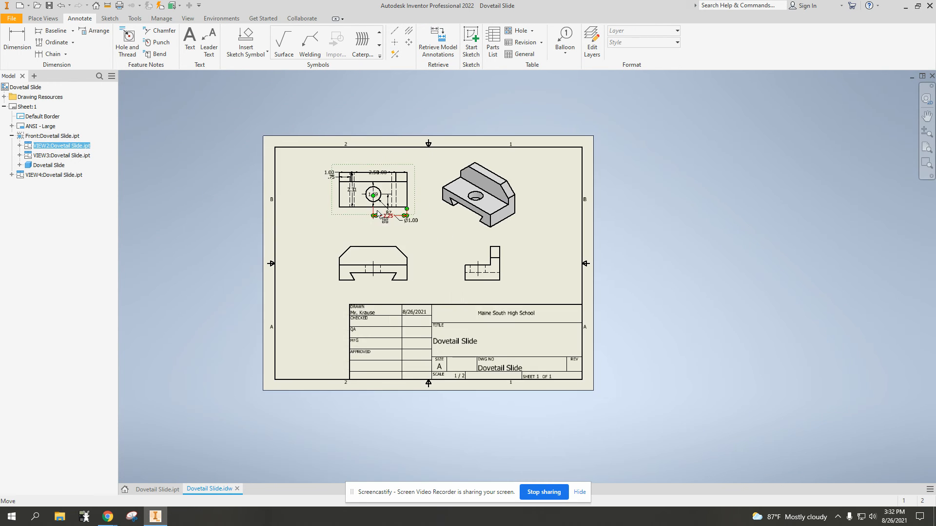
scroll(380, 234, up, 5)
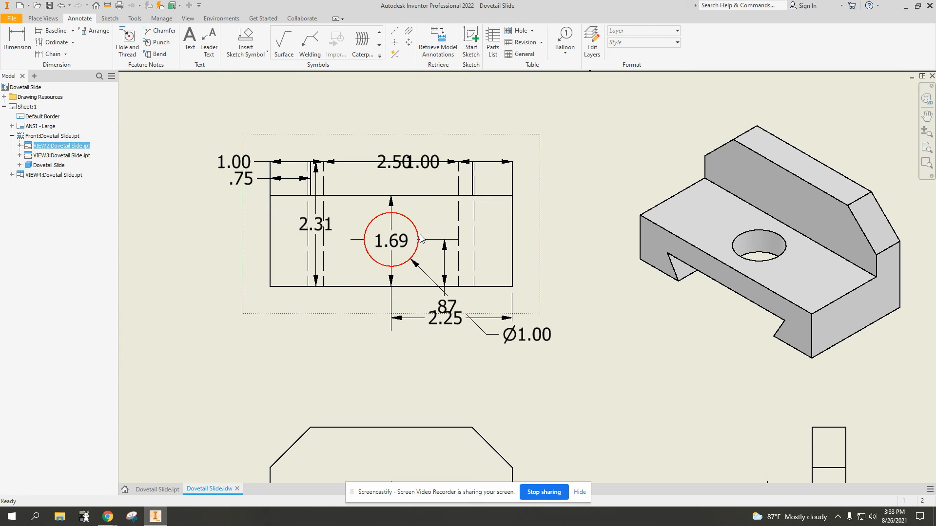
drag(486, 335, 361, 318)
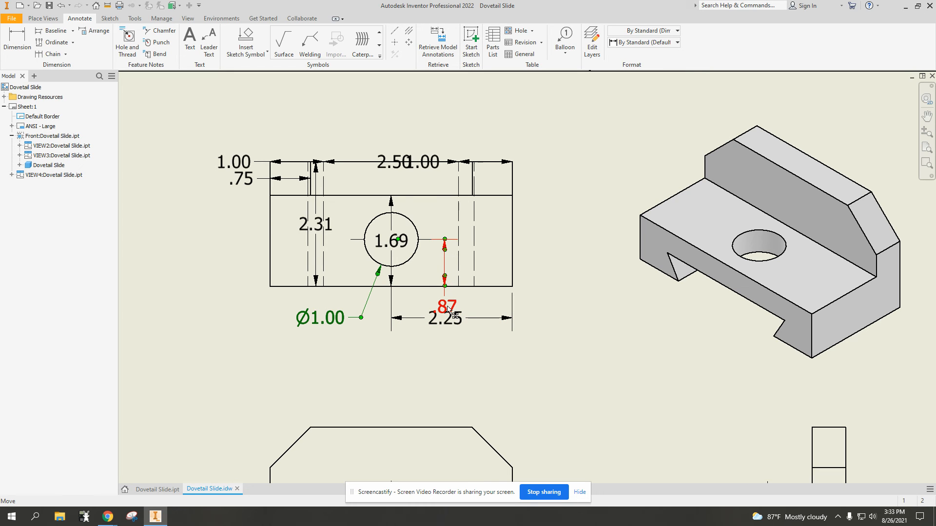
mouse_move(445, 264)
mouse_down()
mouse_move(570, 264)
mouse_move(538, 266)
mouse_up()
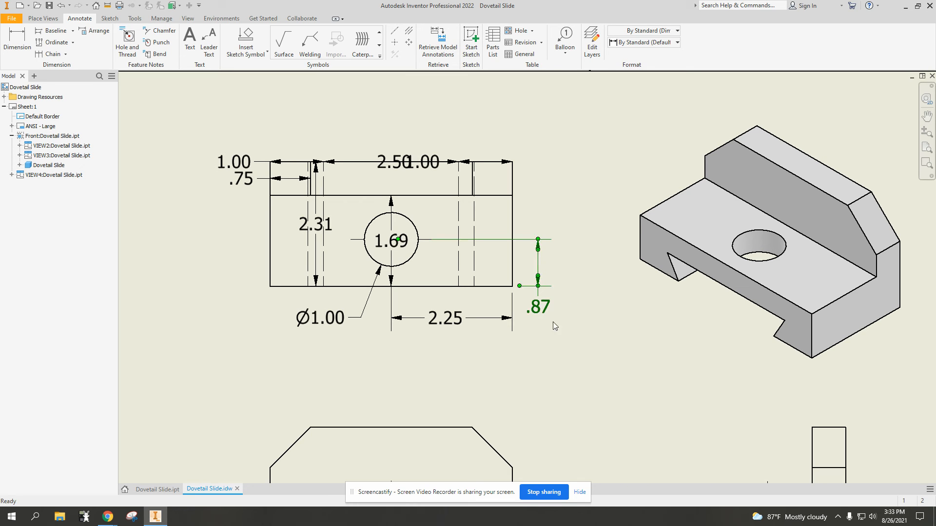
mouse_move(484, 318)
mouse_down()
mouse_move(483, 288)
mouse_move(483, 334)
mouse_move(485, 287)
mouse_move(484, 323)
mouse_up()
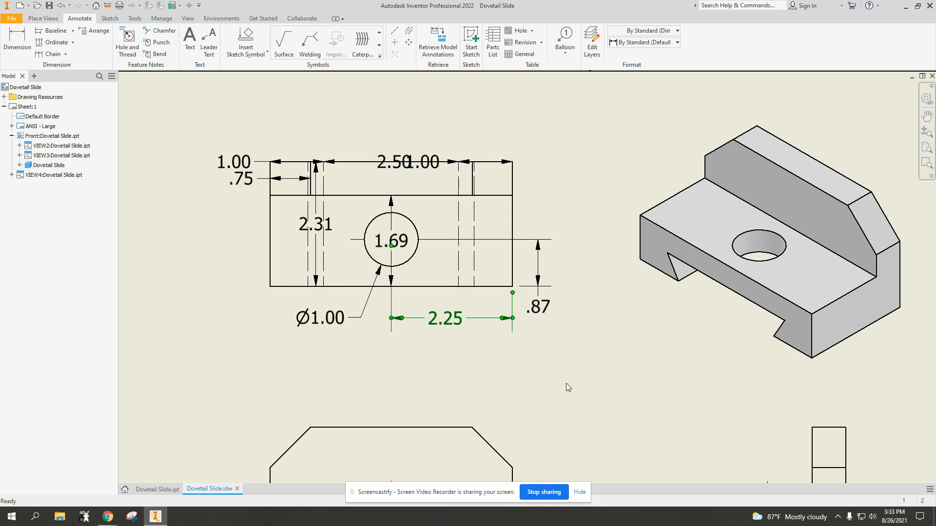
click(586, 379)
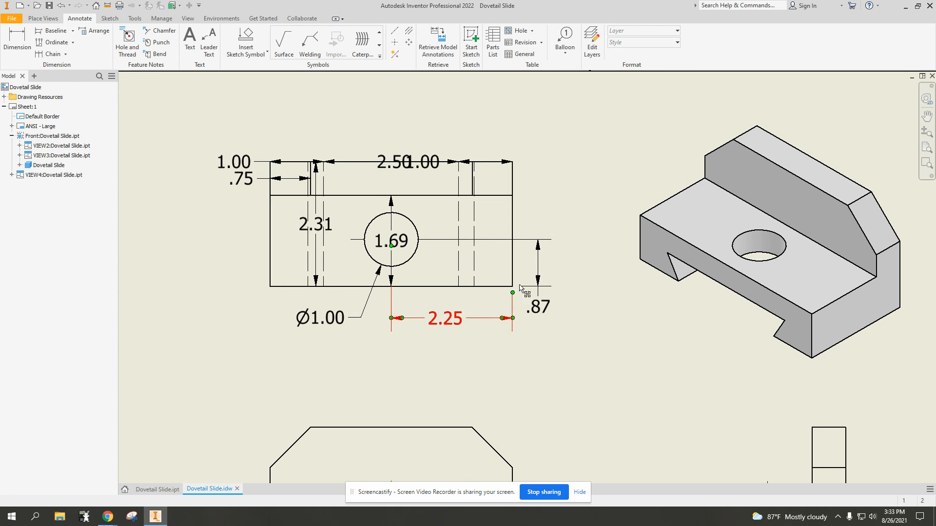
Step: Move the .75 dimension above the top view and the overlapping left 1.00 dimension below it
drag(270, 179, 306, 130)
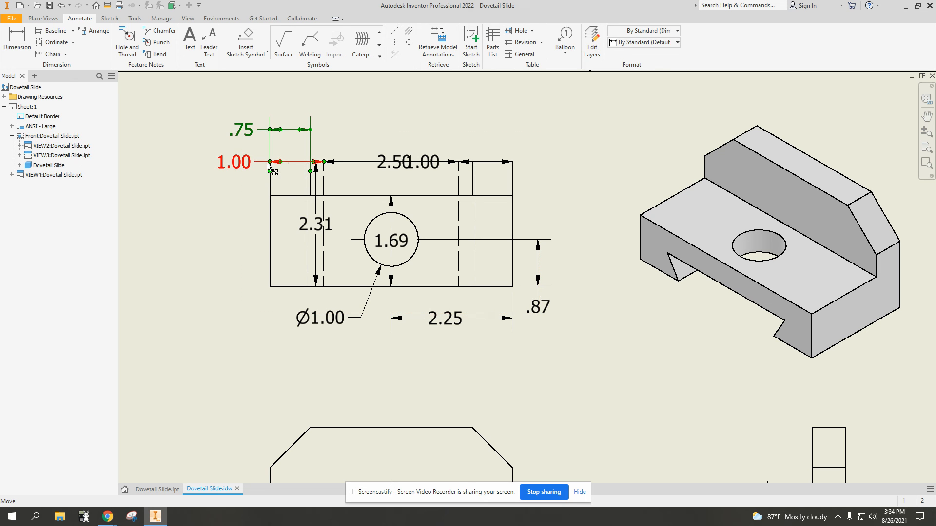
drag(292, 168, 292, 366)
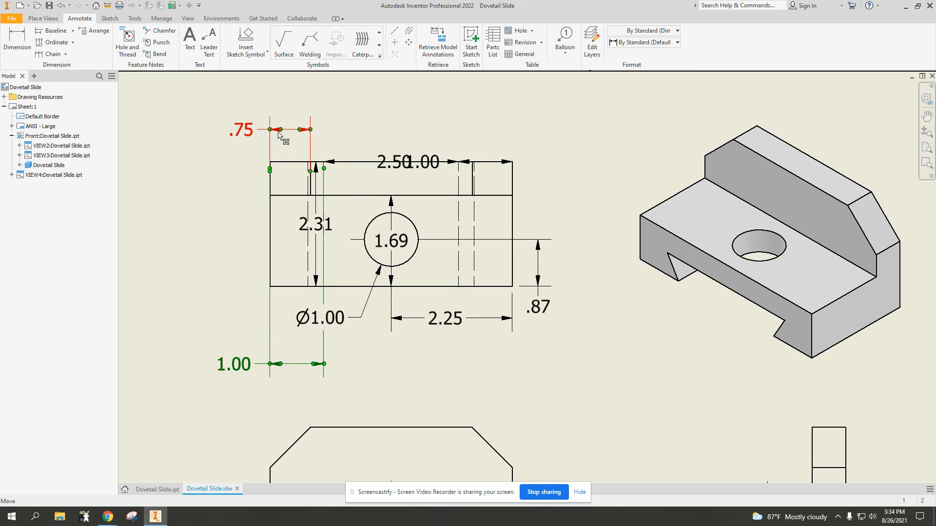
scroll(275, 220, up, 3)
scroll(275, 225, down, 5)
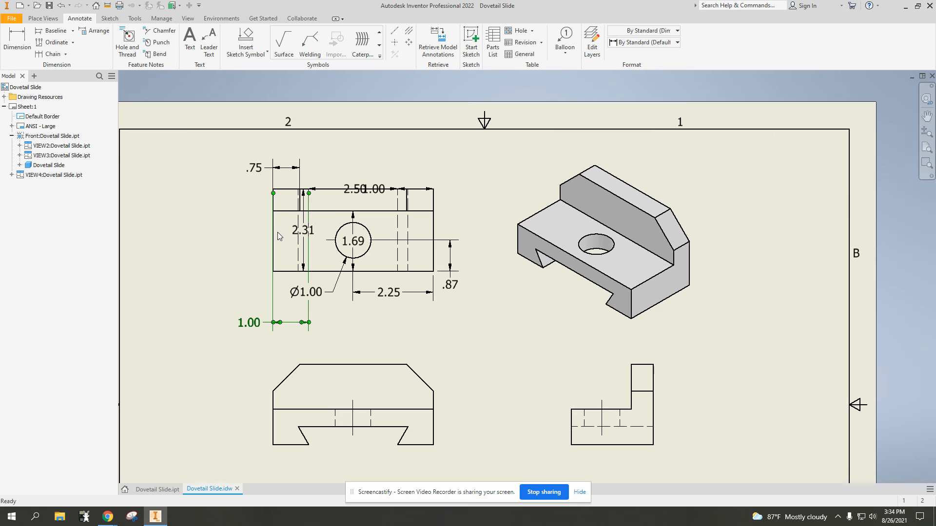
Step: Delete the .75 dimension from the top view
click(281, 168)
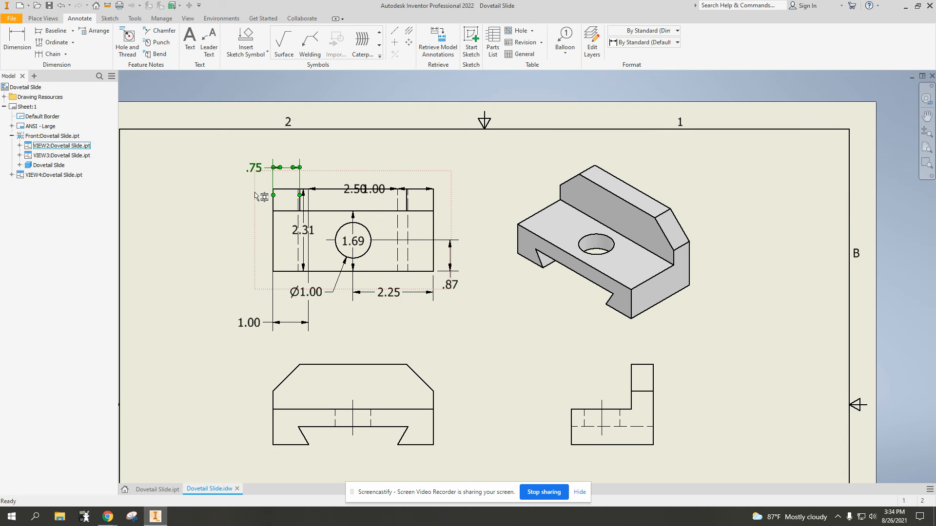
key(Delete)
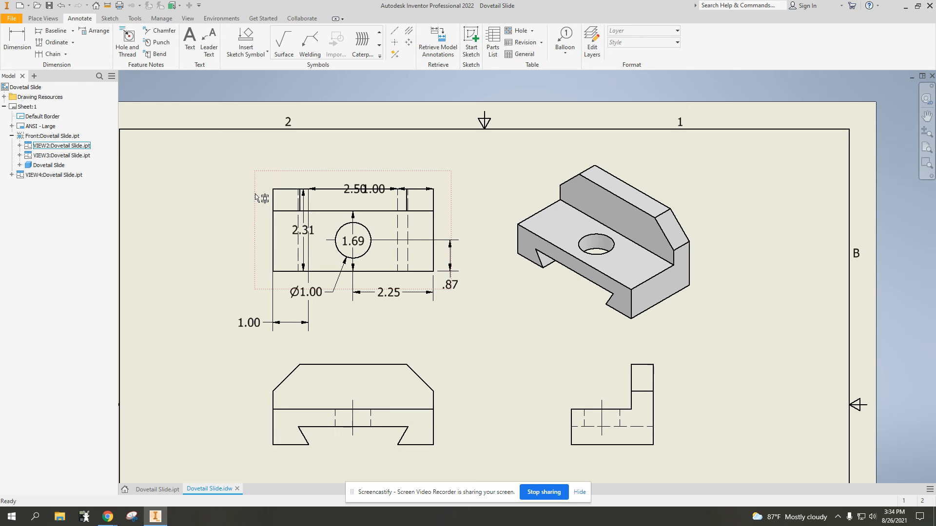
key(ctrl+z)
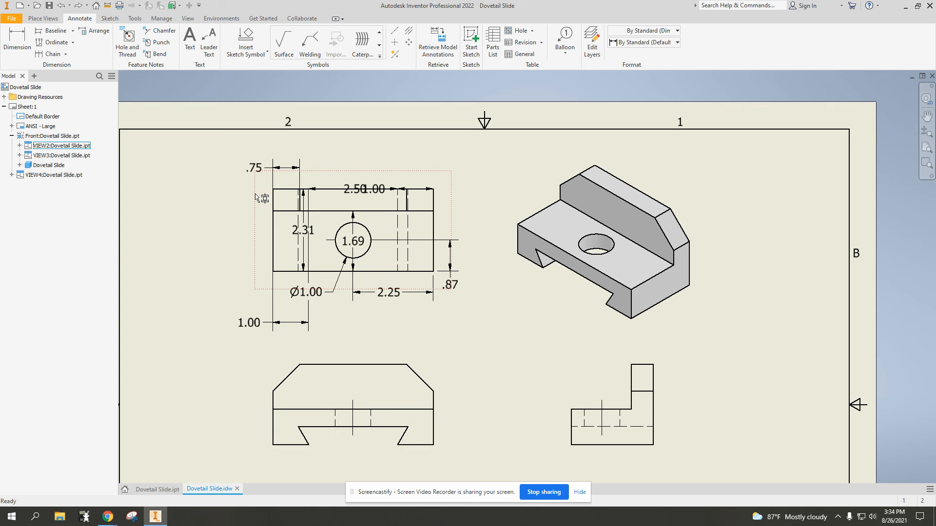
right_click(286, 170)
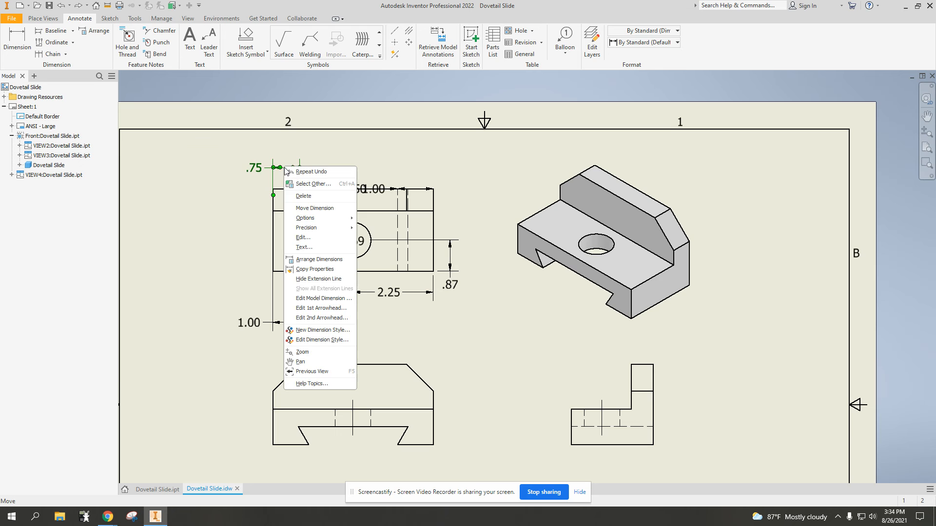
click(302, 196)
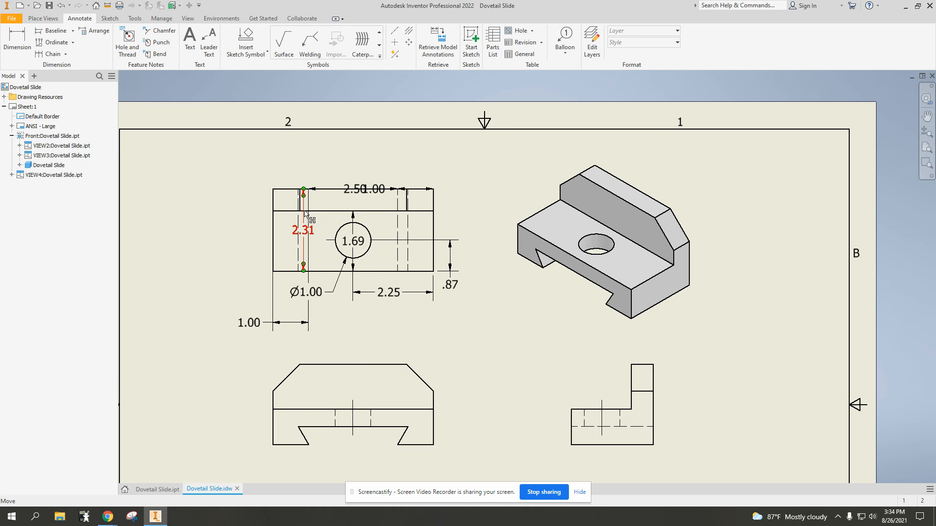
click(309, 145)
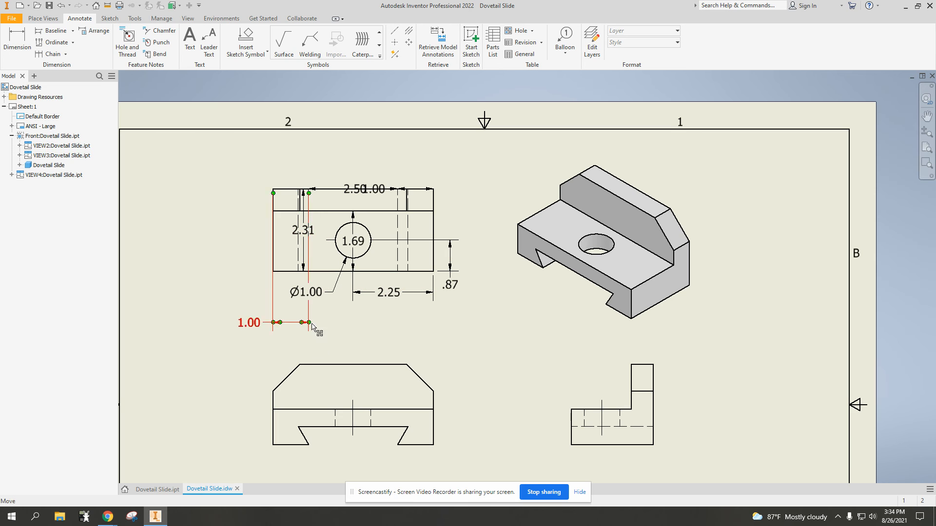
click(274, 213)
key(Escape)
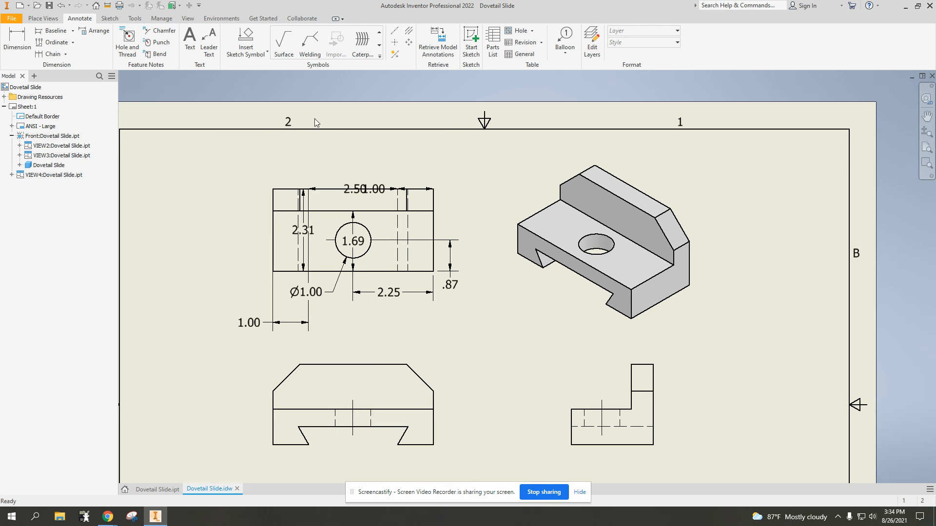
Step: Dimension the angle between the top edge and the right chamfer in the front view, keeping the default text
click(17, 41)
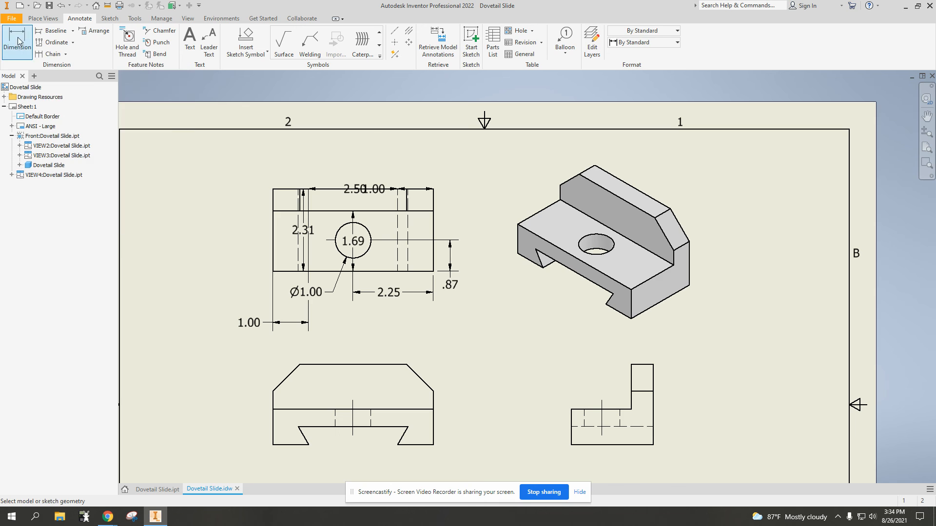
click(394, 365)
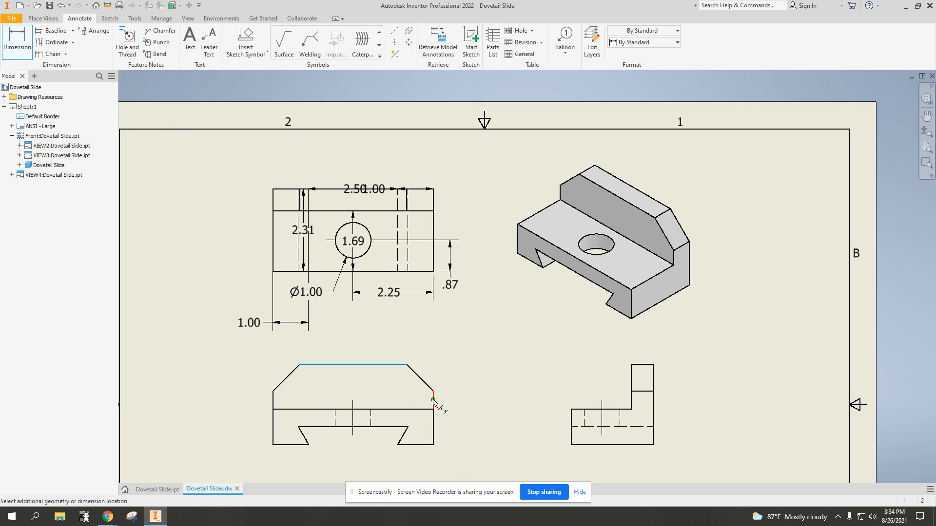
click(427, 384)
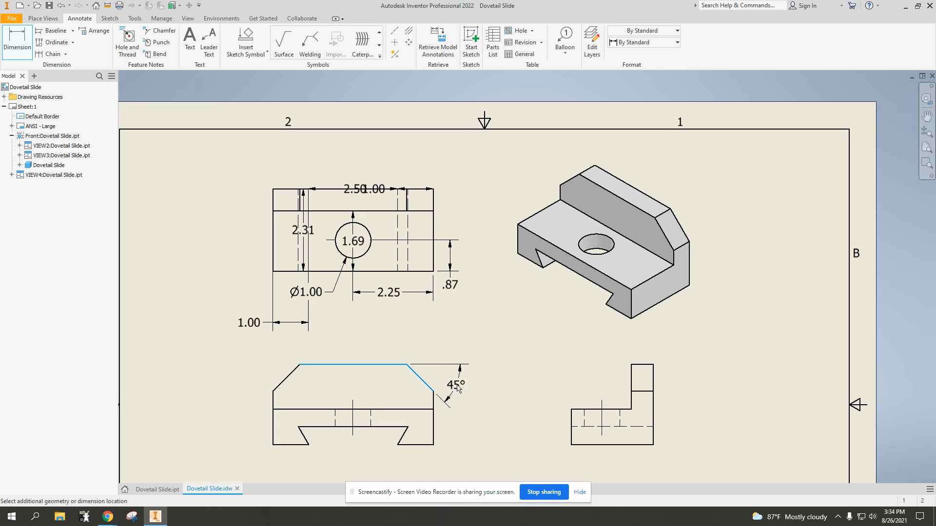
click(459, 389)
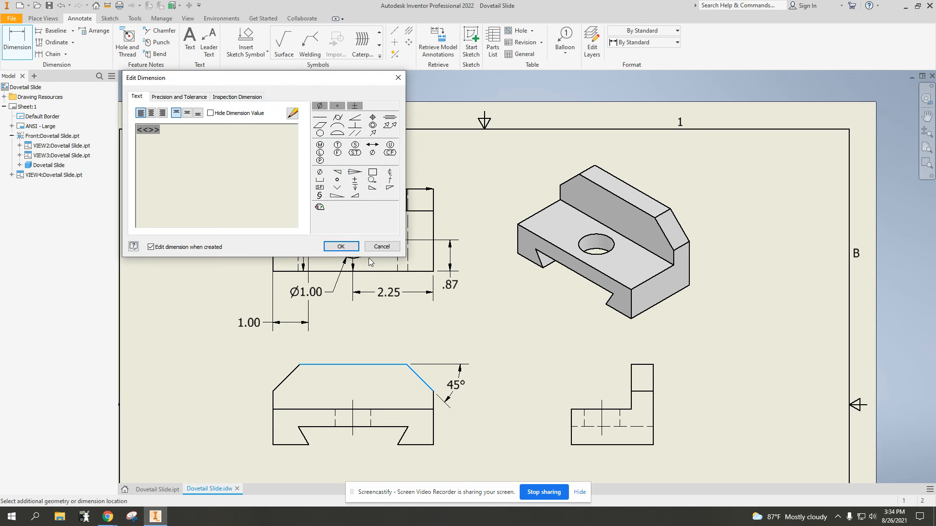
click(337, 245)
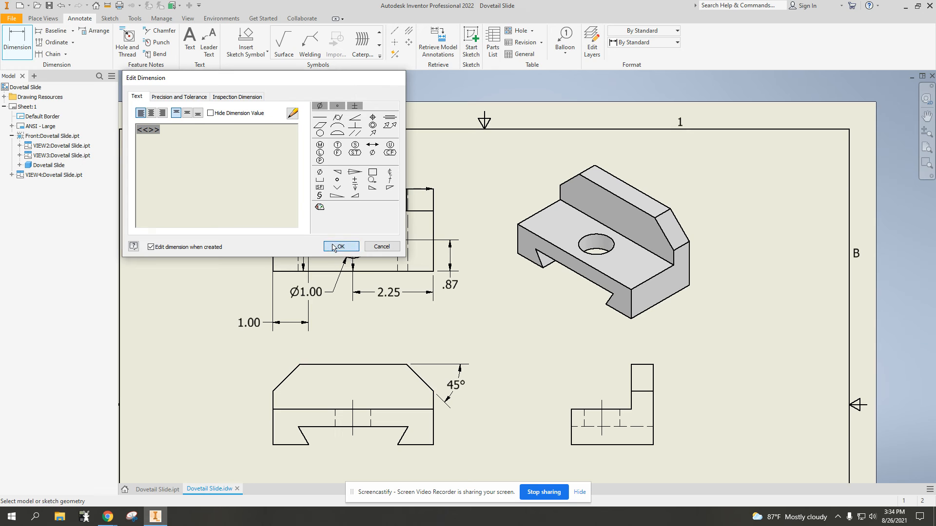
Step: Dimension the horizontal width of the right chamfer, placing it above the front view
click(434, 401)
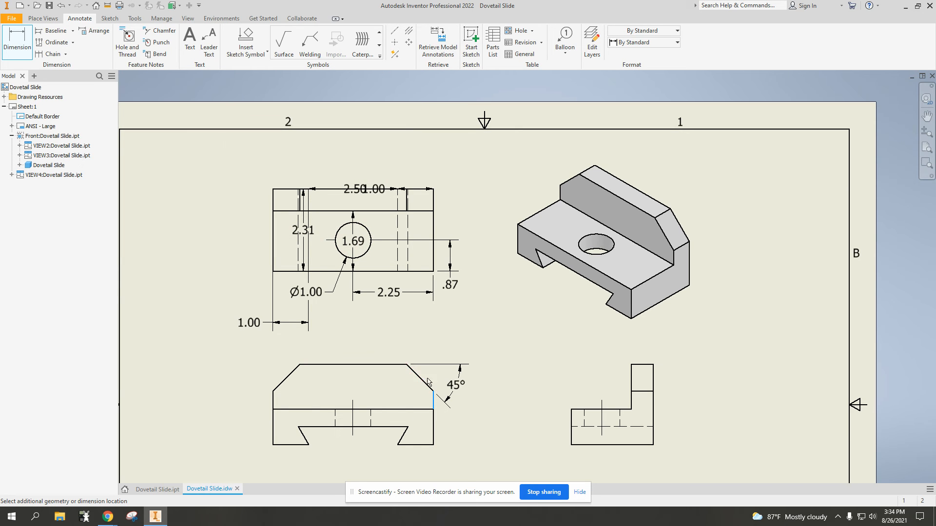
click(406, 366)
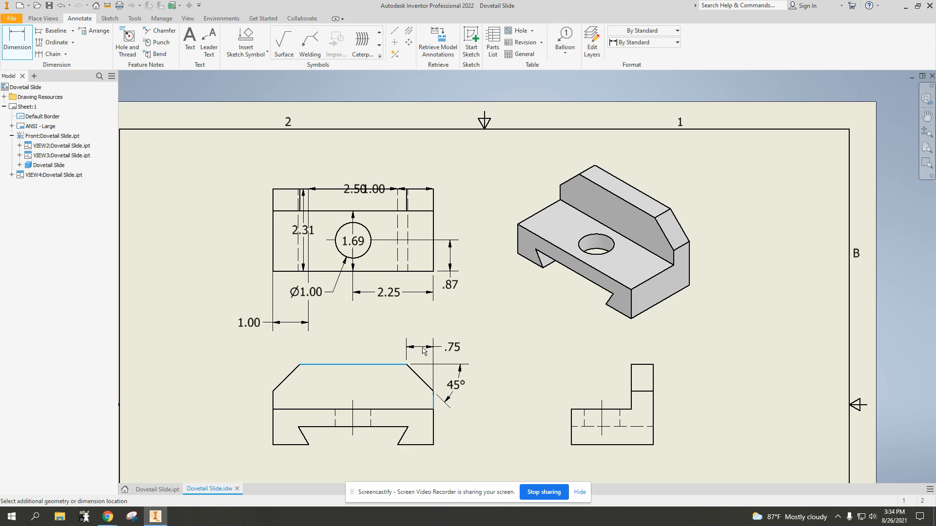
click(423, 378)
key(Return)
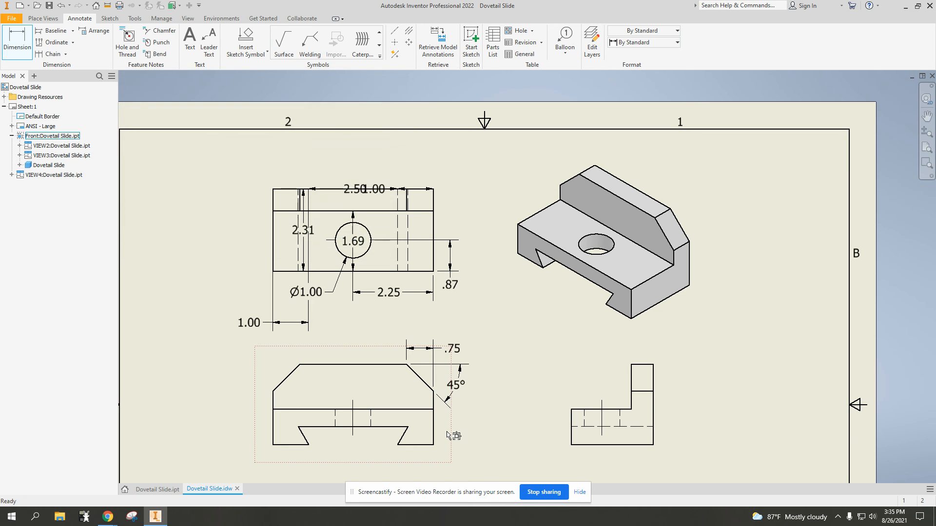
key(Escape)
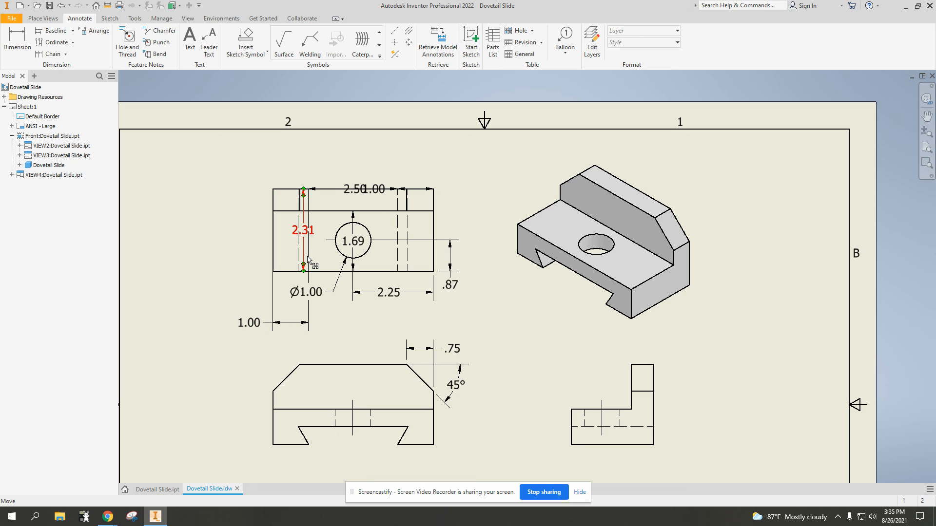
Step: Delete the 1.00 dimension below the top view
click(294, 324)
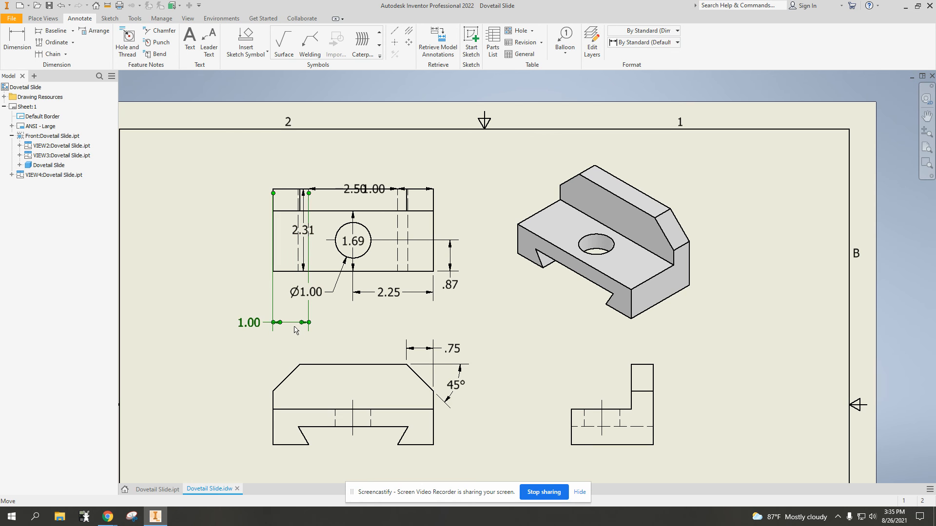
key(Delete)
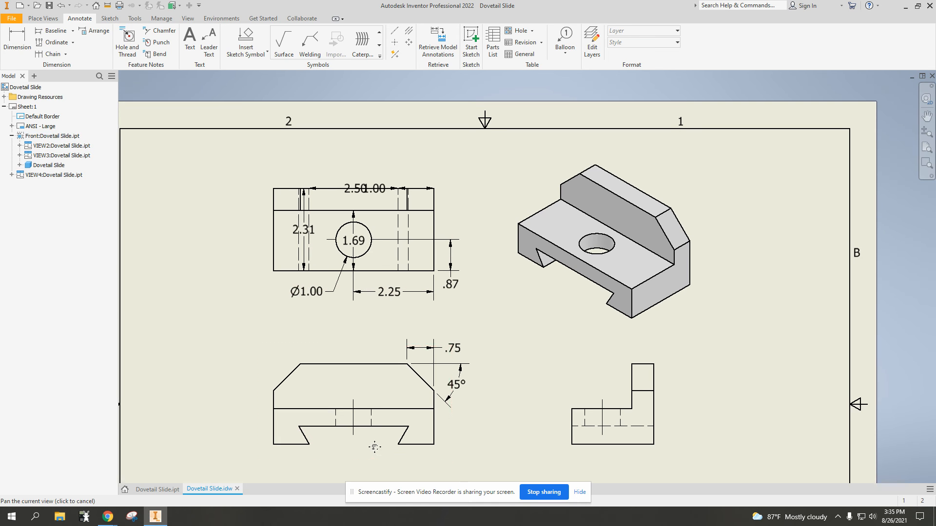
Step: Dimension the bottom width of the right foot, placing it below the front view and keeping the default text
middle_drag(370, 449, 396, 392)
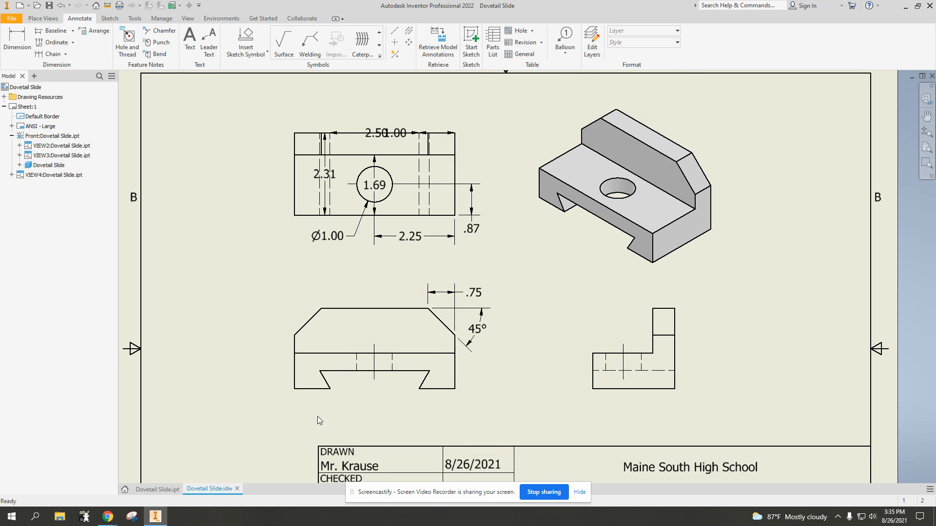
click(26, 44)
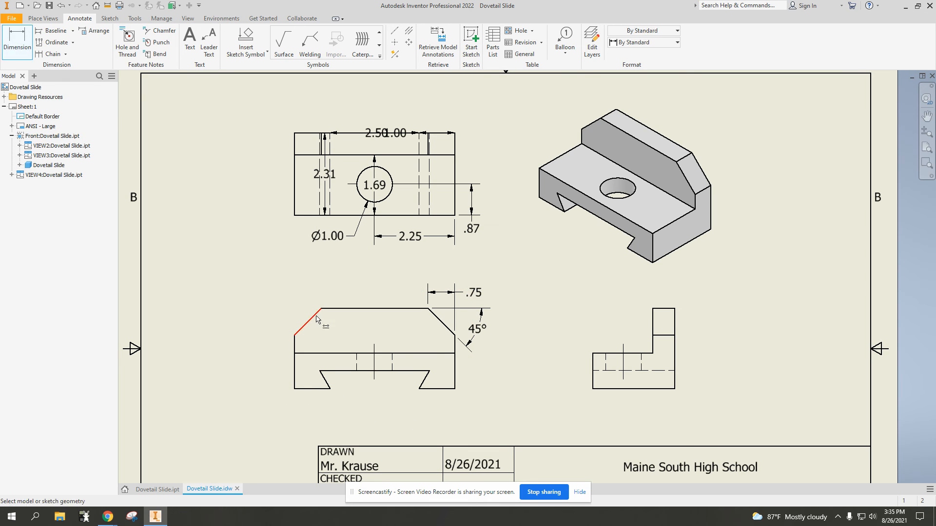
click(453, 389)
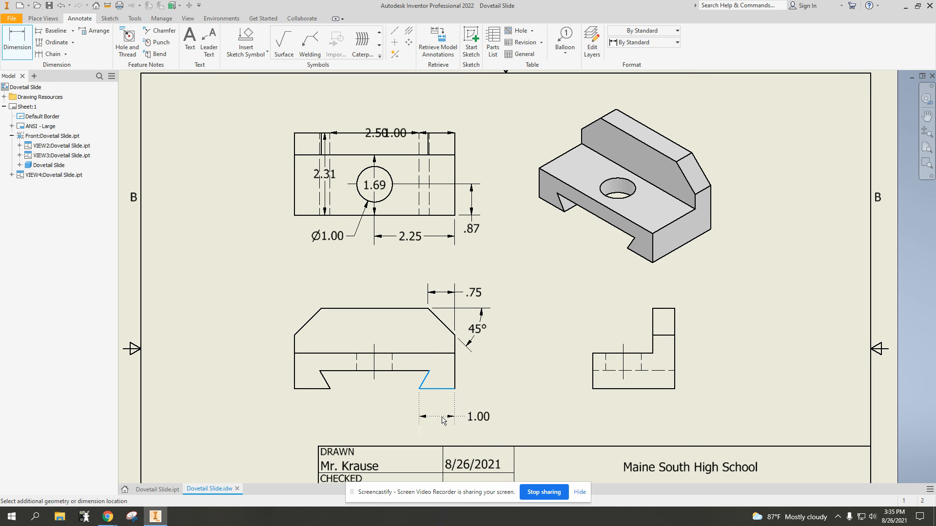
click(444, 420)
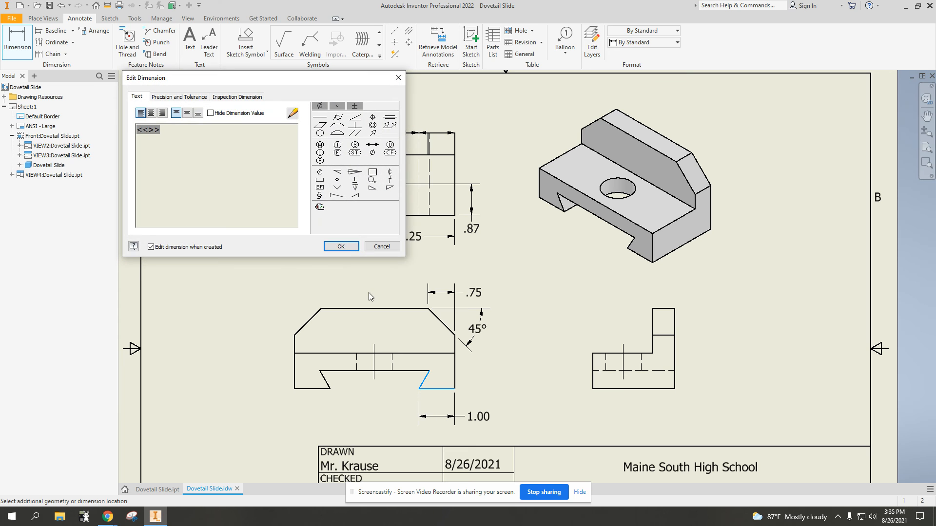
click(330, 248)
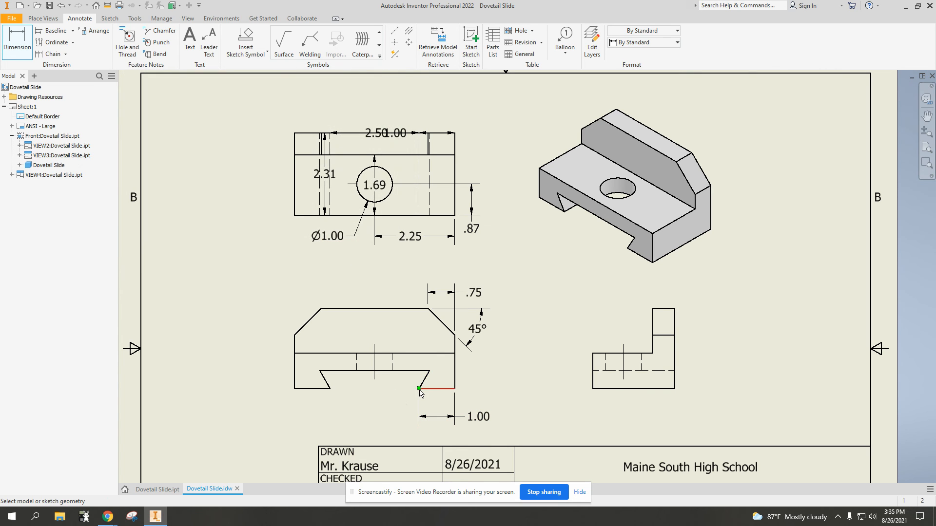
Step: Dimension the dovetail opening's width at the bottom of the front view, in line with the adjacent foot dimension
click(334, 392)
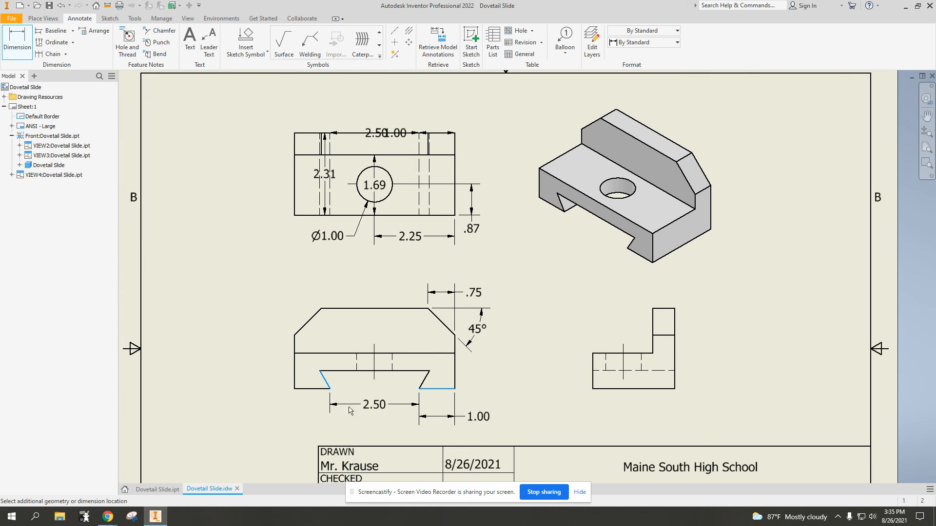
click(427, 430)
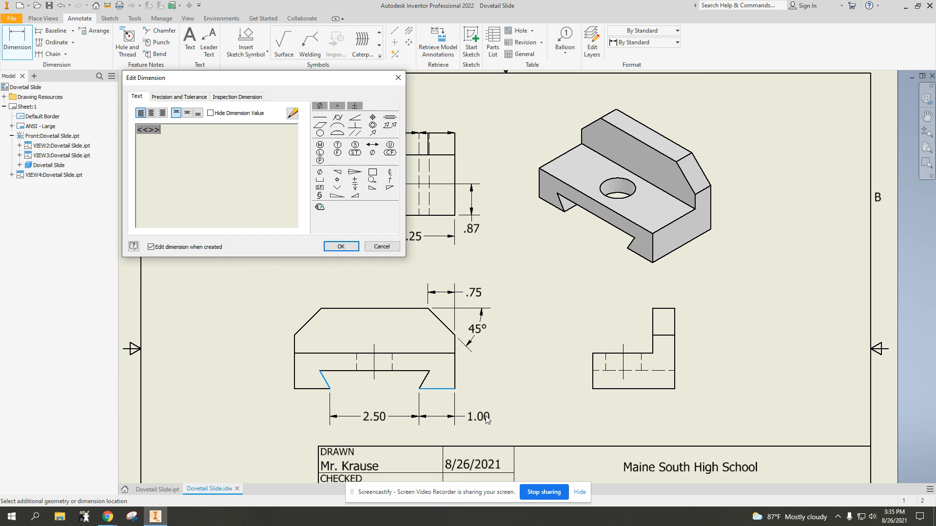
key(Return)
key(Escape)
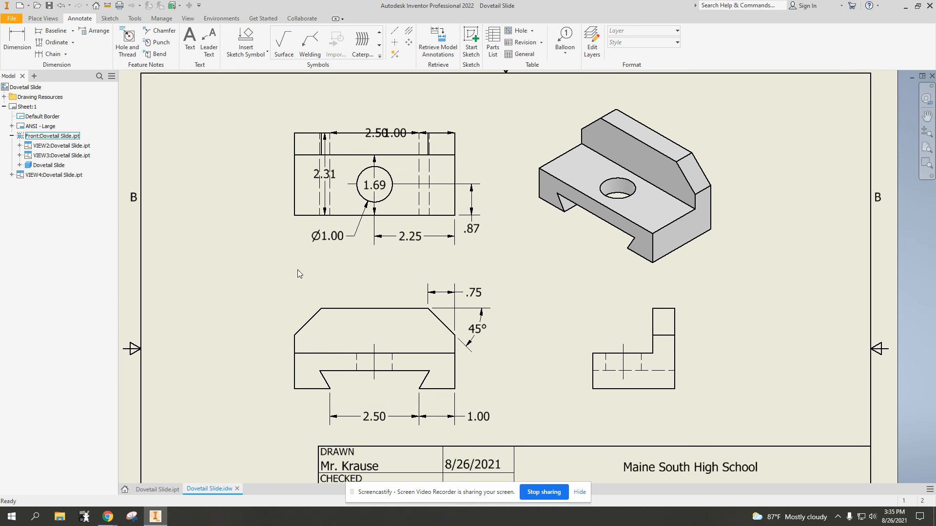
Step: Dimension the overall width between the outer vertical edges, placing it below the top view's hole dimensions
click(295, 199)
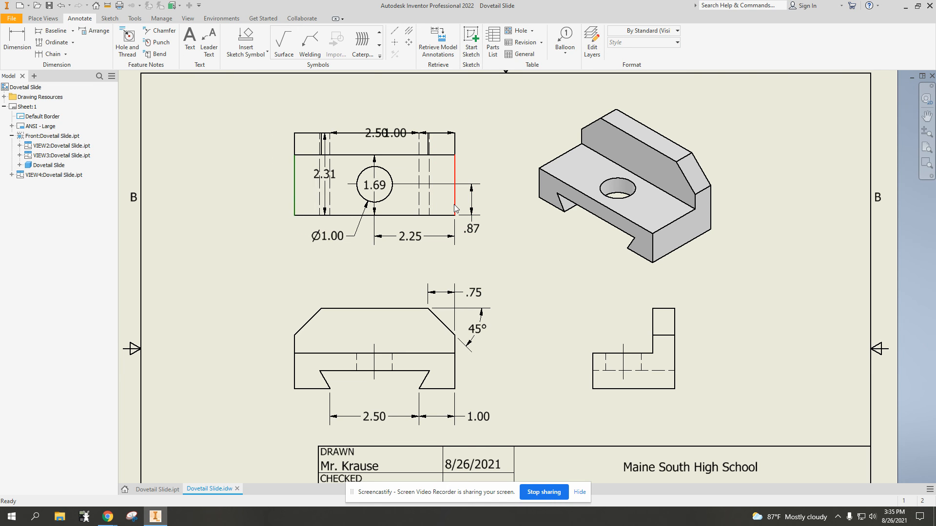
click(455, 204)
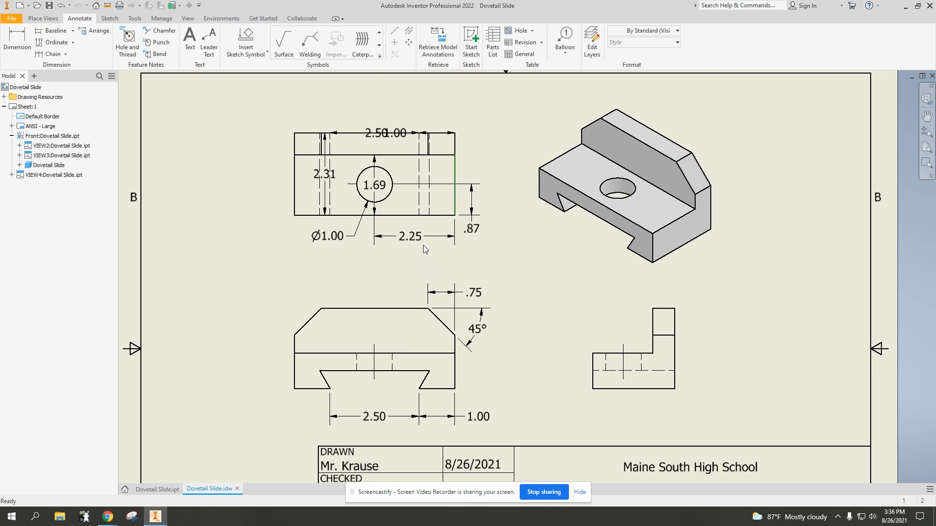
click(17, 42)
click(294, 190)
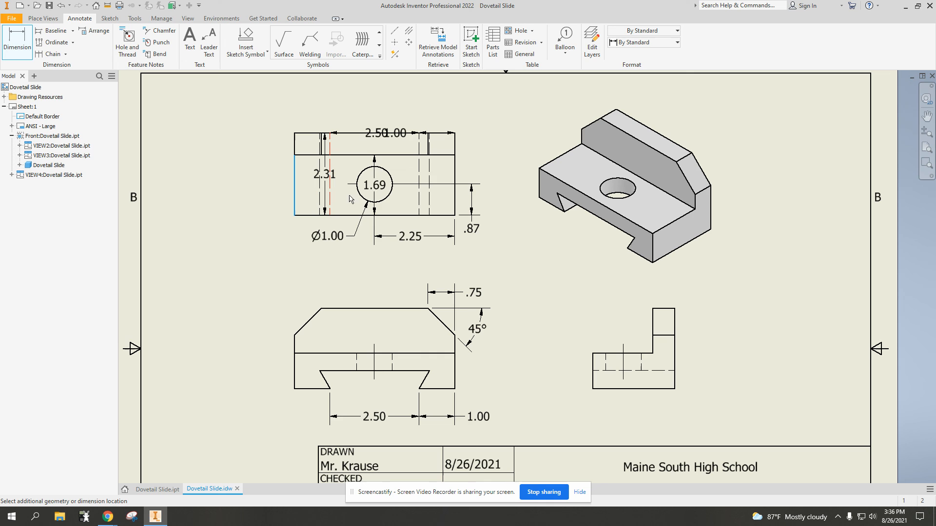
click(455, 202)
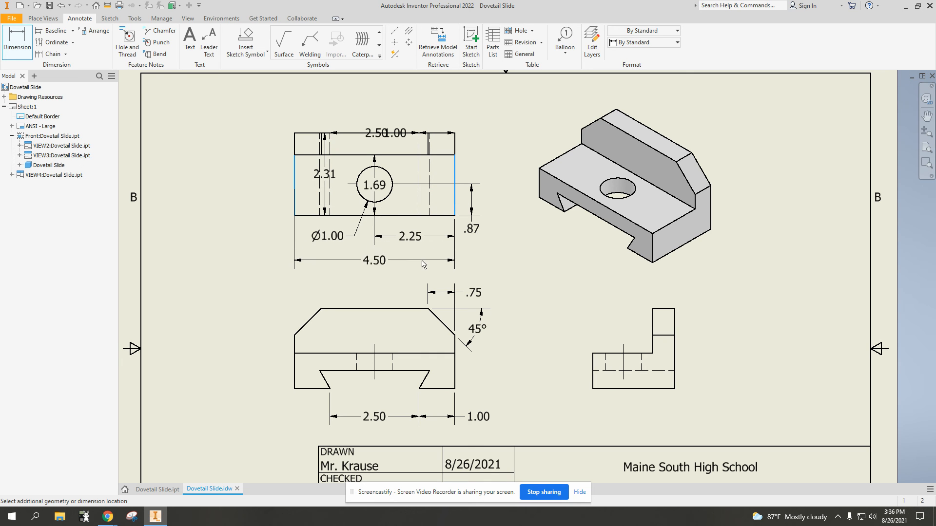
click(422, 263)
key(Return)
key(Escape)
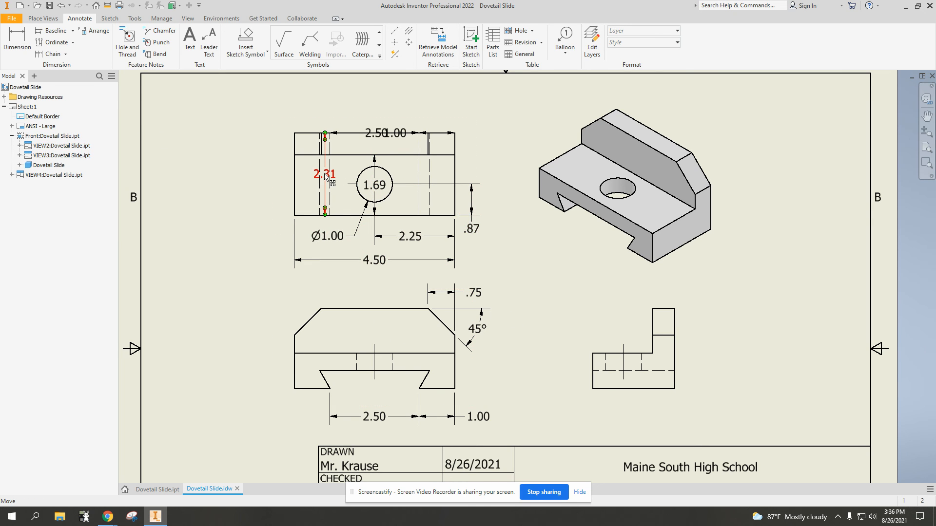
Step: Move the 2.31 depth dimension to the right of the top view and start both extension lines at the right edge
drag(326, 176, 503, 181)
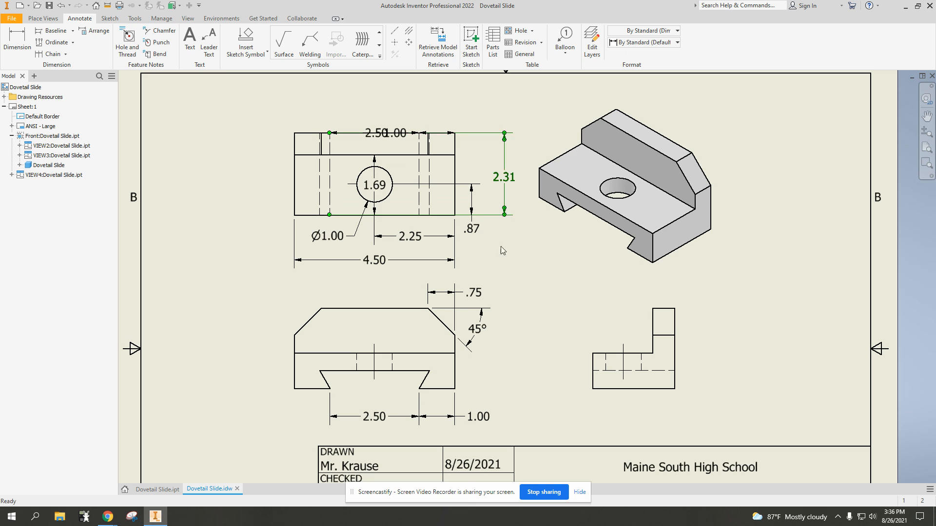
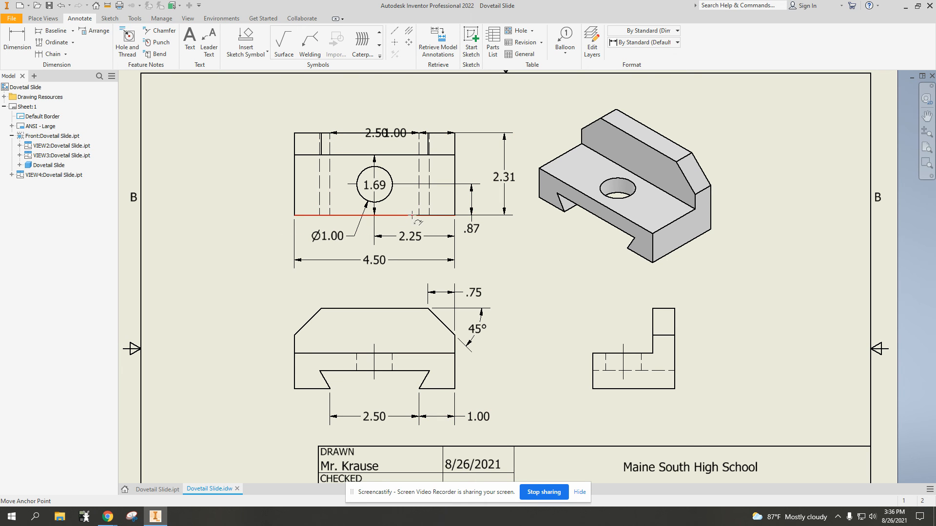
drag(450, 216, 456, 215)
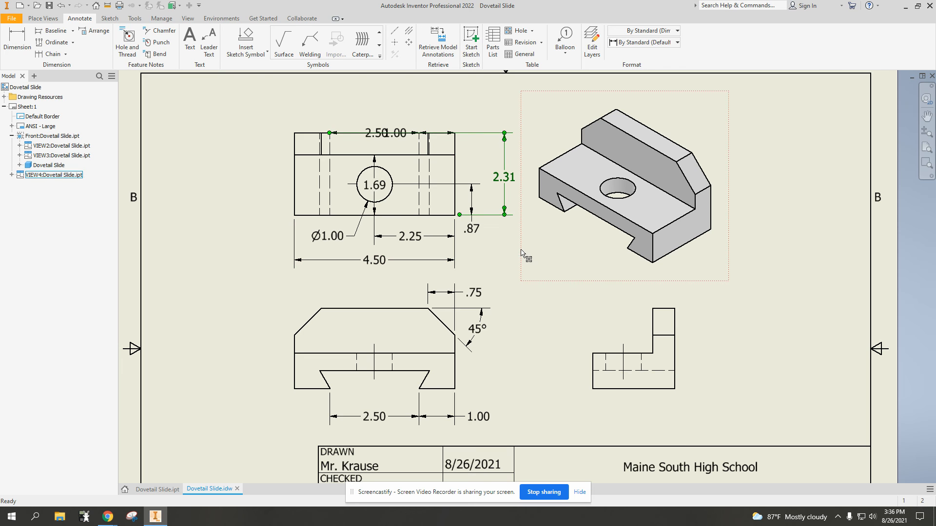
drag(331, 132, 454, 132)
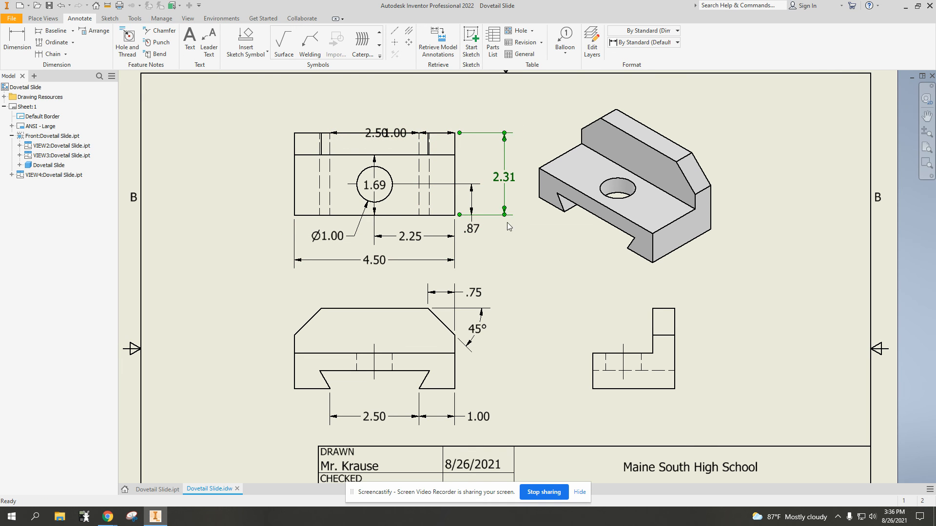
click(517, 260)
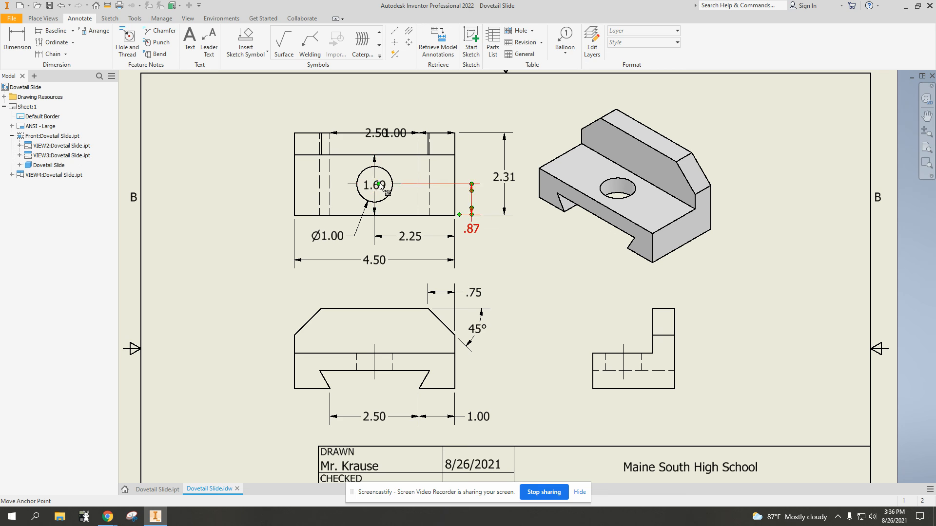
Step: Delete the 1.69 dimension that overlaps the hole in the top view
drag(376, 186, 315, 212)
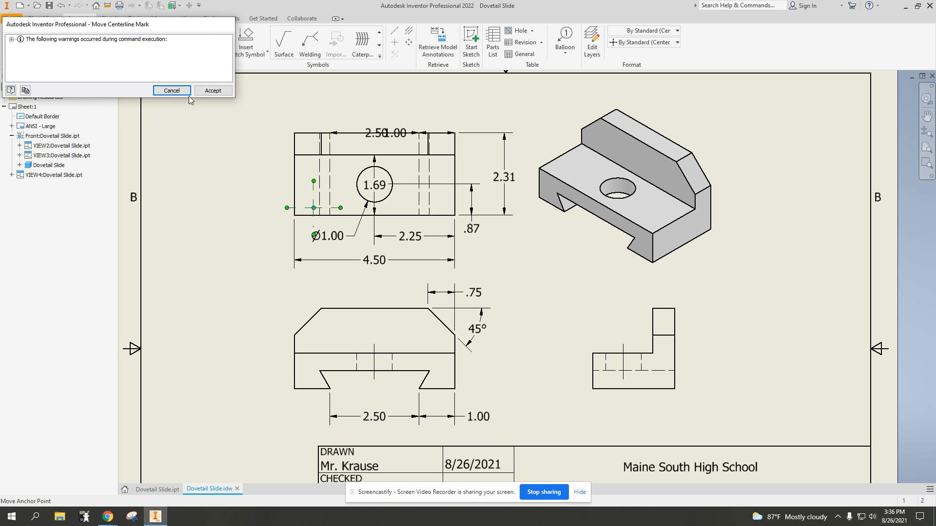
click(170, 91)
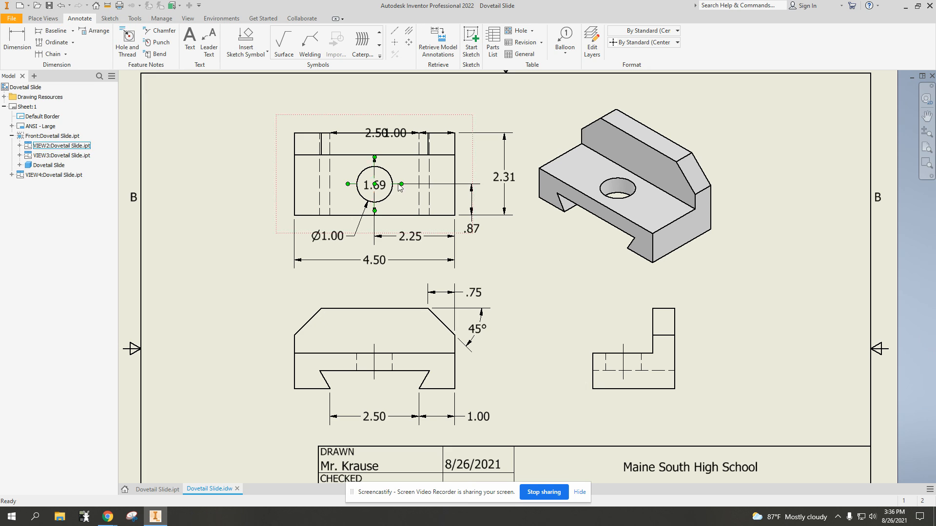
click(374, 189)
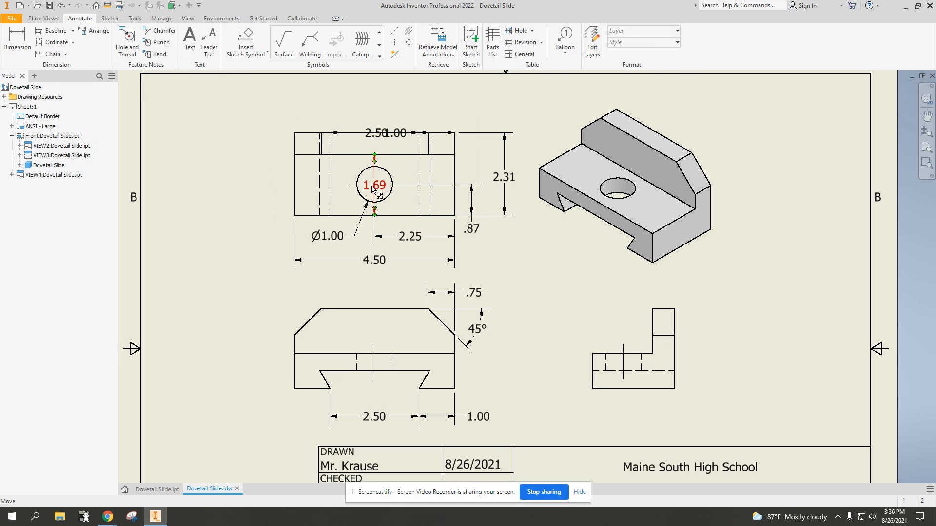
drag(386, 189, 268, 191)
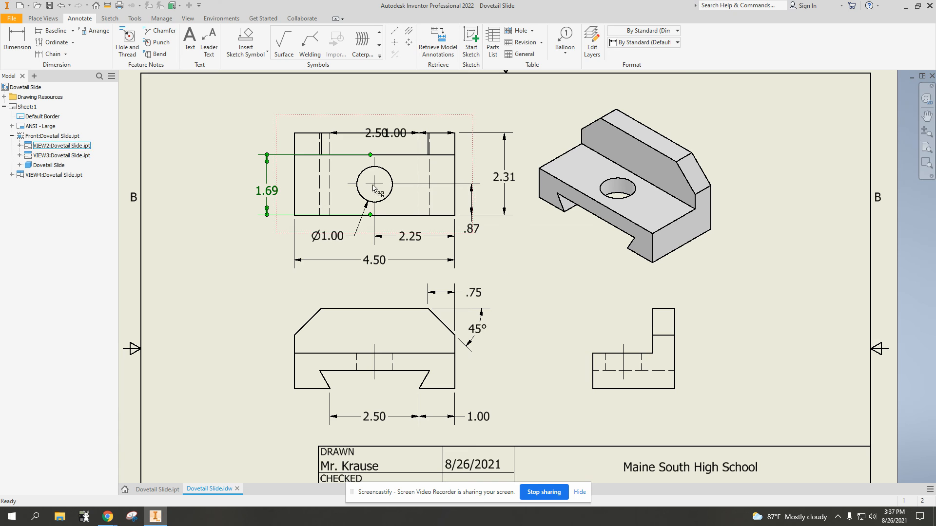
key(Delete)
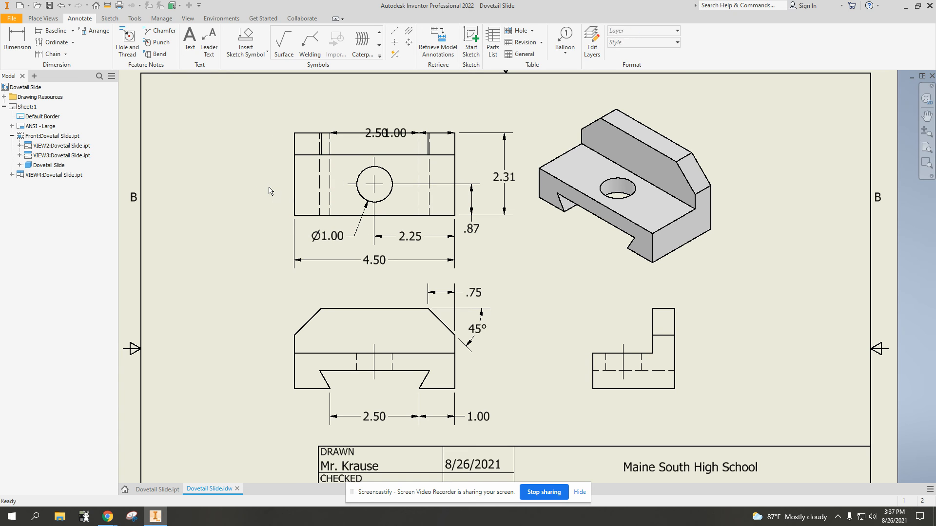
Step: Dimension the horizontal depth of the lower ledge up to the upright wall, placing it above the side view
click(17, 39)
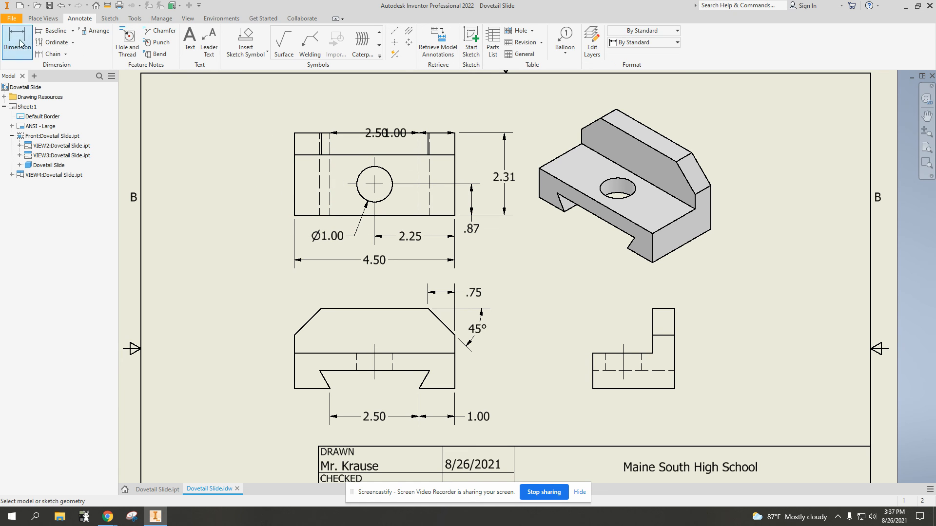
click(593, 366)
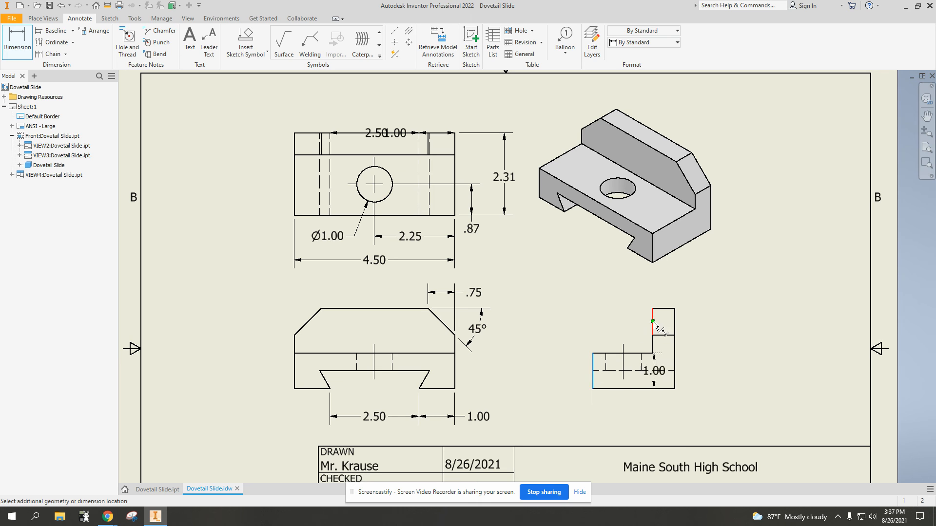
click(654, 322)
click(608, 294)
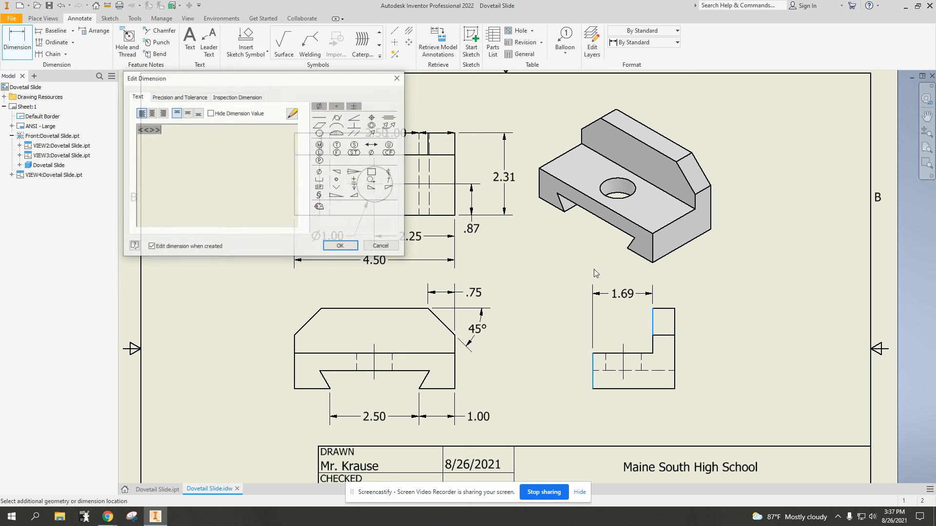
click(381, 247)
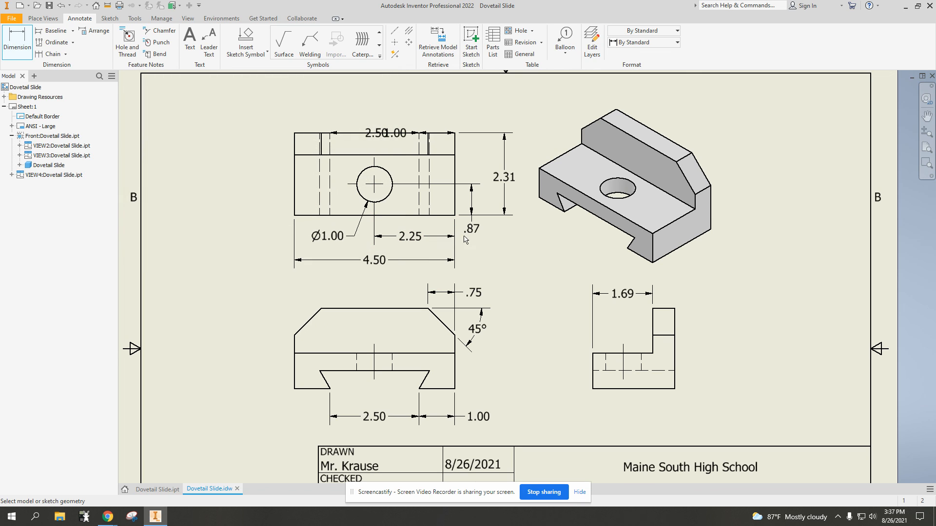
Step: Try dimensioning the upright wall's thickness above the side view, and delete that dimension
click(674, 316)
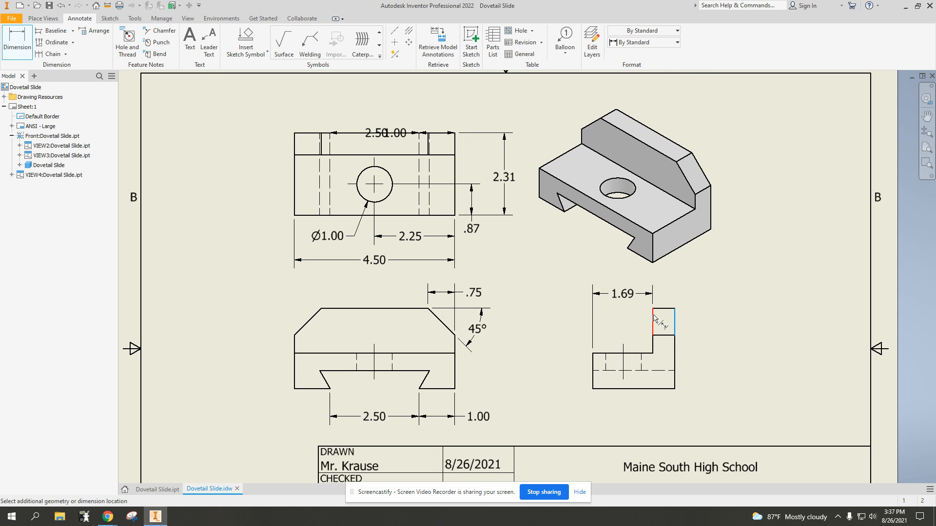
click(653, 318)
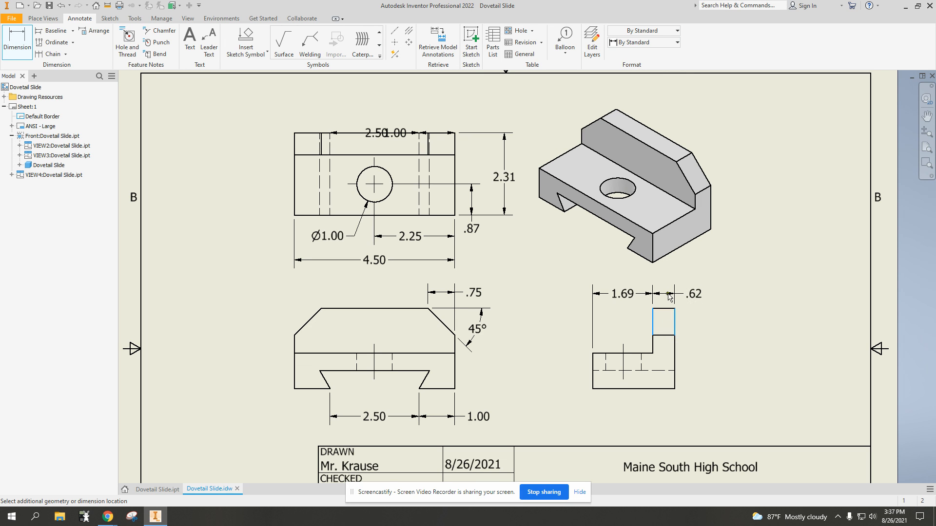
click(675, 356)
click(341, 245)
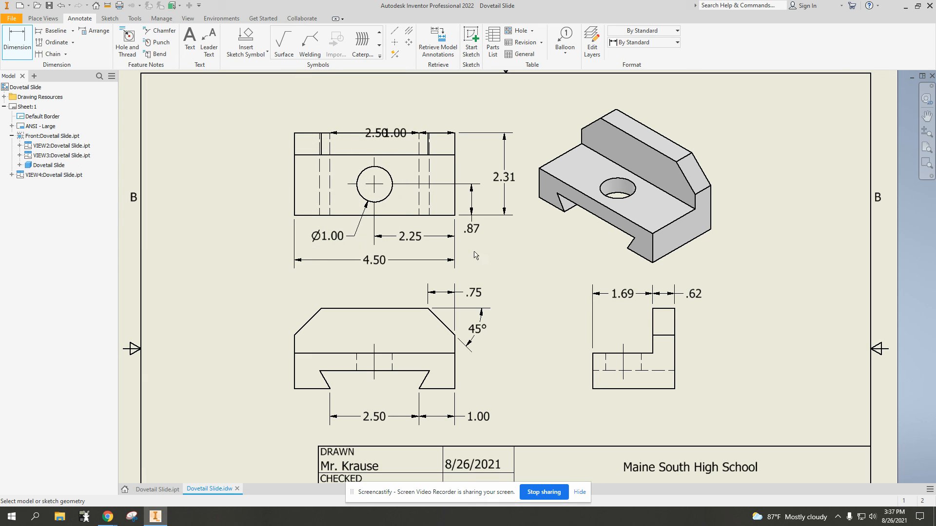
click(690, 296)
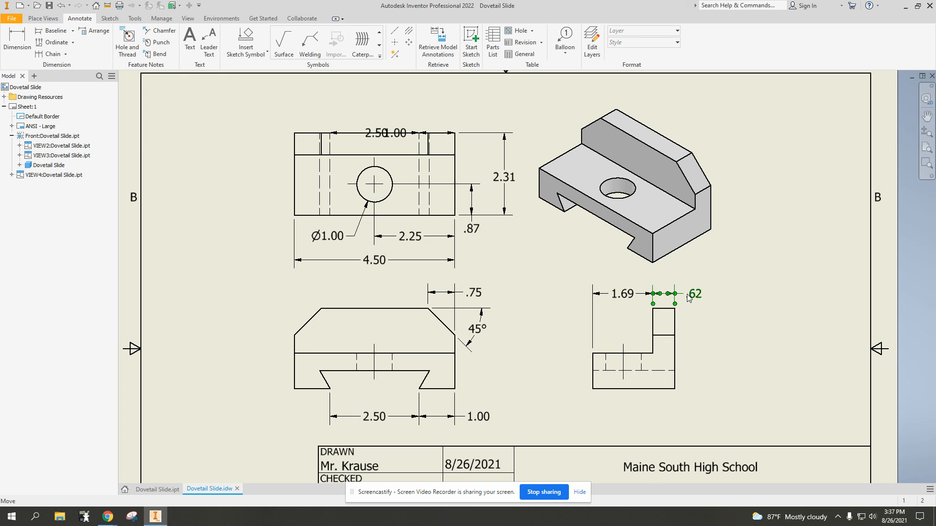
key(Delete)
click(618, 298)
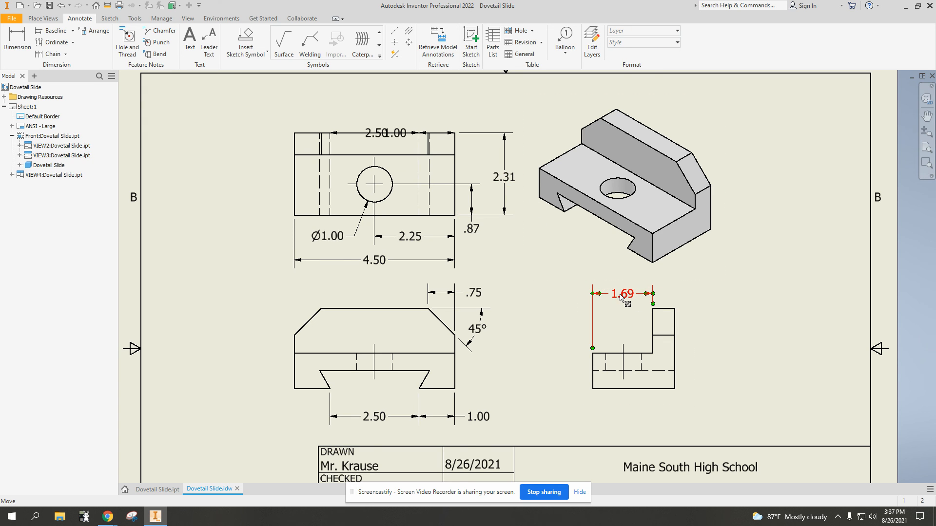
key(Escape)
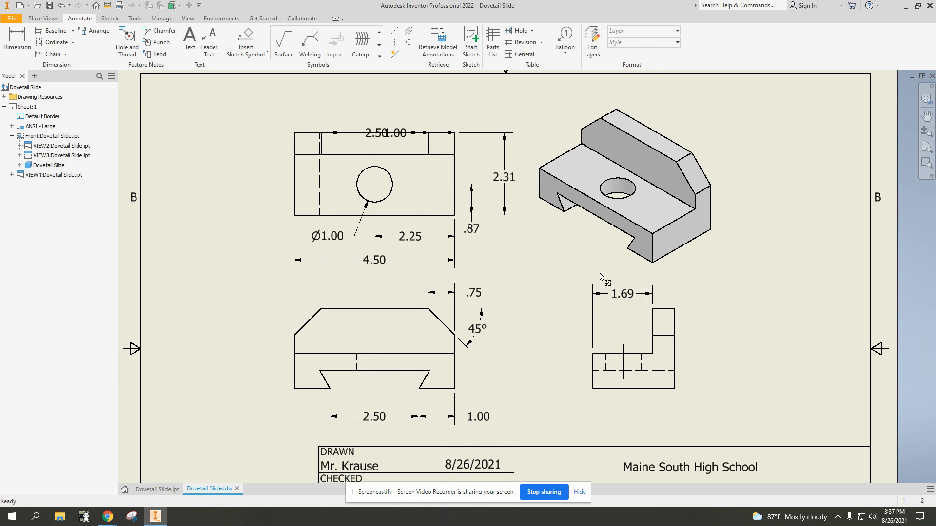
click(504, 181)
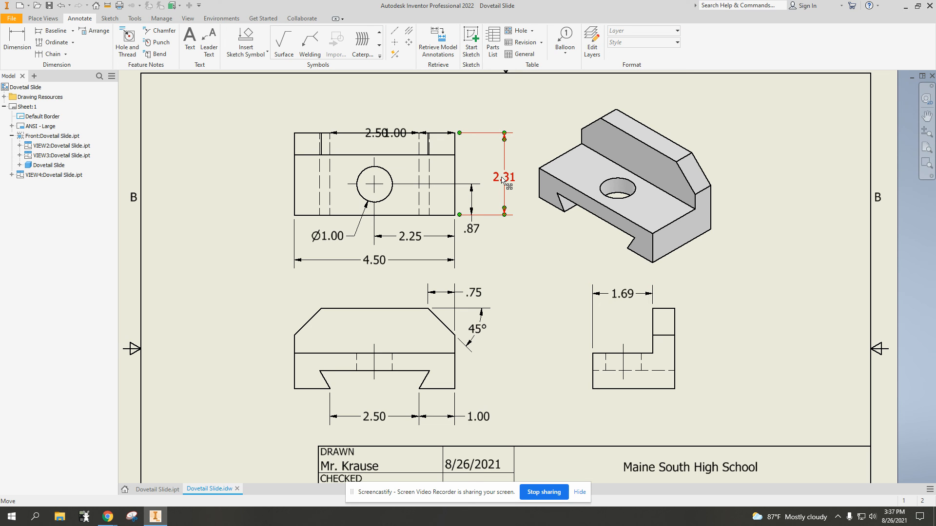
key(Escape)
Step: Delete the overlapping 1.00 and 2.50 dimensions that lie on the top edge of the top view
click(400, 137)
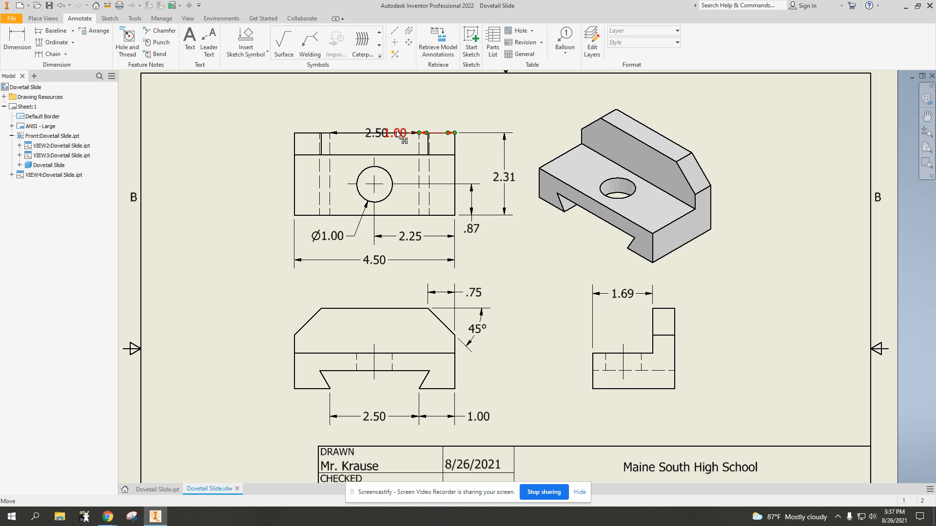
drag(406, 135, 452, 107)
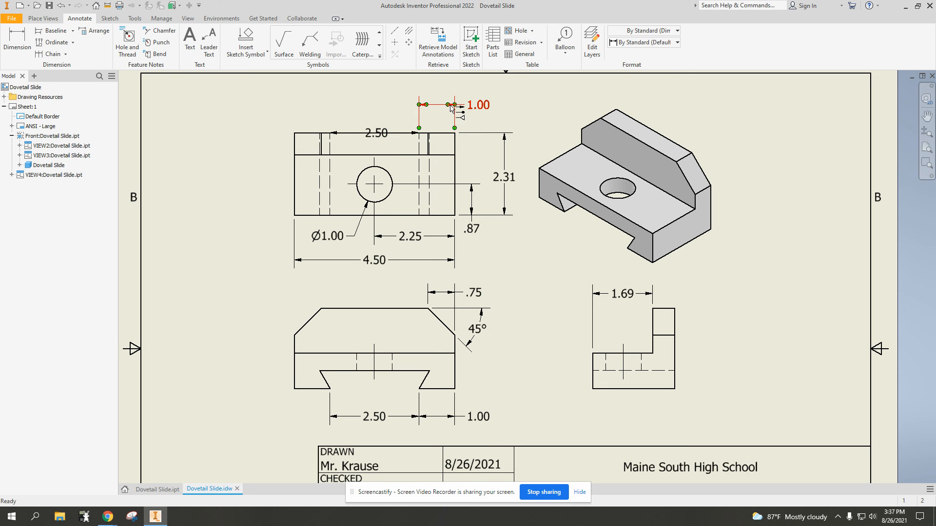
key(Delete)
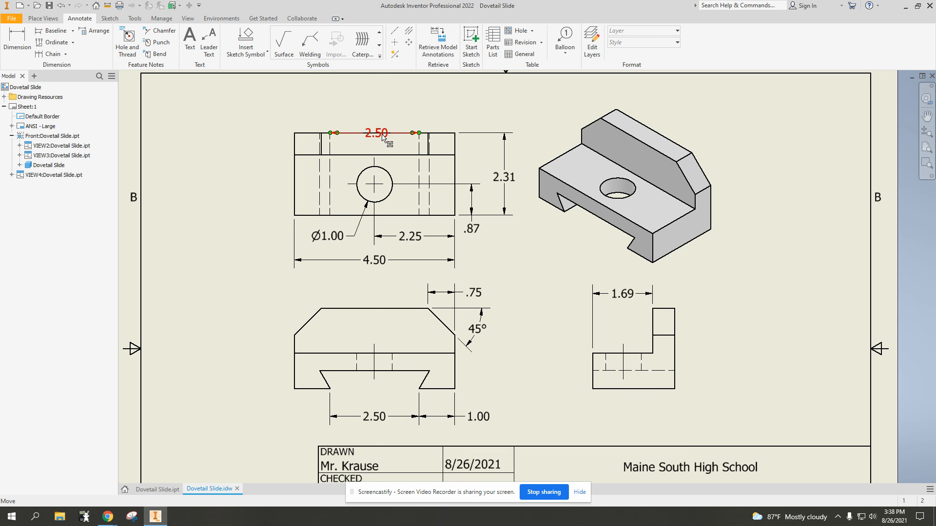
drag(379, 136, 384, 110)
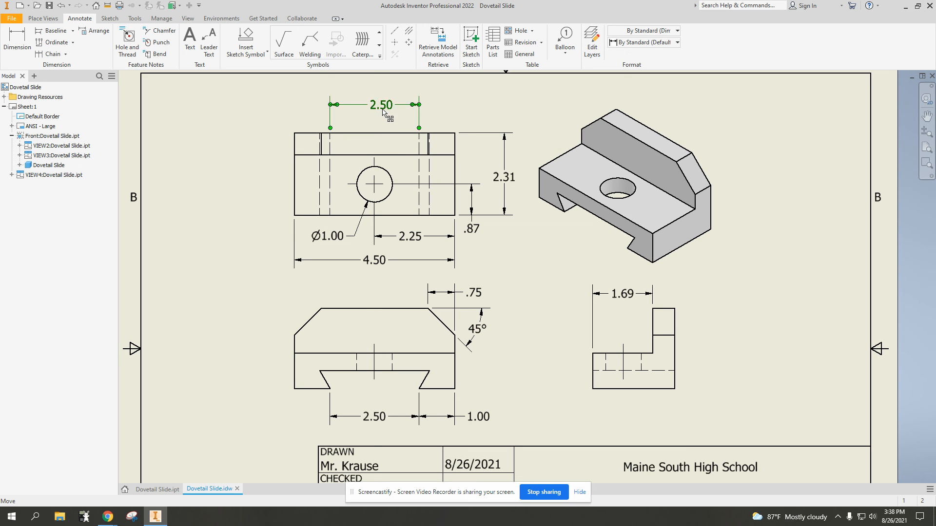
key(Delete)
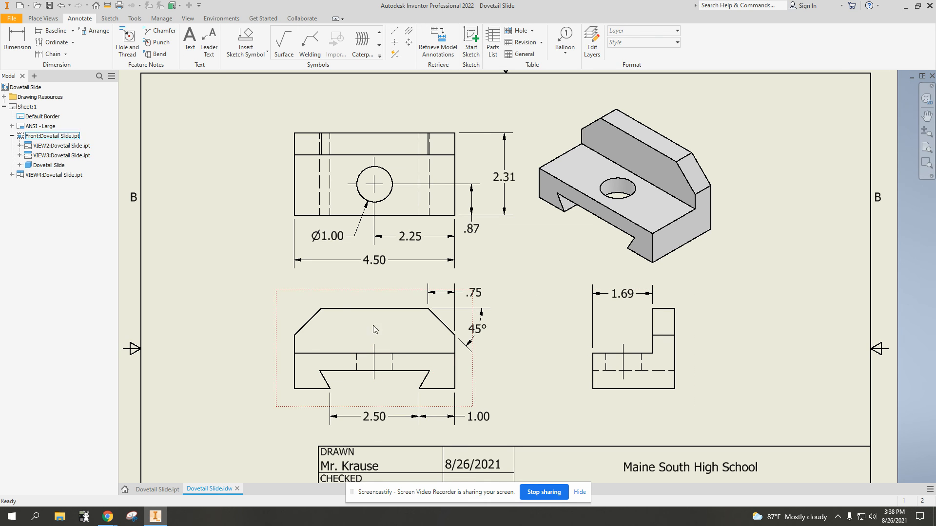
Step: Shift the start of the 2.25 dimension's extension line from the hole's center down to the lower end of its center mark
click(385, 184)
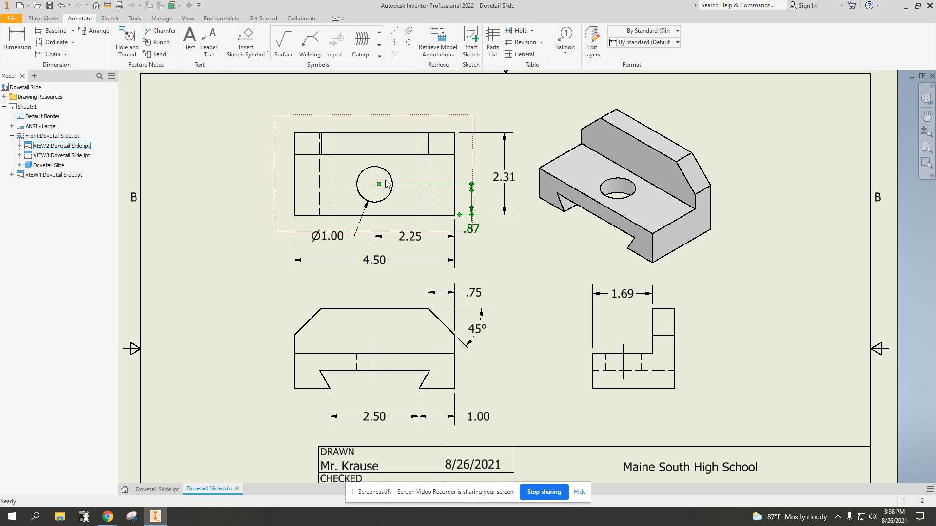
key(Escape)
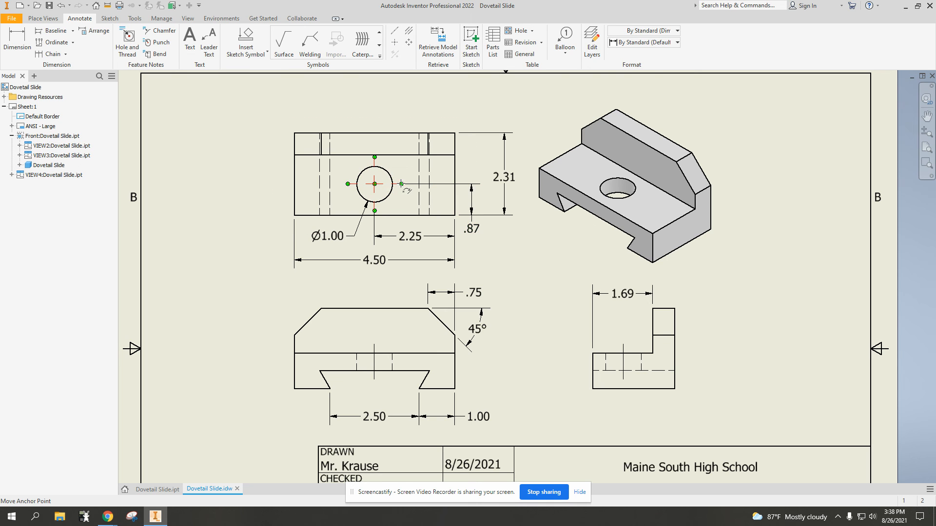
click(407, 184)
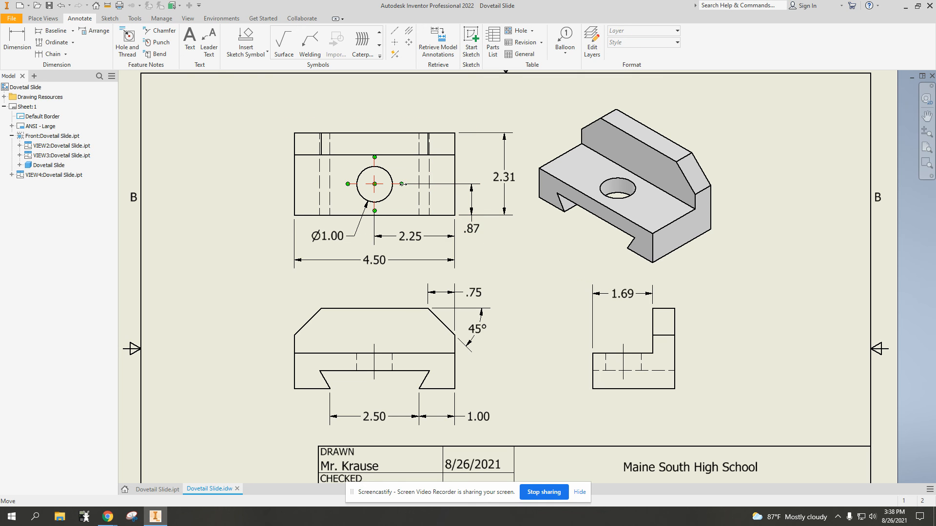
click(413, 238)
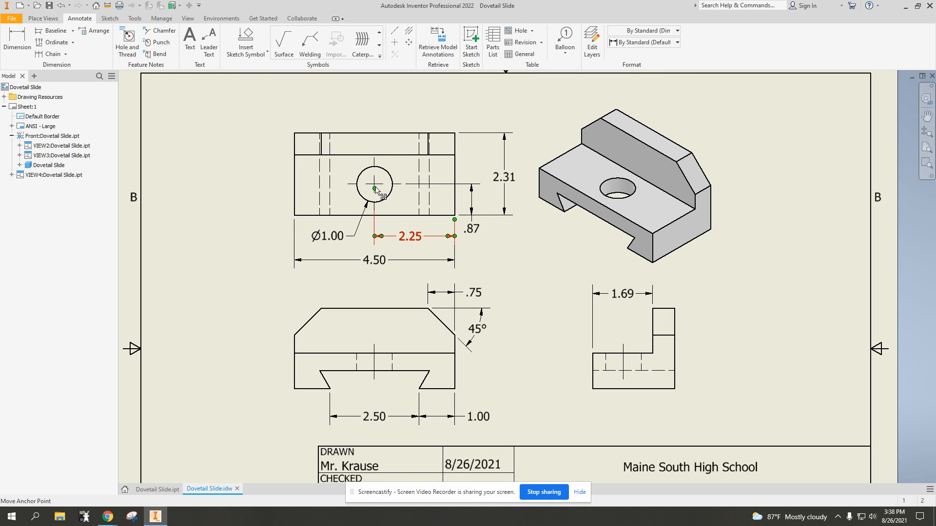
drag(375, 189, 374, 210)
click(513, 247)
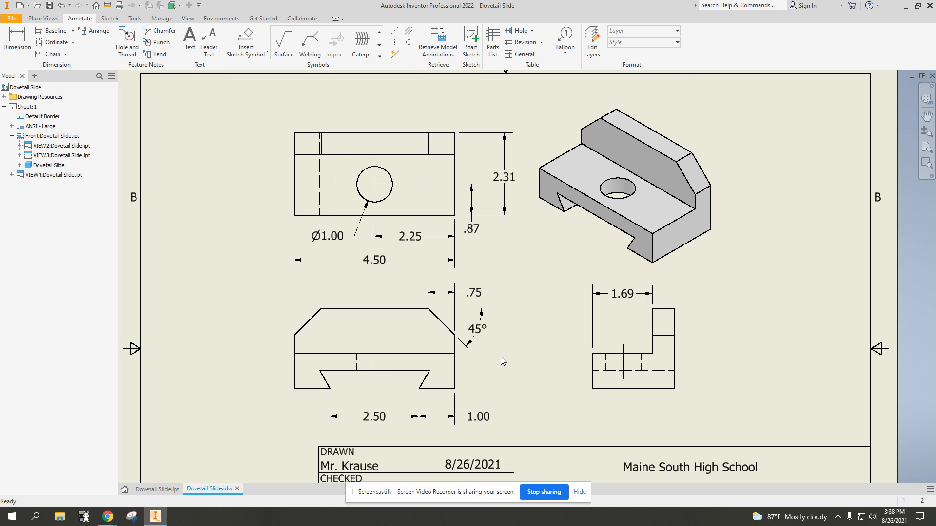
Step: Dimension the part's overall height in the side view, placing it to the left of that view
click(18, 39)
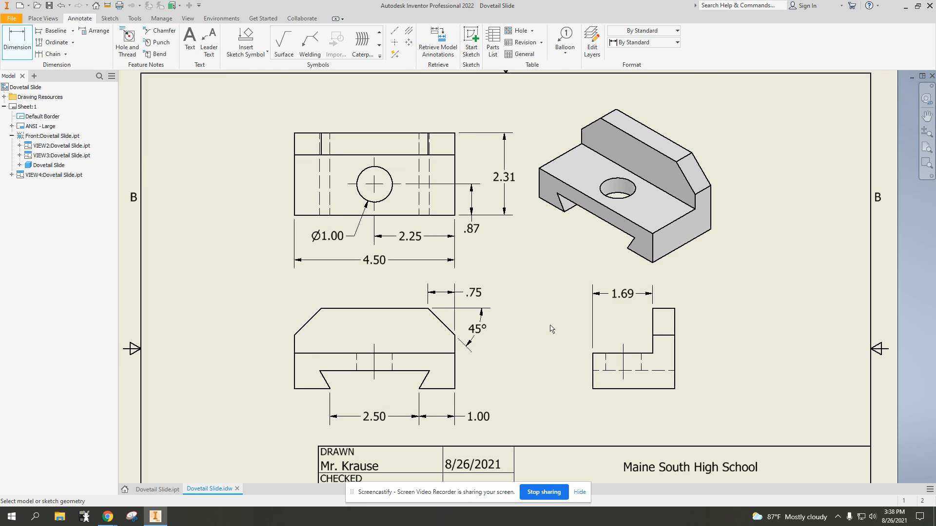
click(672, 308)
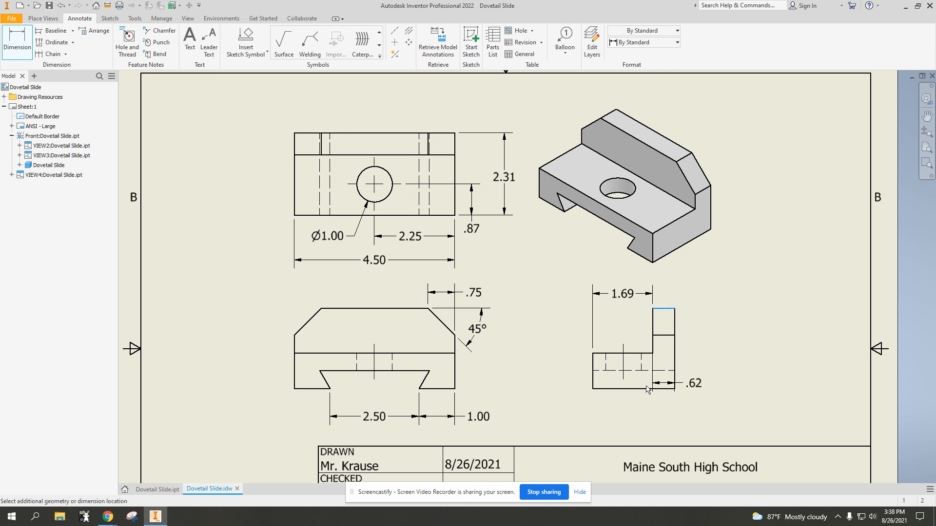
click(634, 389)
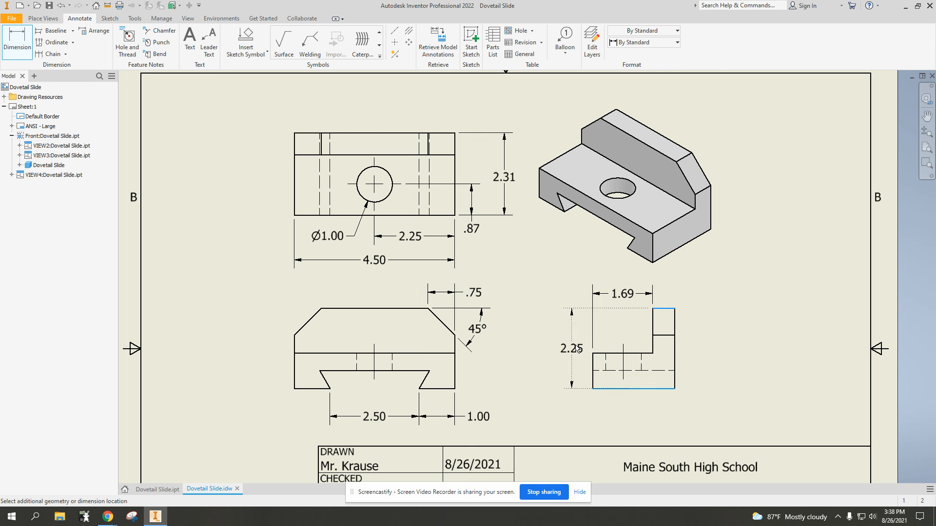
click(574, 366)
click(338, 247)
key(Escape)
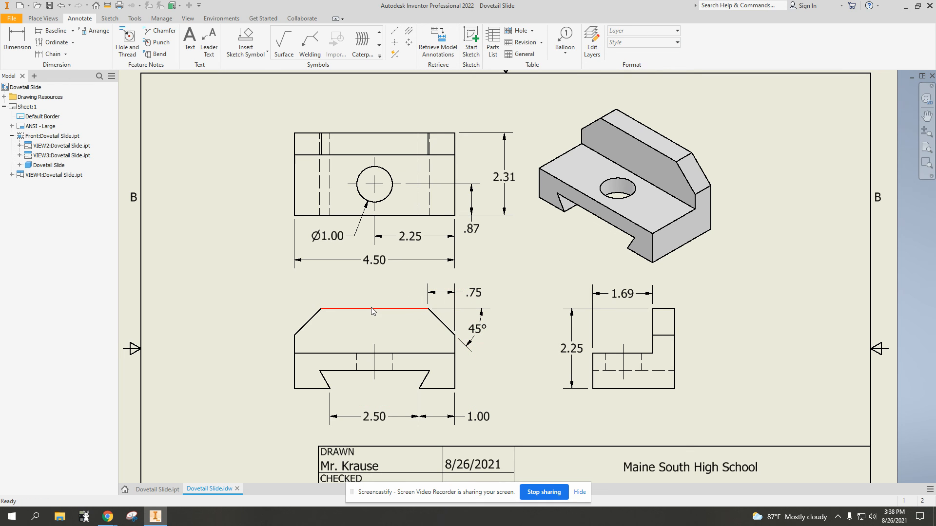
Step: Dimension the length of the front view's top edge, placing it above the view in line with the .75 dimension
key(d)
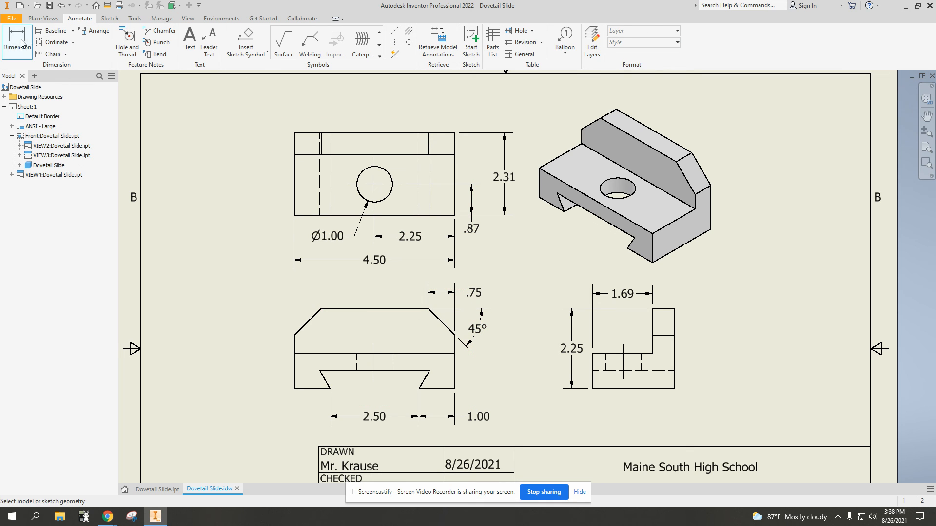
click(325, 309)
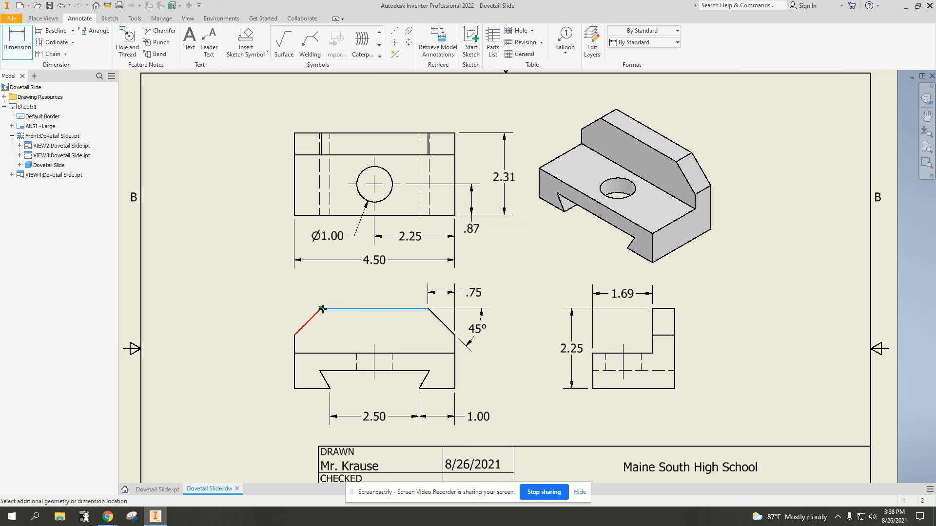
click(431, 313)
key(Return)
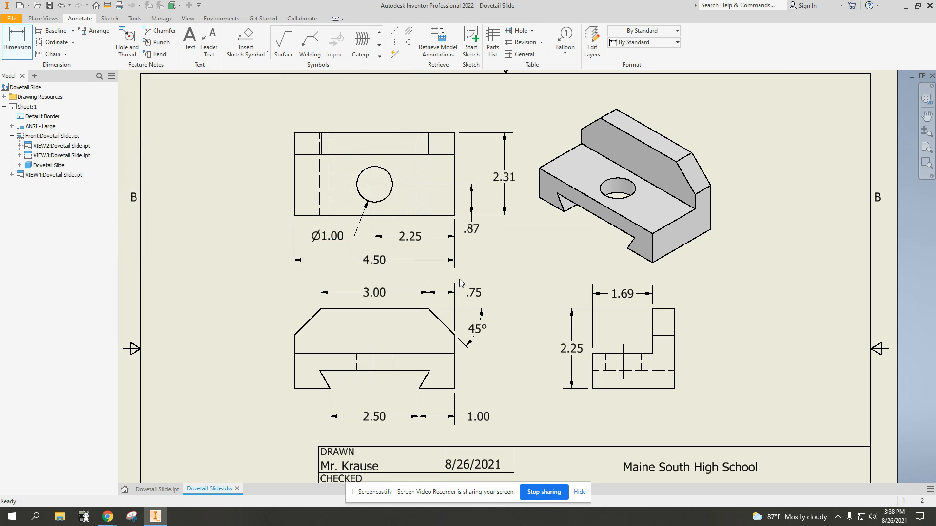
key(Escape)
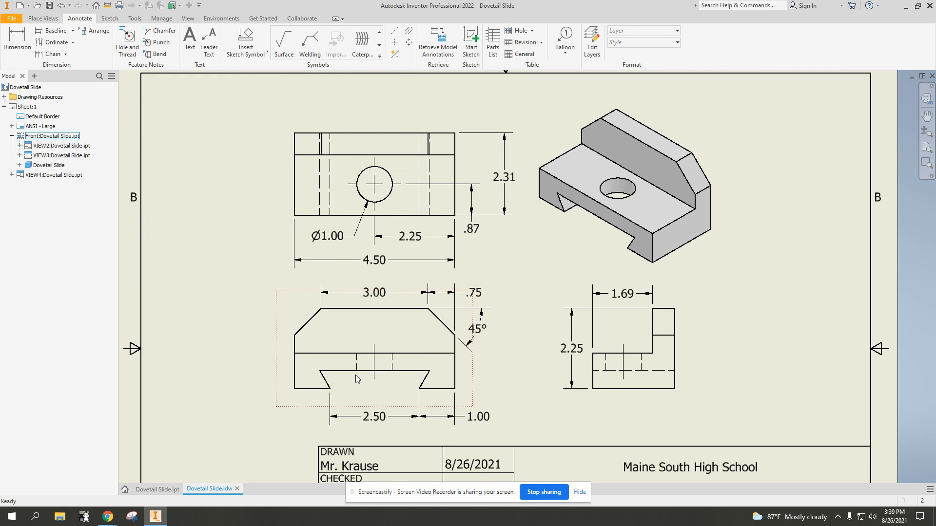
Step: Dimension the dovetail slot's depth in the front view, from the bottom edge to the slot's upper edge, near its left end
click(17, 41)
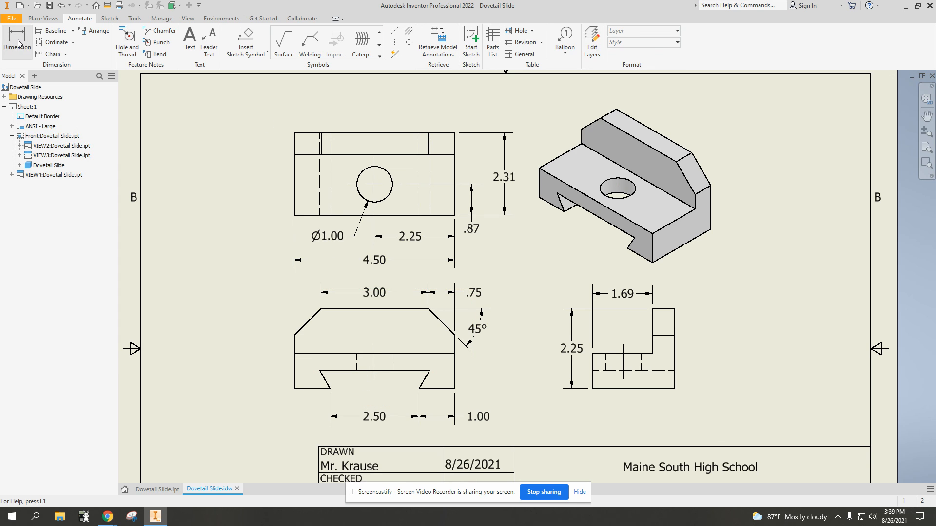
click(325, 389)
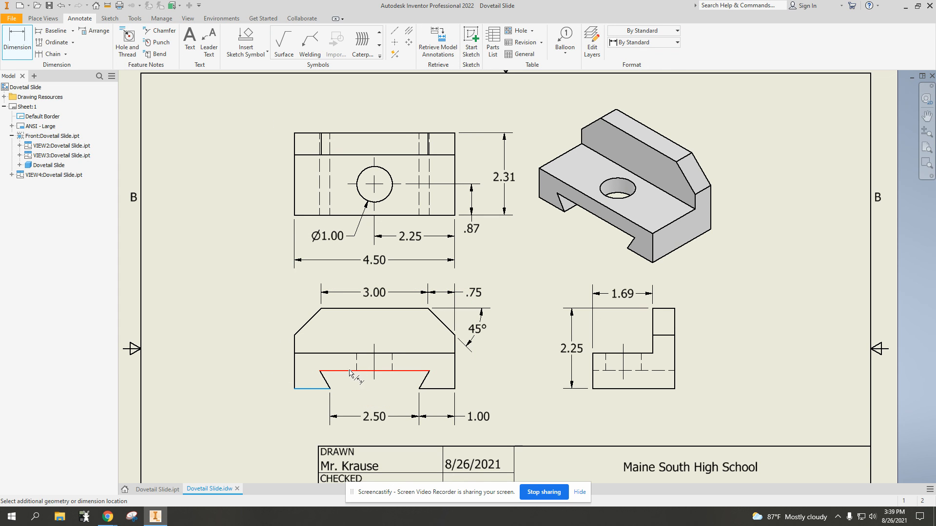
click(353, 372)
click(402, 385)
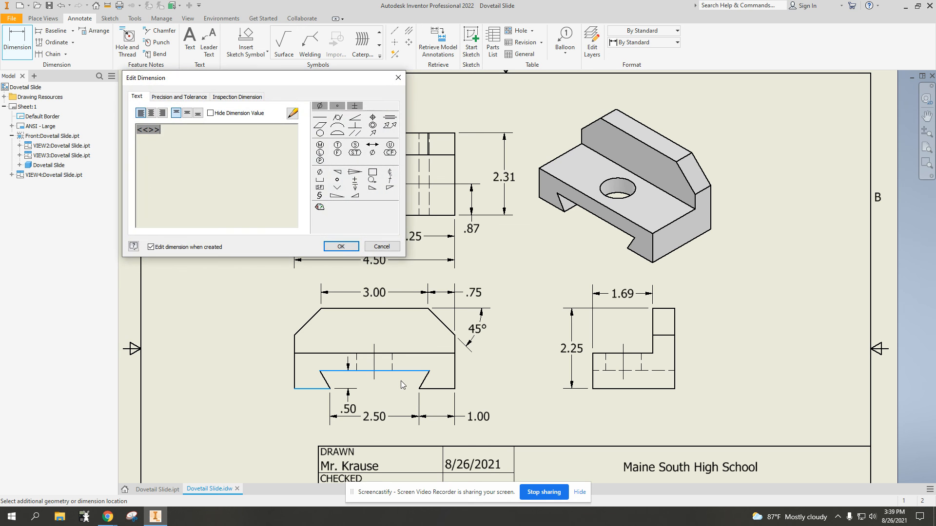
click(381, 246)
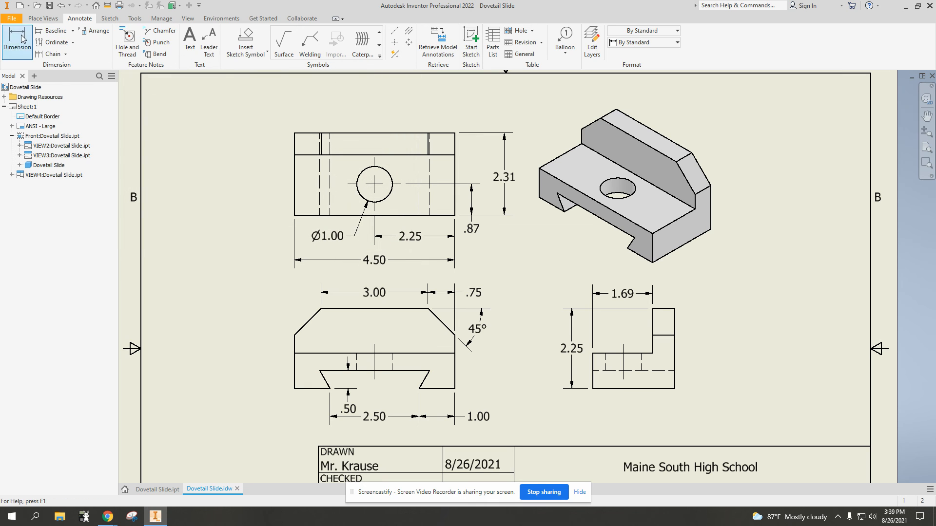
Step: Try dimensioning the dovetail's right slanted side beside the front view, and delete that dimension
click(427, 377)
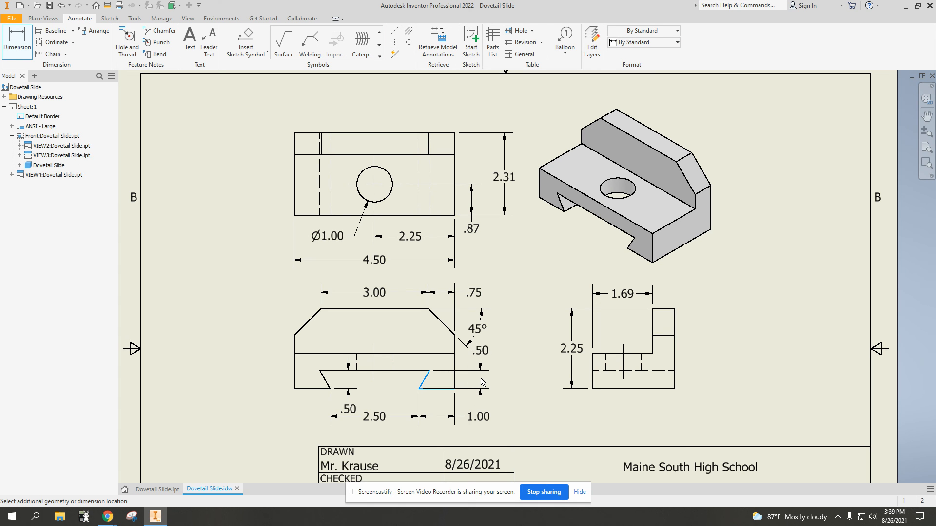
key(Escape)
key(Escape)
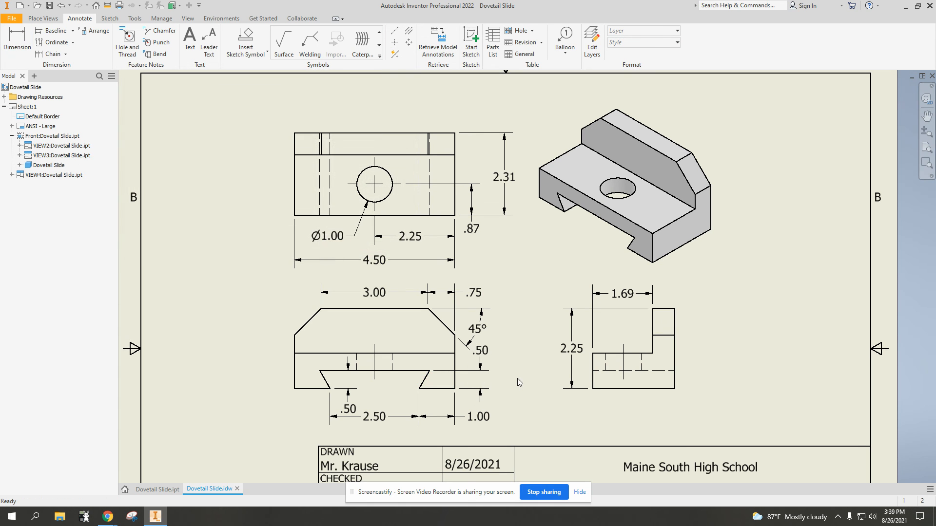
click(483, 368)
key(Delete)
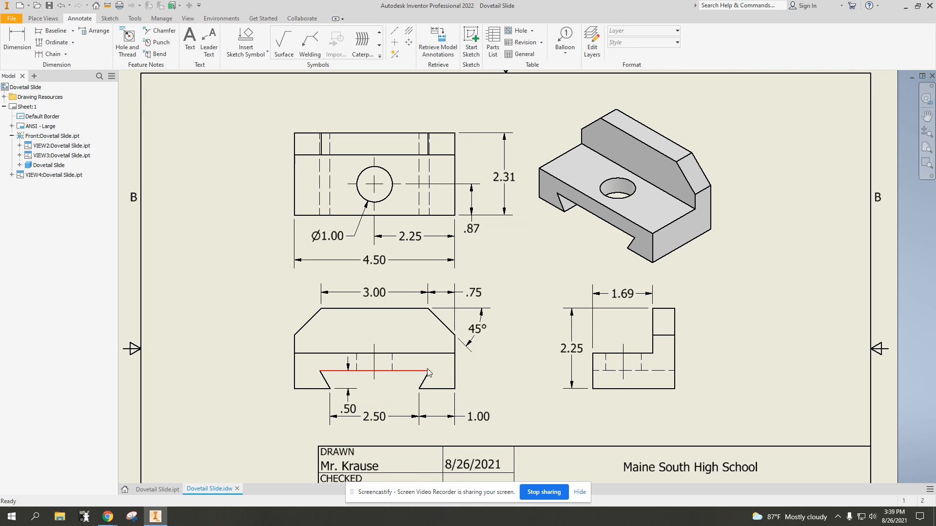
click(19, 40)
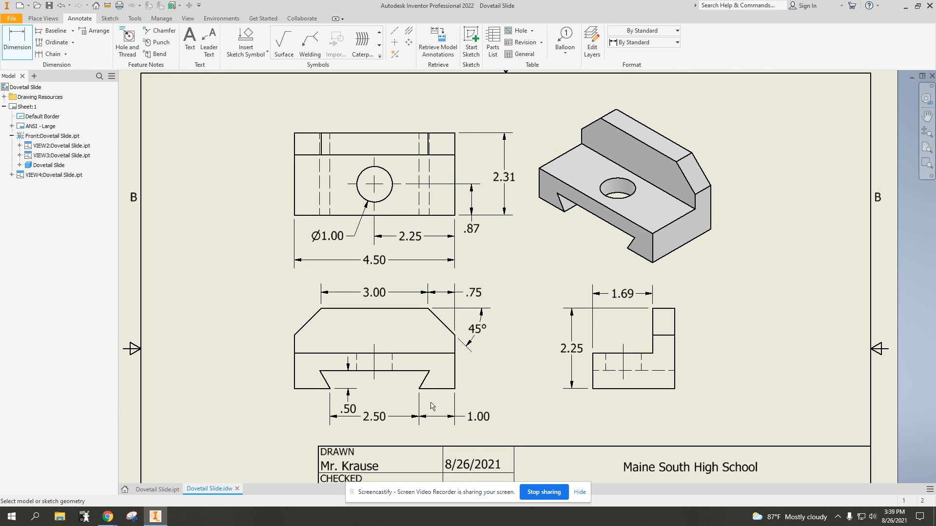
click(409, 371)
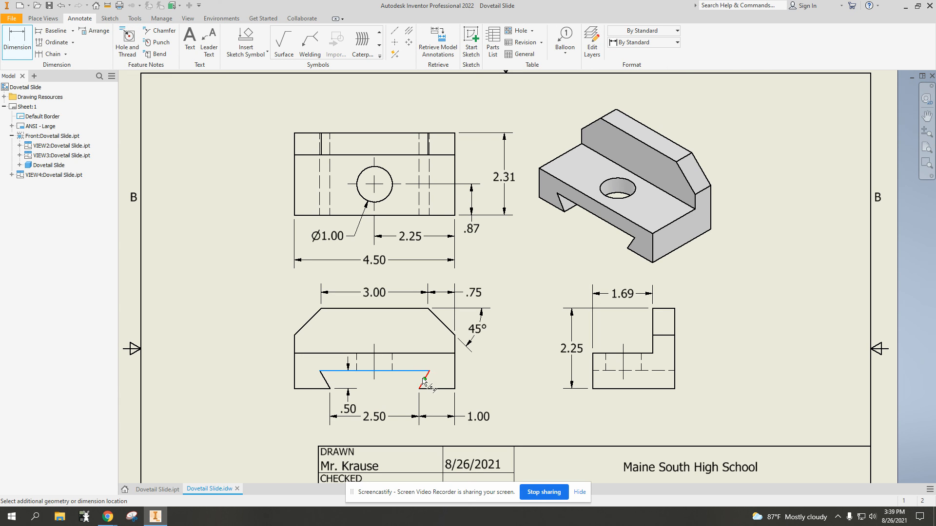
click(422, 379)
key(Escape)
key(Escape)
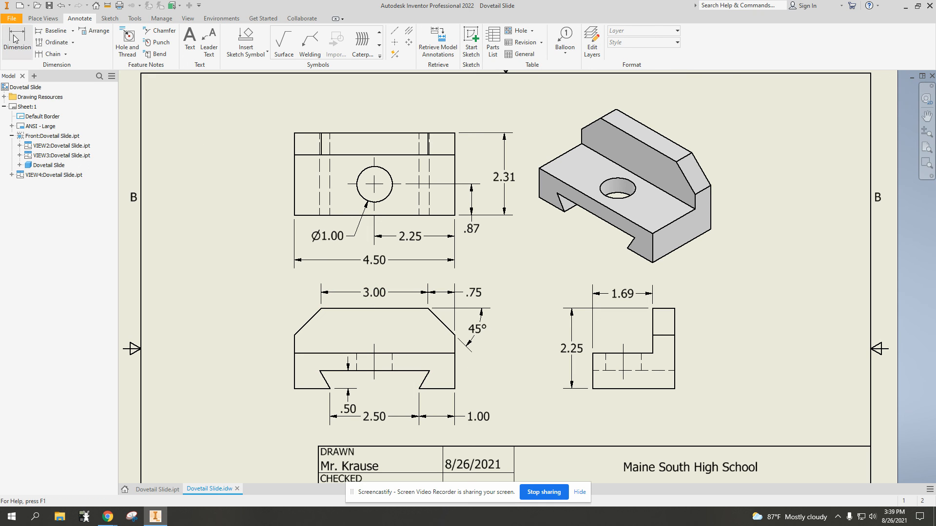
click(14, 38)
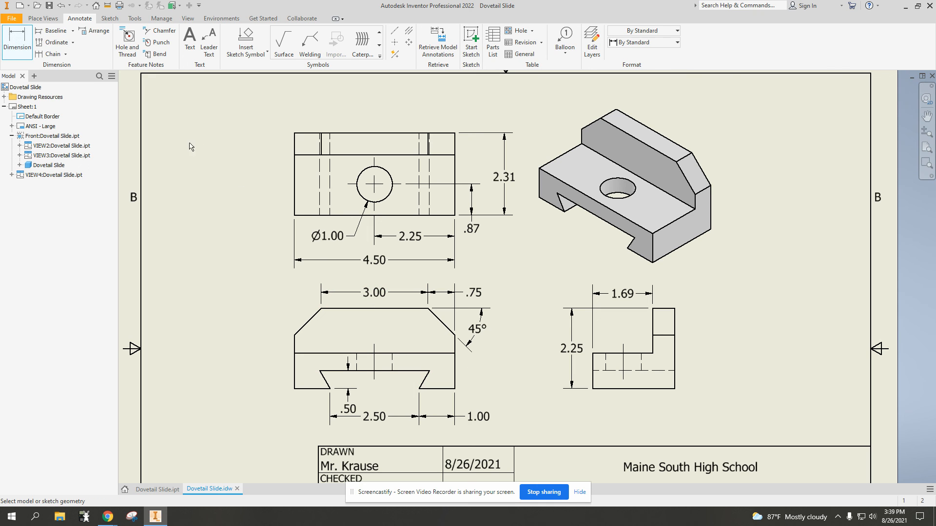
click(423, 380)
click(415, 371)
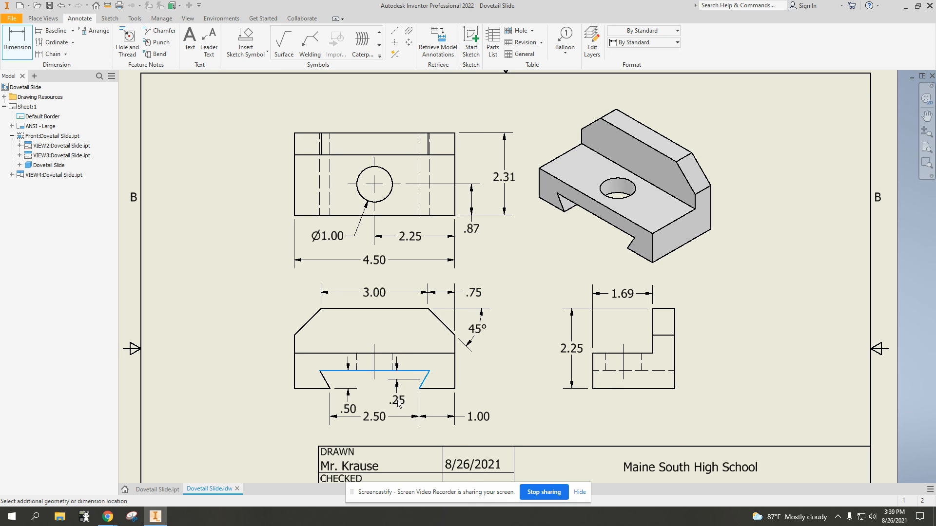
key(Escape)
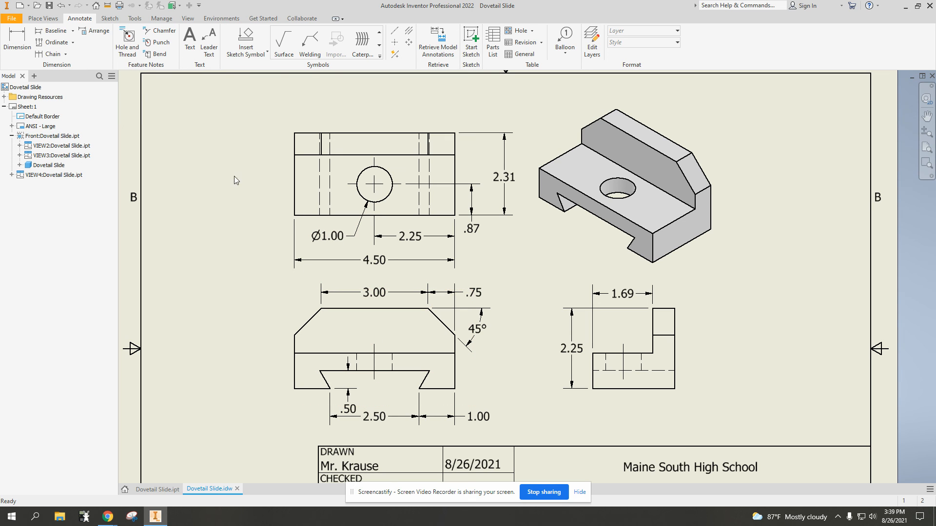
Step: Dimension the angle between the dovetail's right slanted side and the slot's upper edge, placing it inside the slot opening
key(d)
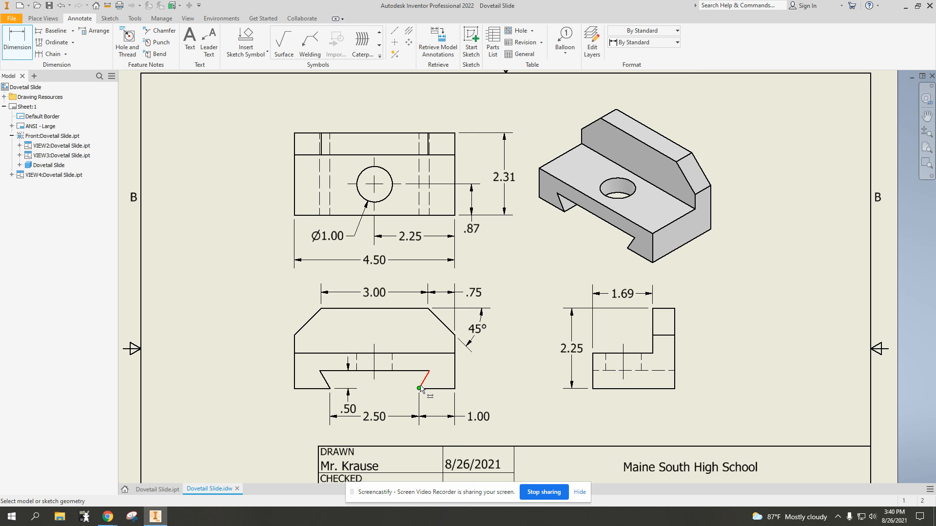
click(422, 383)
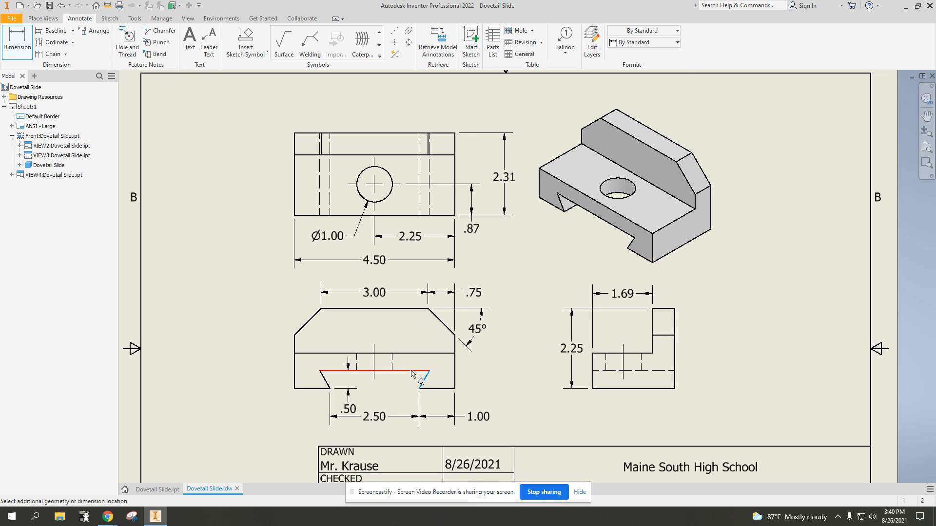
click(410, 372)
click(394, 391)
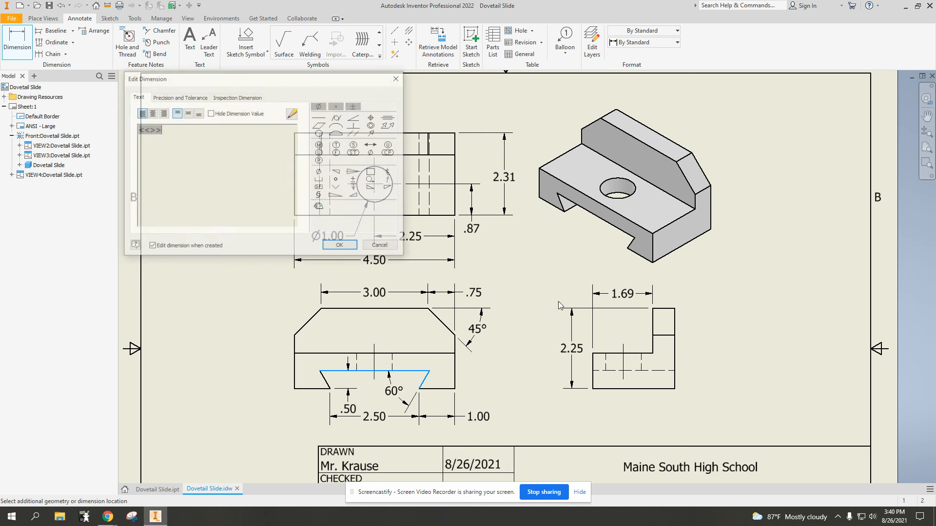
click(341, 247)
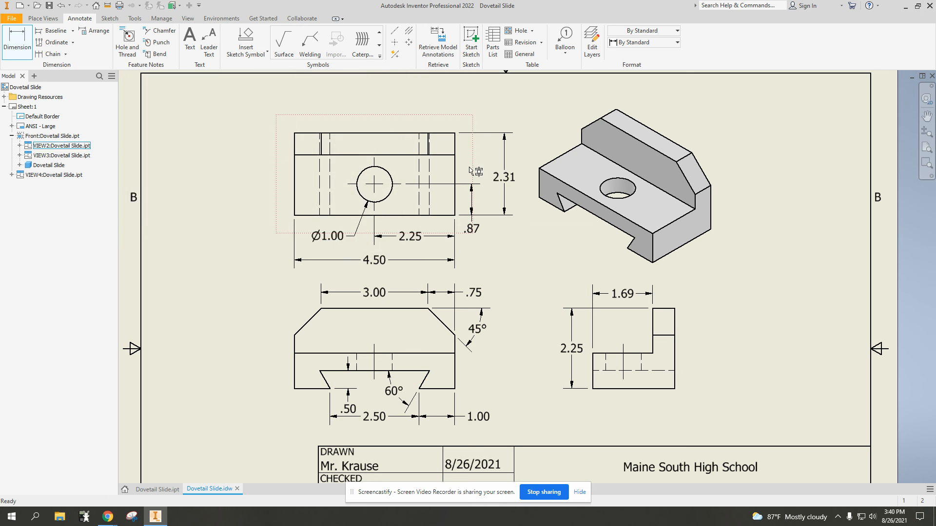
key(Escape)
scroll(408, 286, down, 5)
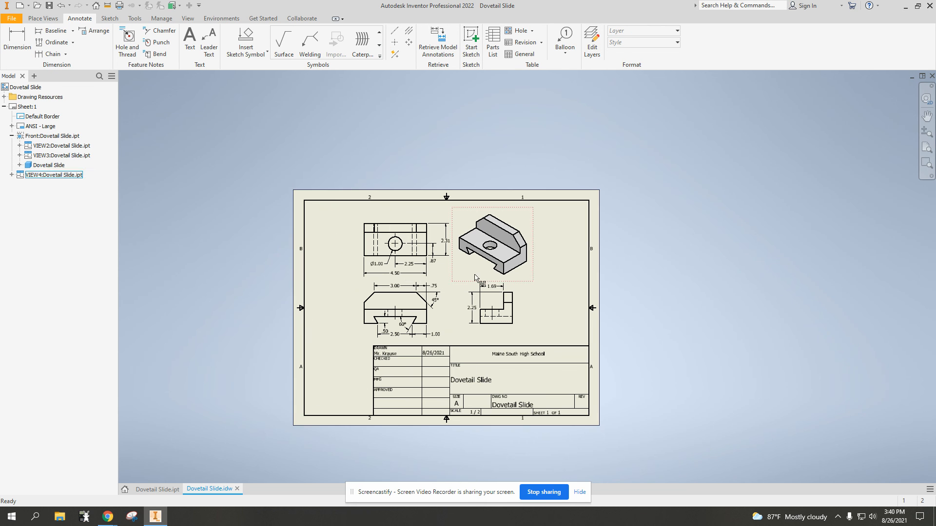